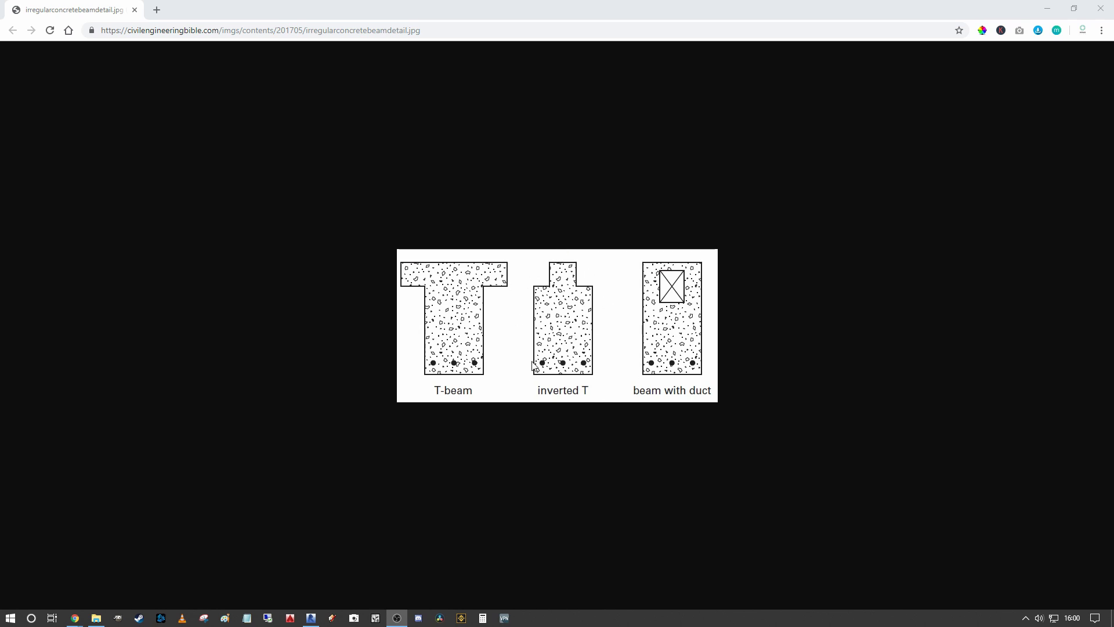
- Switch to Revit and set the Overall Width dimension of the inverted T profile to 300
left_click(1047, 9)
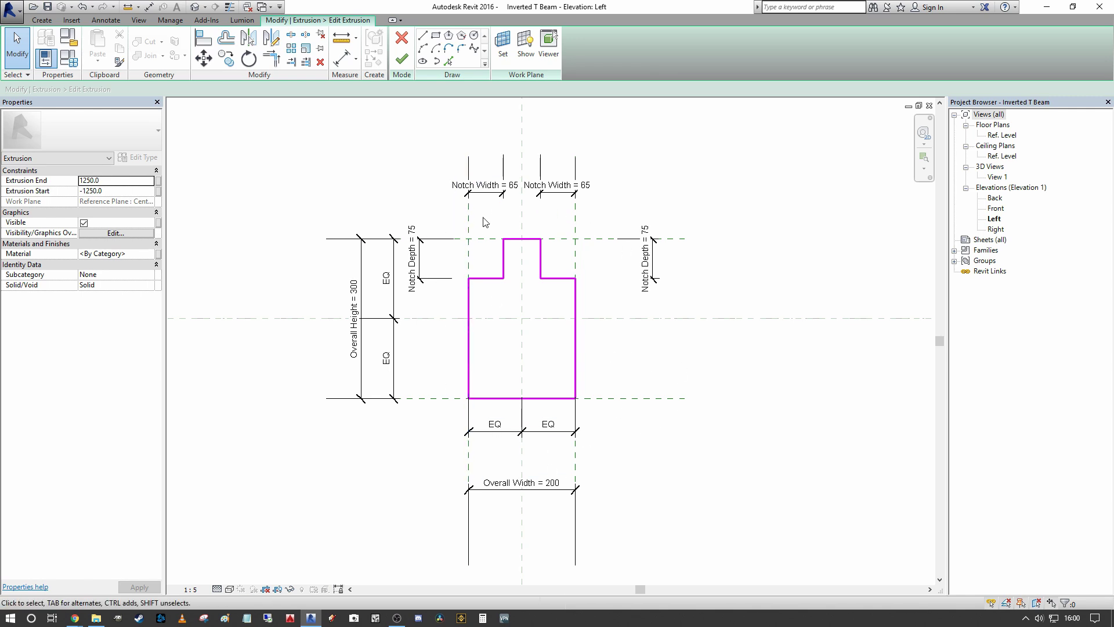
left_click(521, 490)
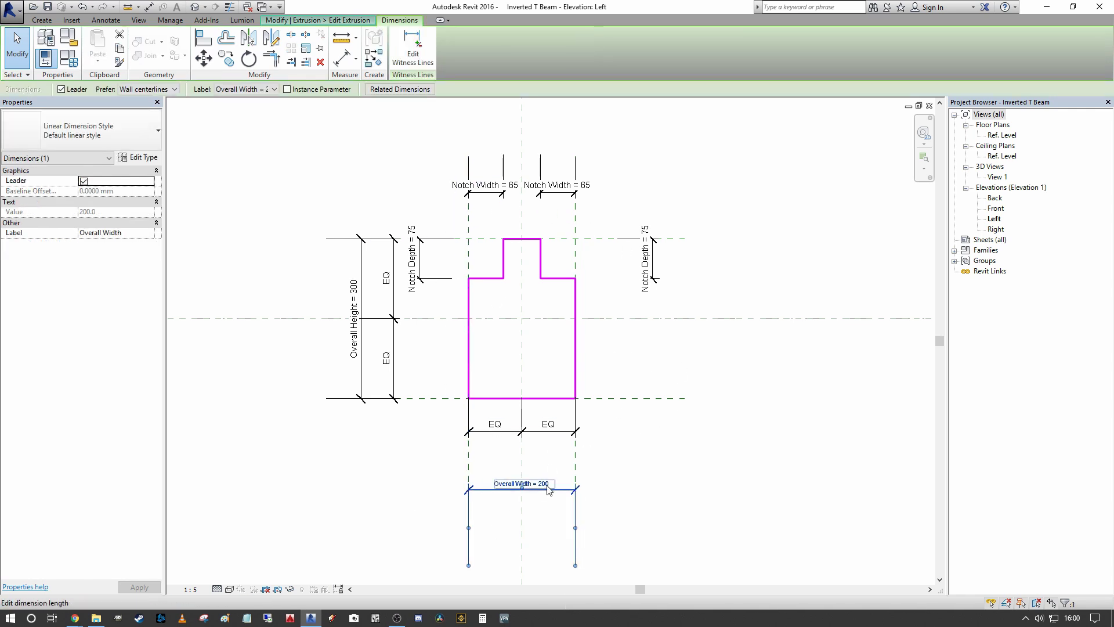
left_click(548, 485)
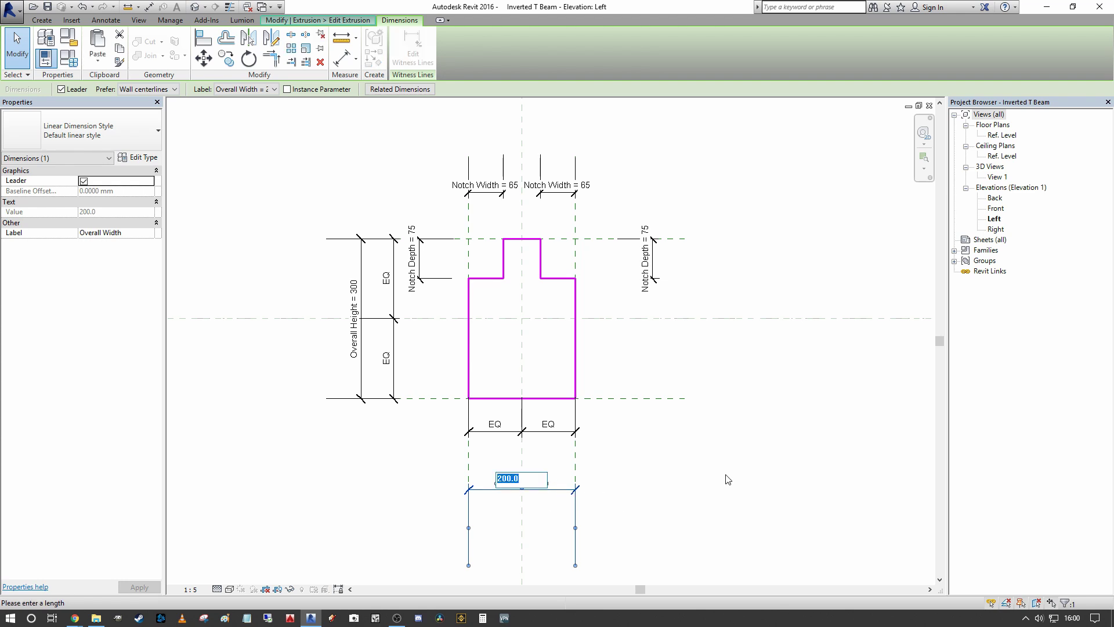
type("300")
key("Return")
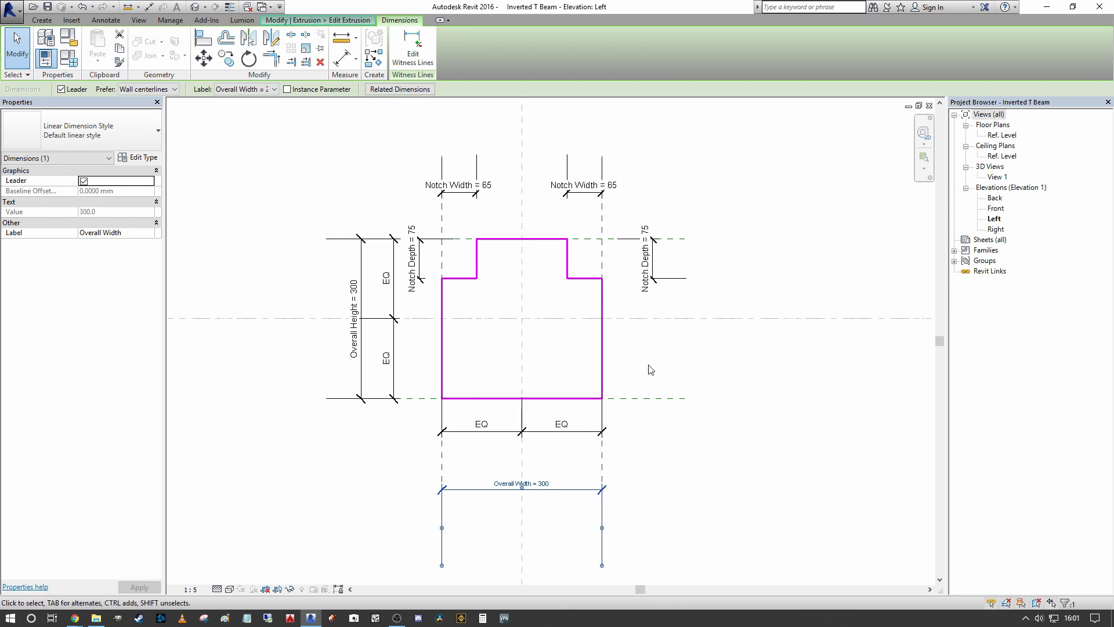
left_click(716, 332)
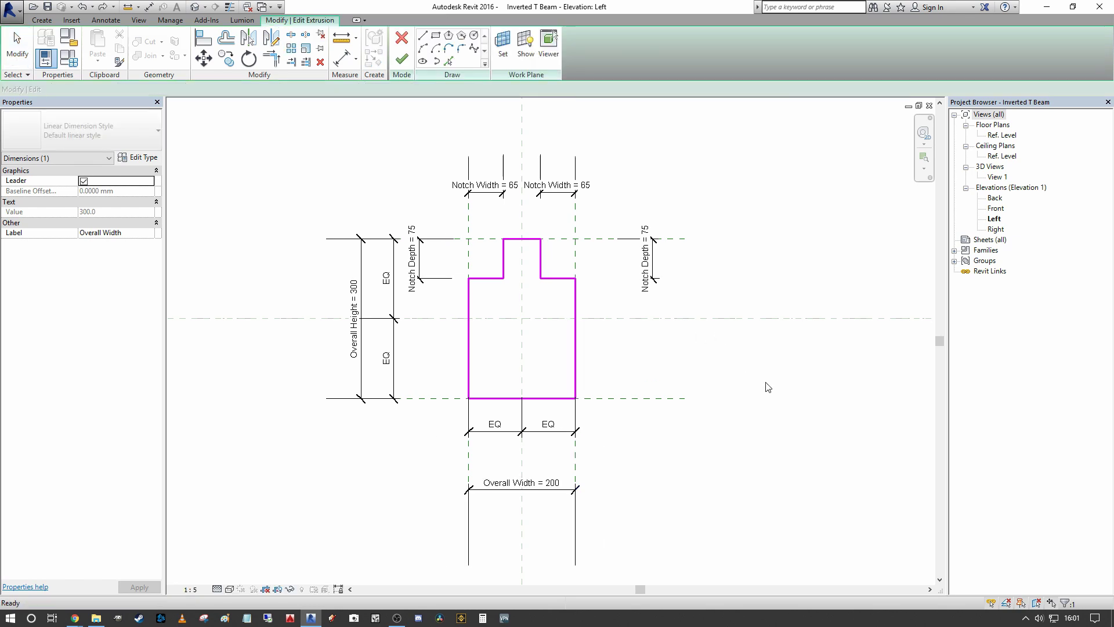
- Discard the extrusion sketch edits and close the Inverted T Beam family view
left_click(402, 38)
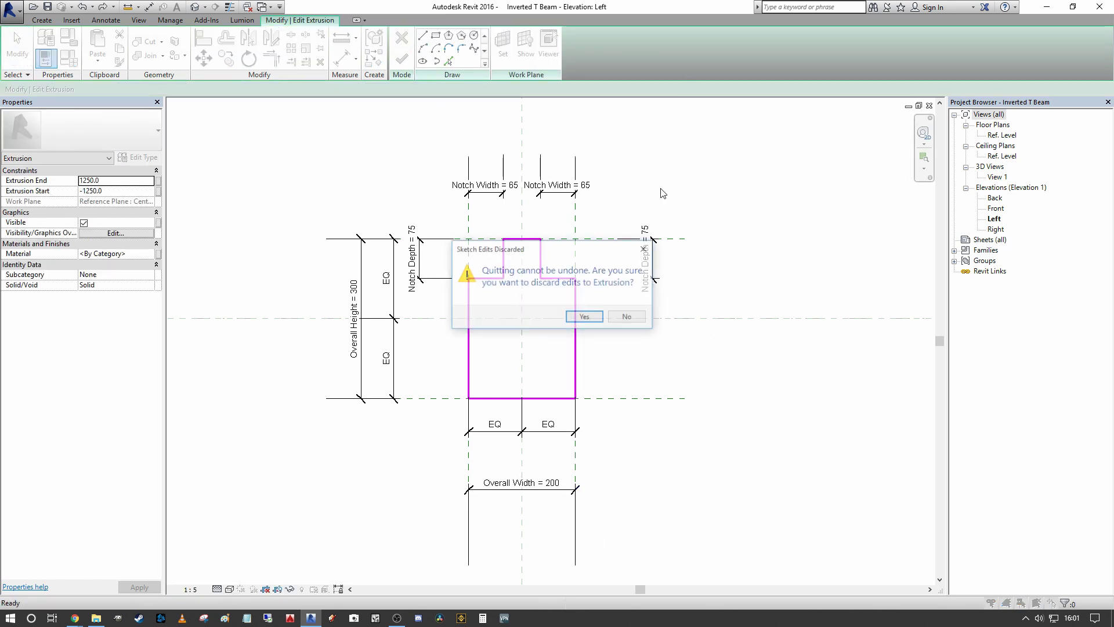
left_click(627, 319)
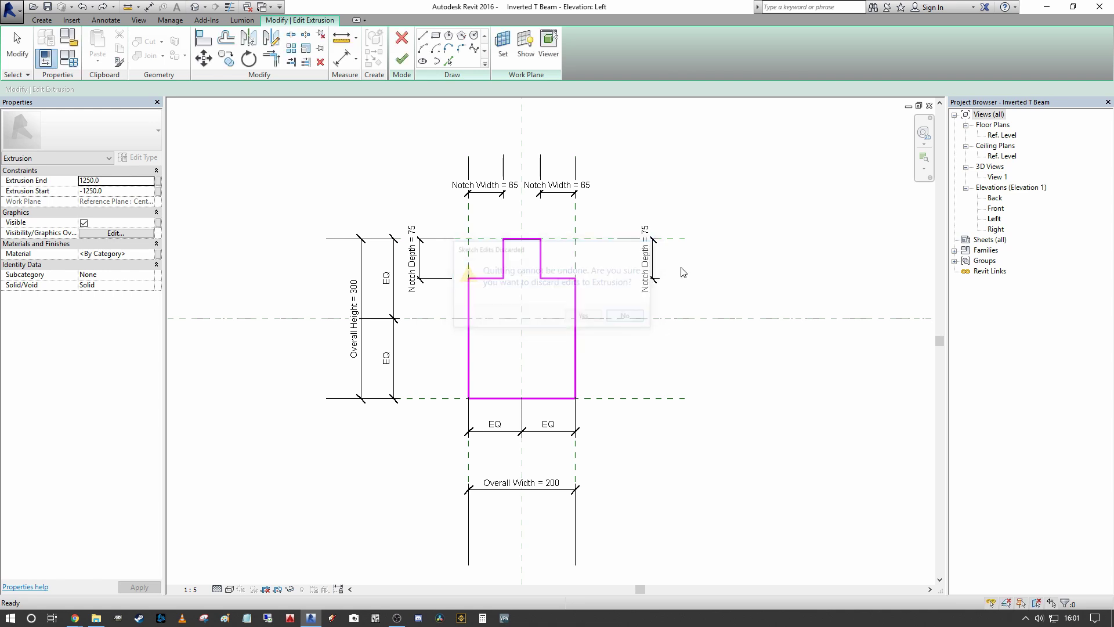
left_click(401, 39)
left_click(580, 319)
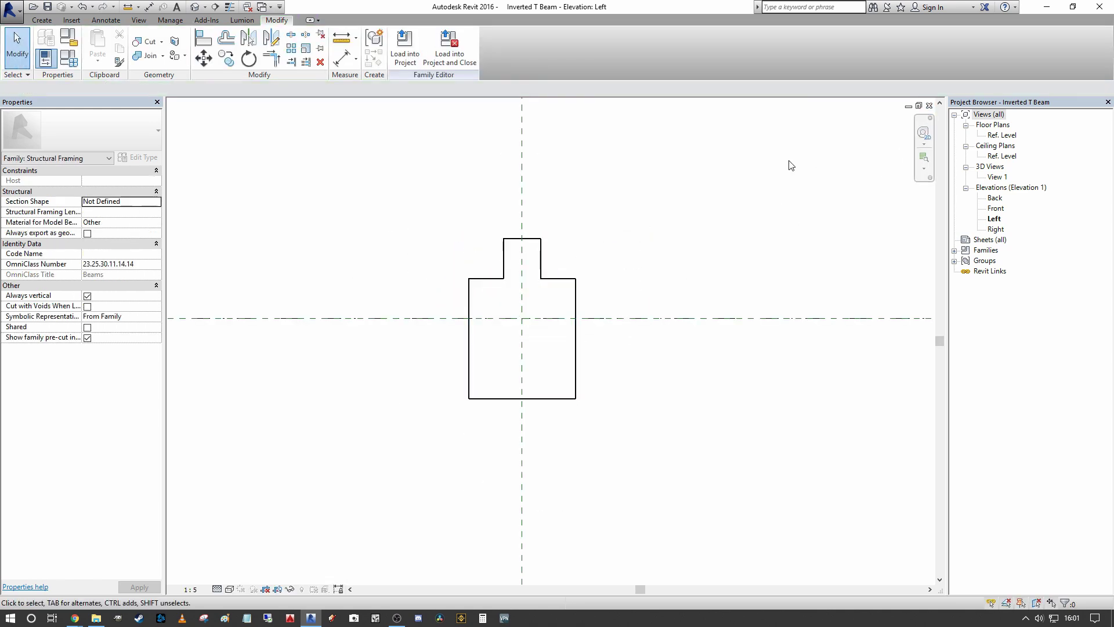
left_click(929, 105)
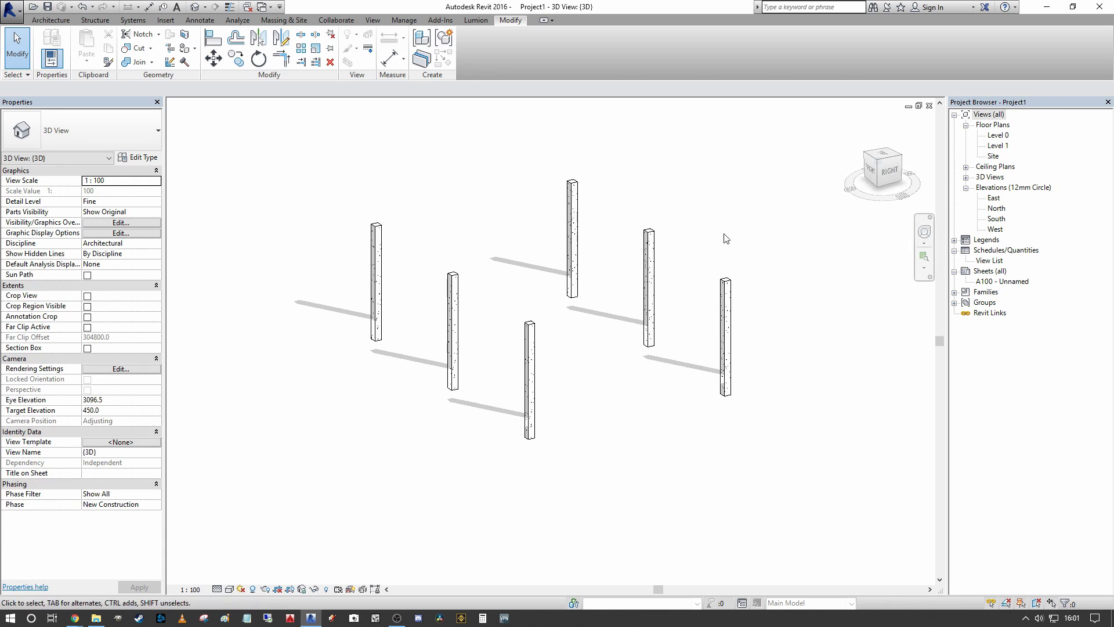
- Minimise the open project views and create a new family from the Metric Structural Framing - Beams and Braces template
left_click(909, 106)
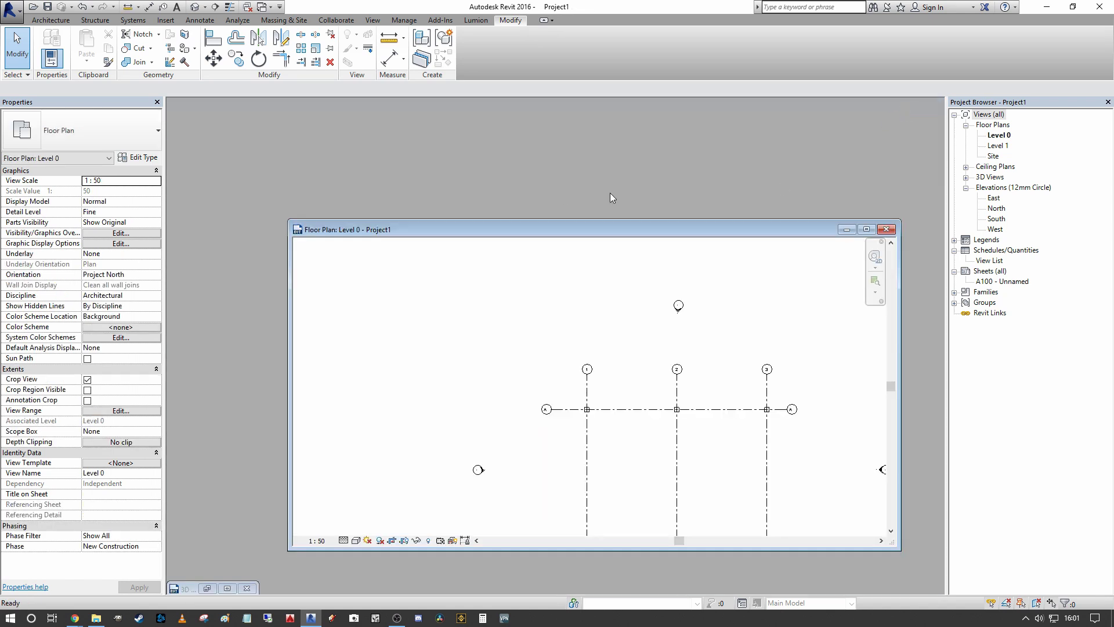
left_click(847, 230)
left_click(9, 21)
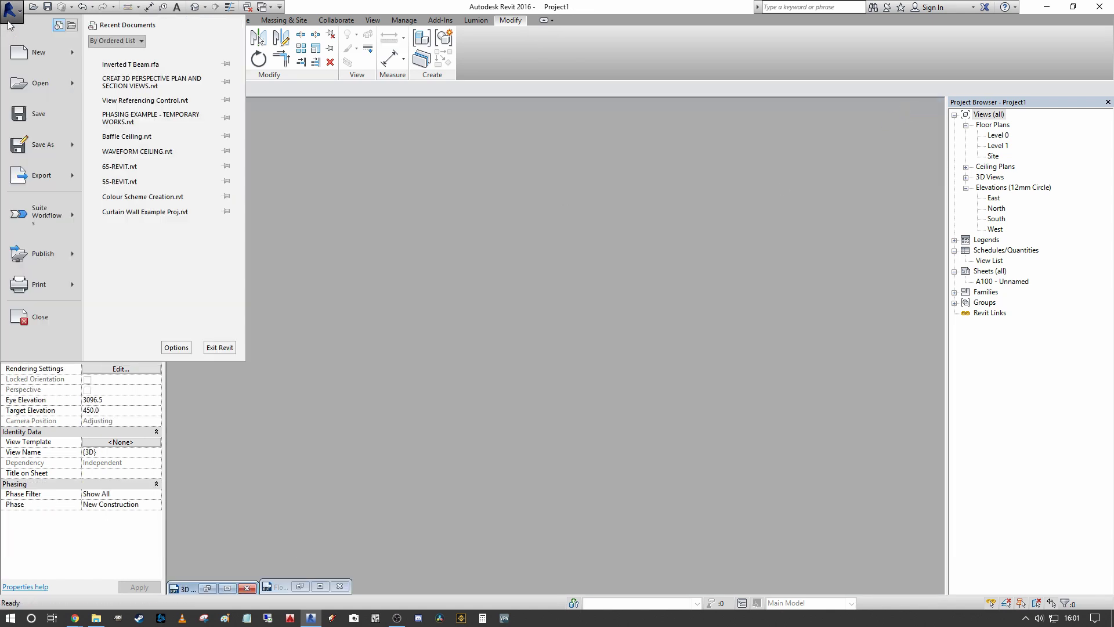
mouse_move(38, 52)
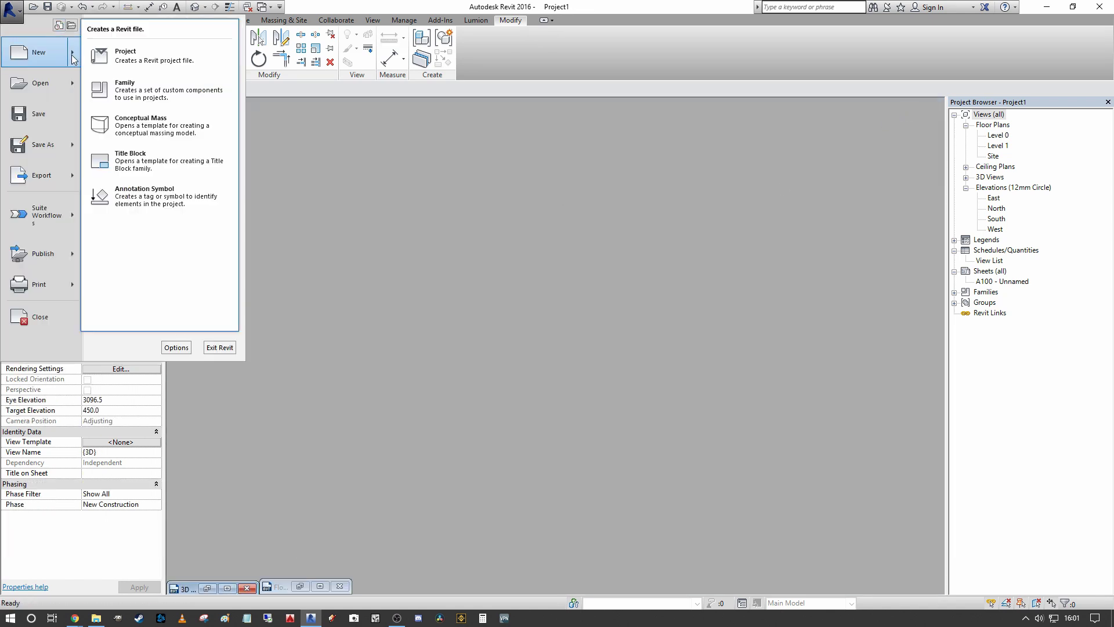
left_click(146, 91)
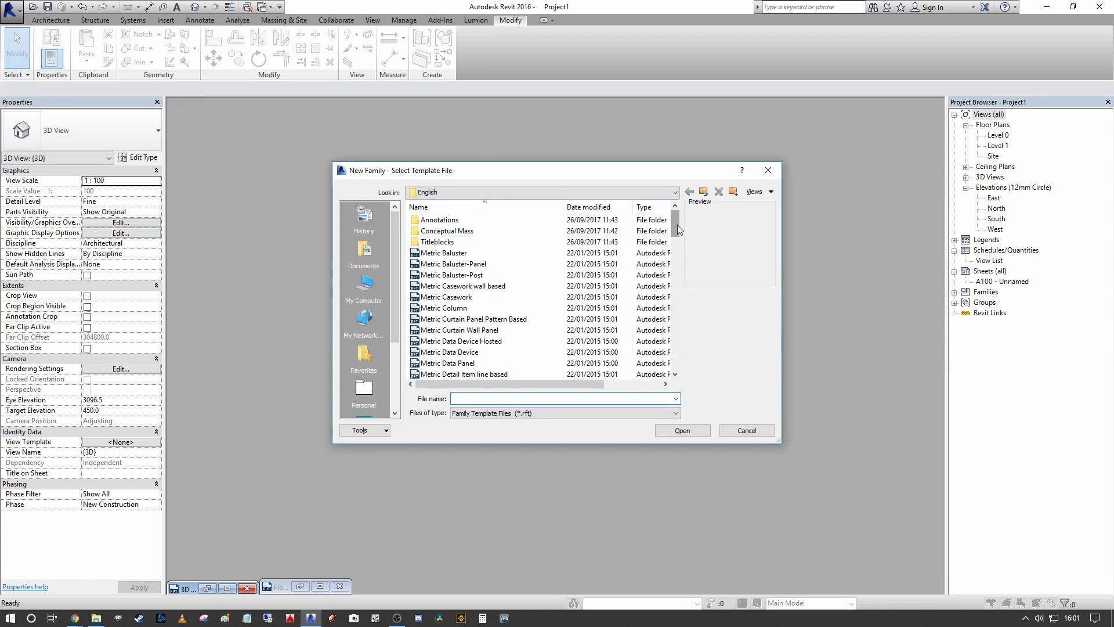
left_click_drag(678, 226, 672, 360)
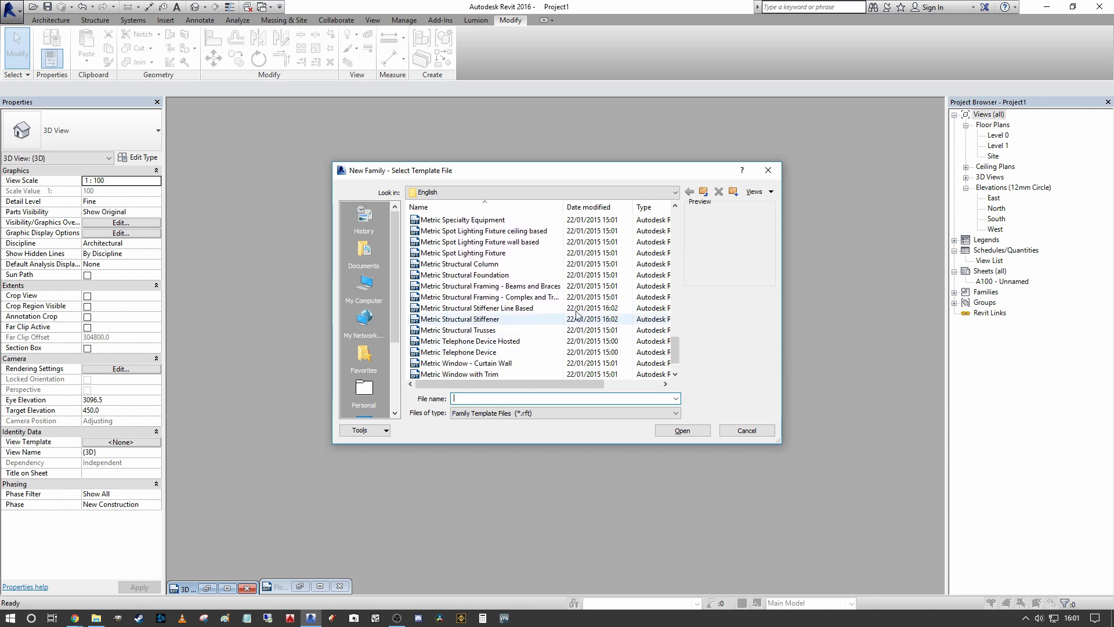
left_click(531, 286)
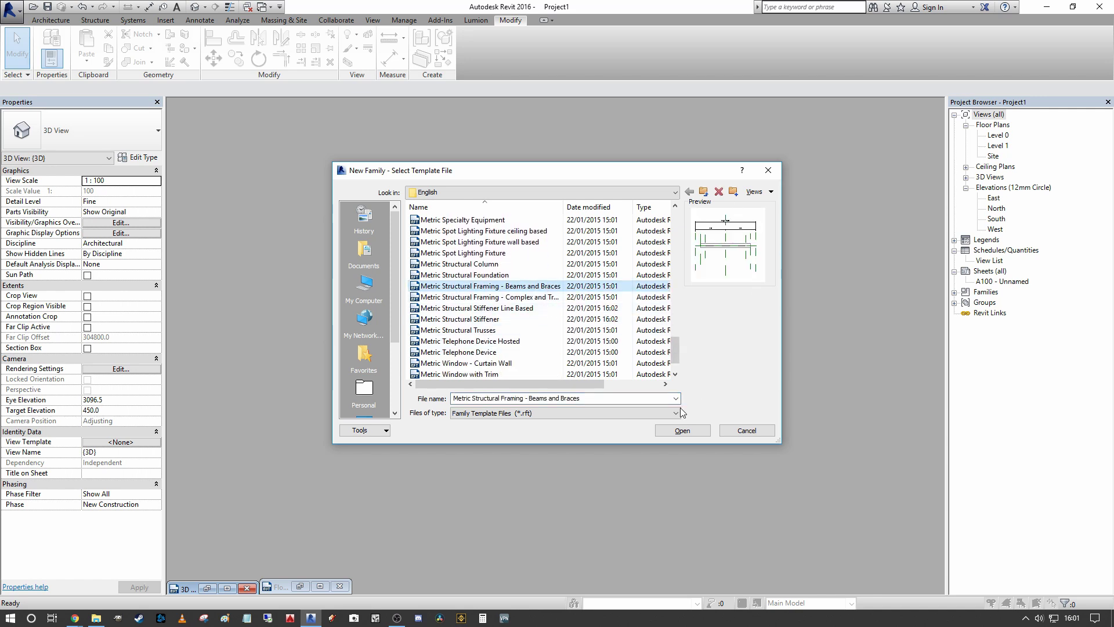
left_click(682, 431)
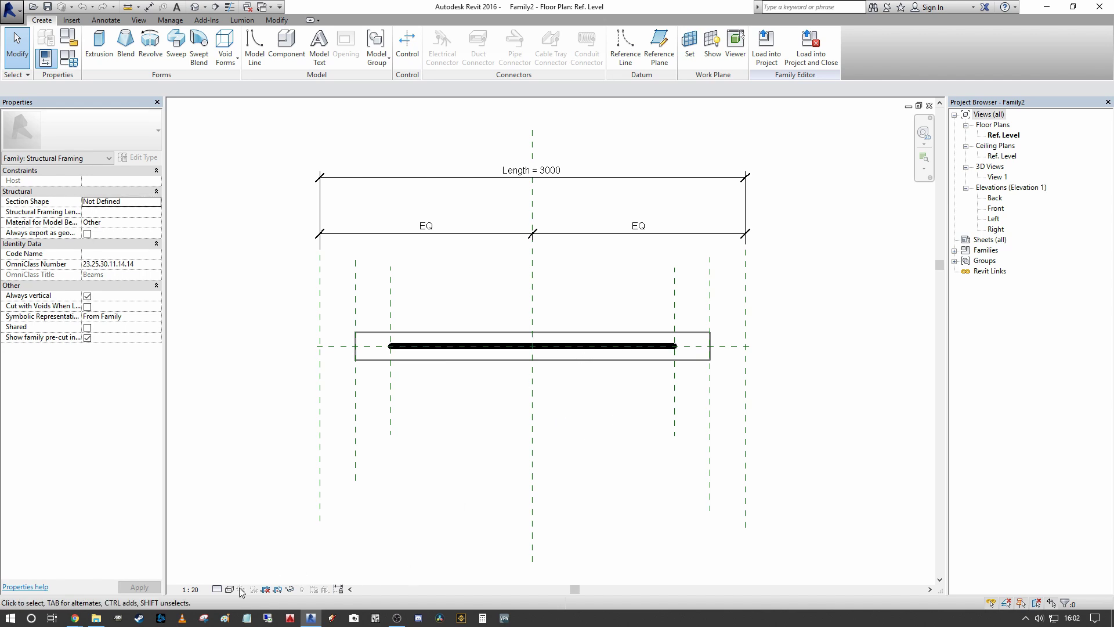
- Switch to the browser to review the inverted T beam reference section, and return to Revit
mouse_move(75, 618)
left_click(258, 575)
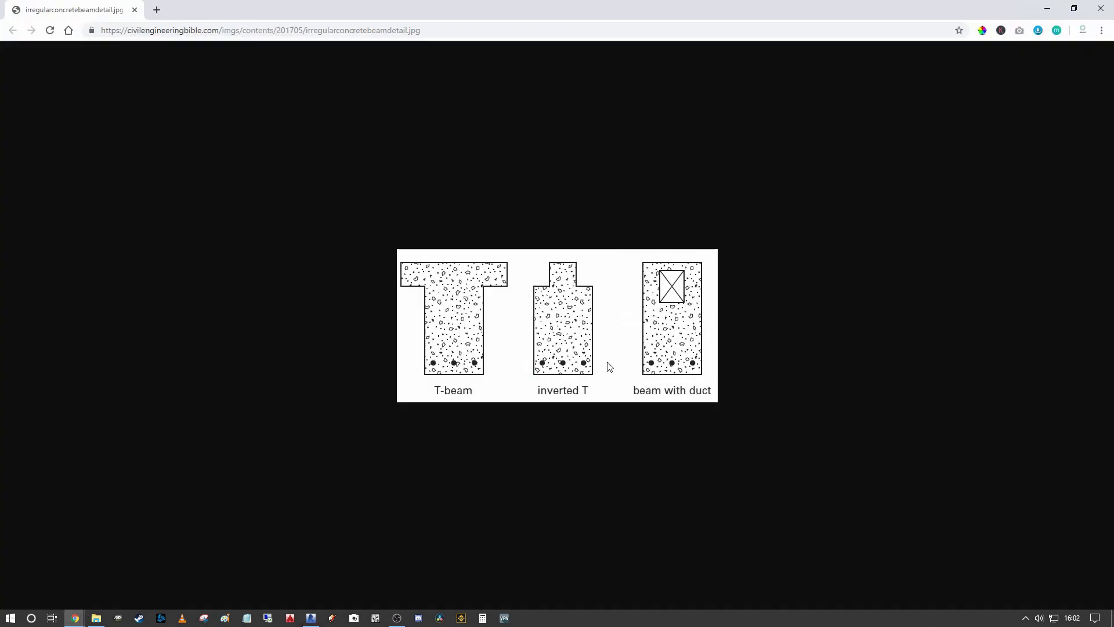
left_click(1048, 8)
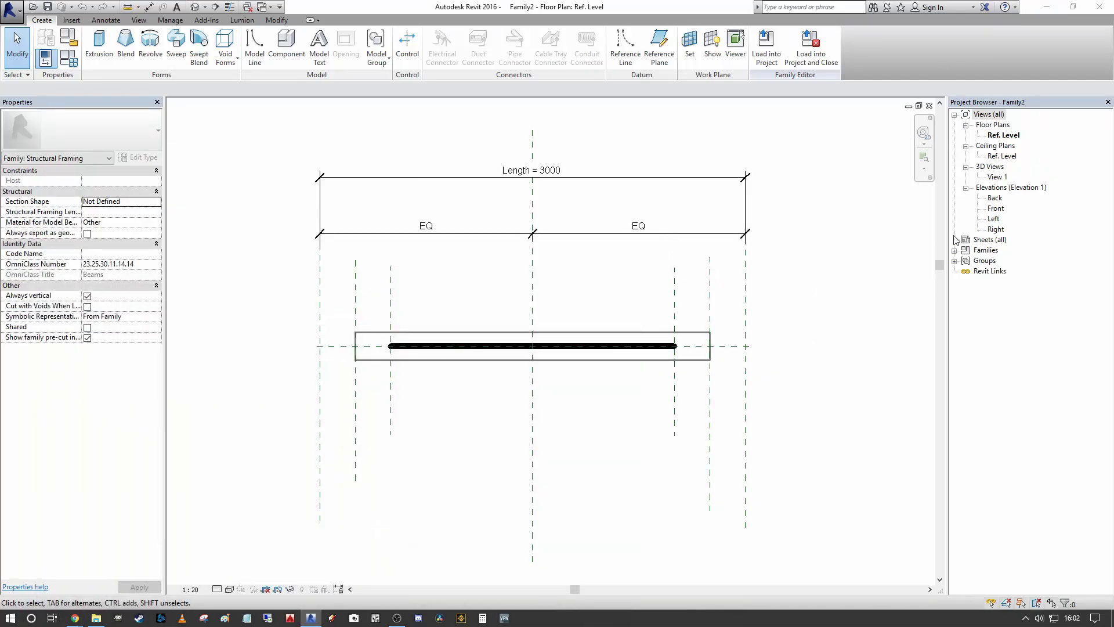
- Open the Left elevation and start editing the sketch of the default rectangular beam extrusion
double_click(994, 219)
middle_click_drag(474, 263, 521, 179)
scroll(508, 361, "up", 2)
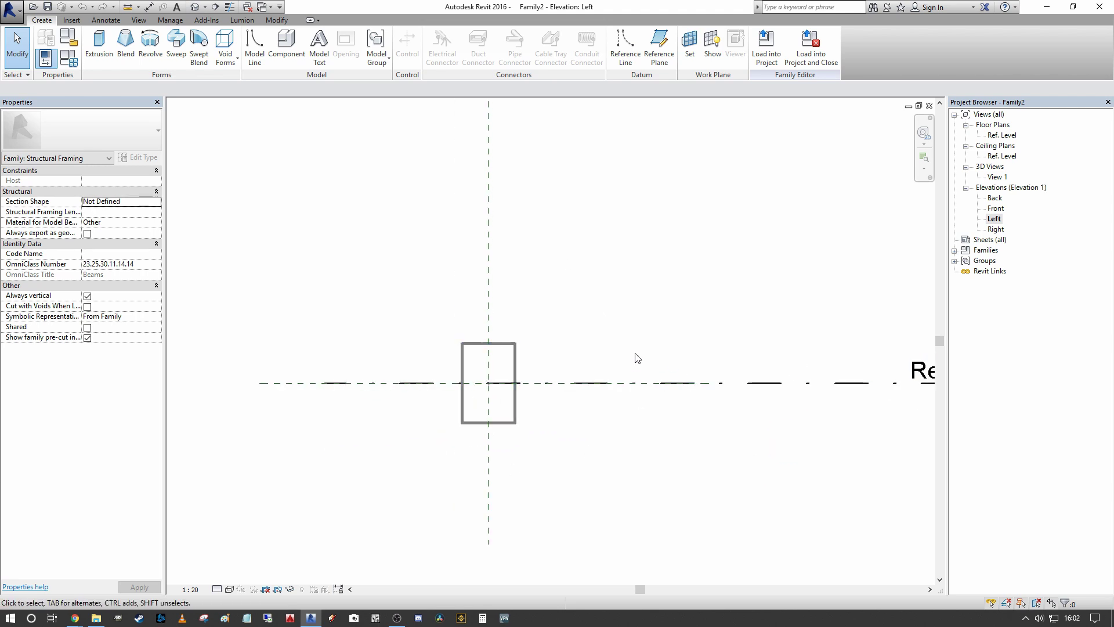
middle_click_drag(638, 364, 653, 351)
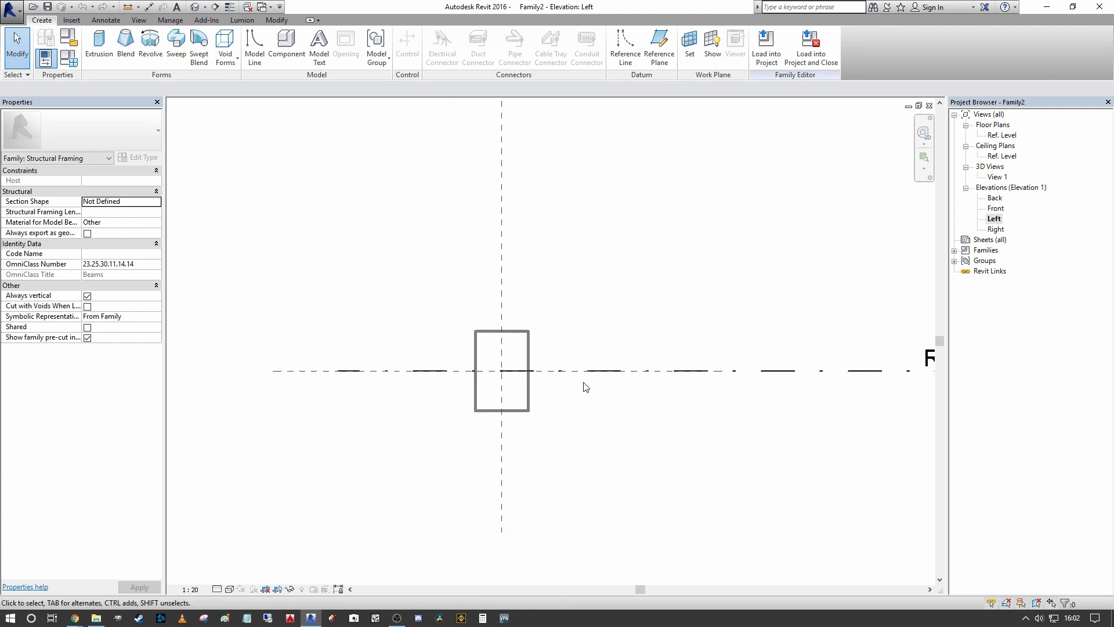
left_click(525, 410)
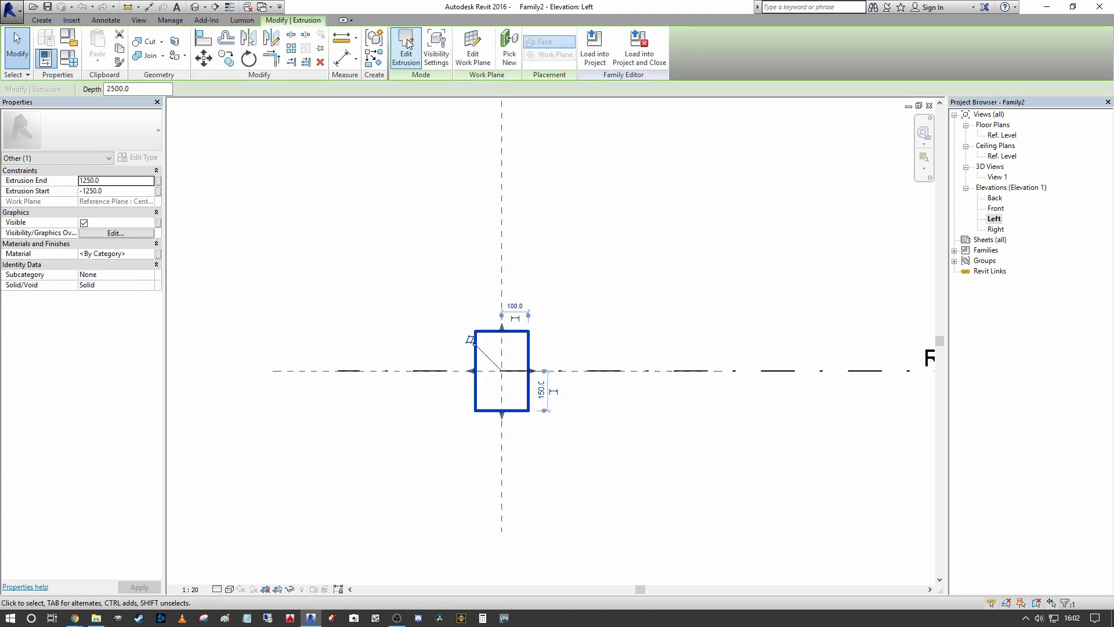
left_click(406, 45)
- Examine the reference planes and sketch lines that bound the rectangular beam profile
left_click(475, 314)
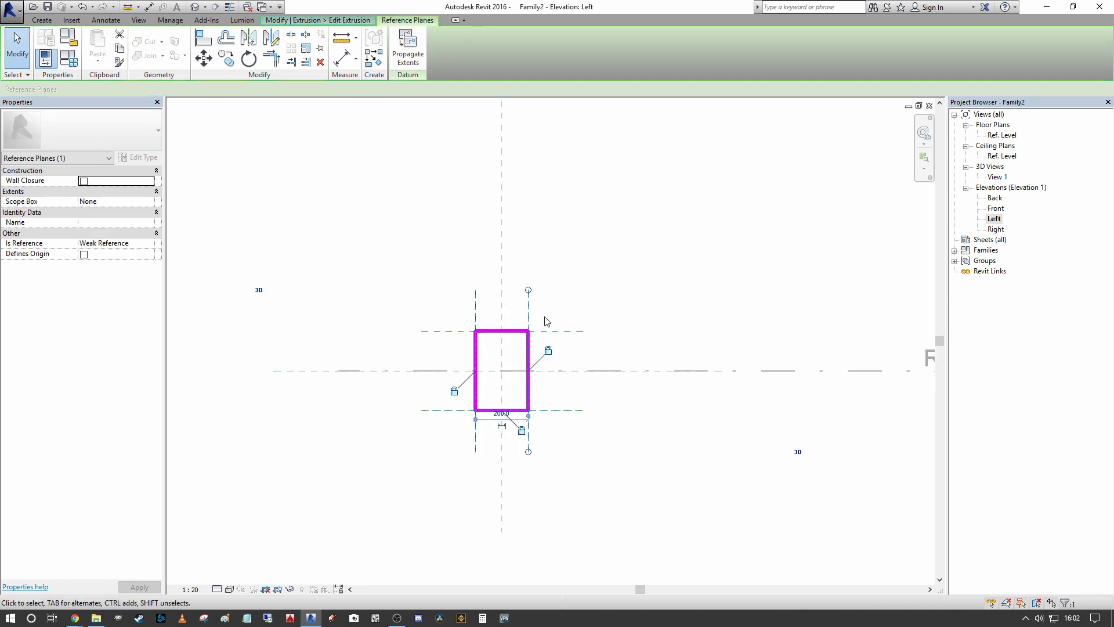
left_click(567, 339)
left_click(575, 410)
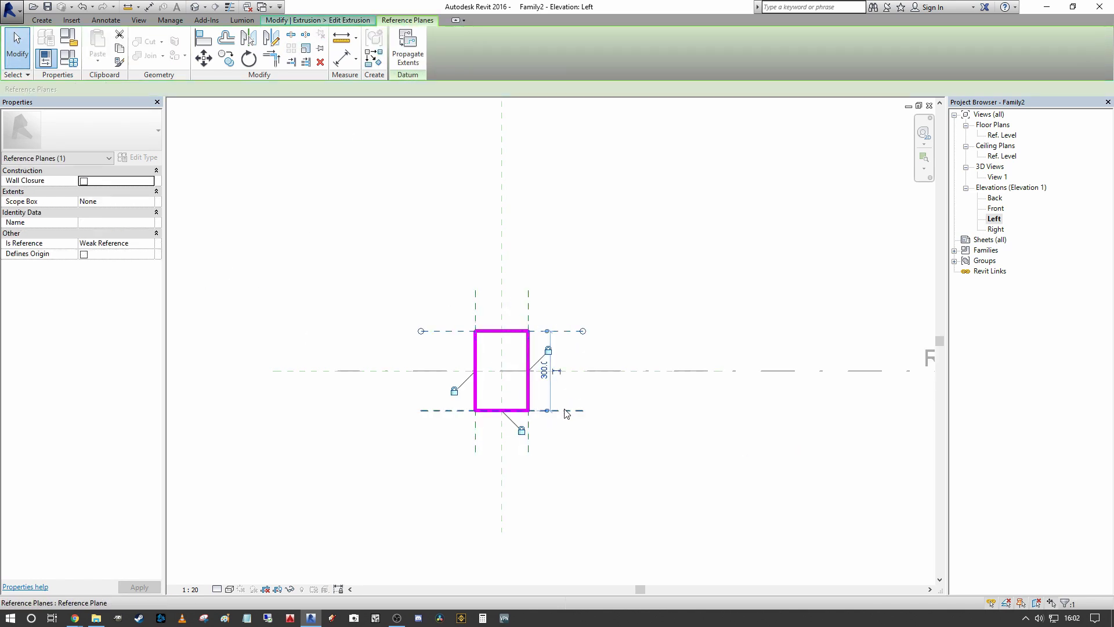
left_click(579, 468)
scroll(474, 357, "up", 2)
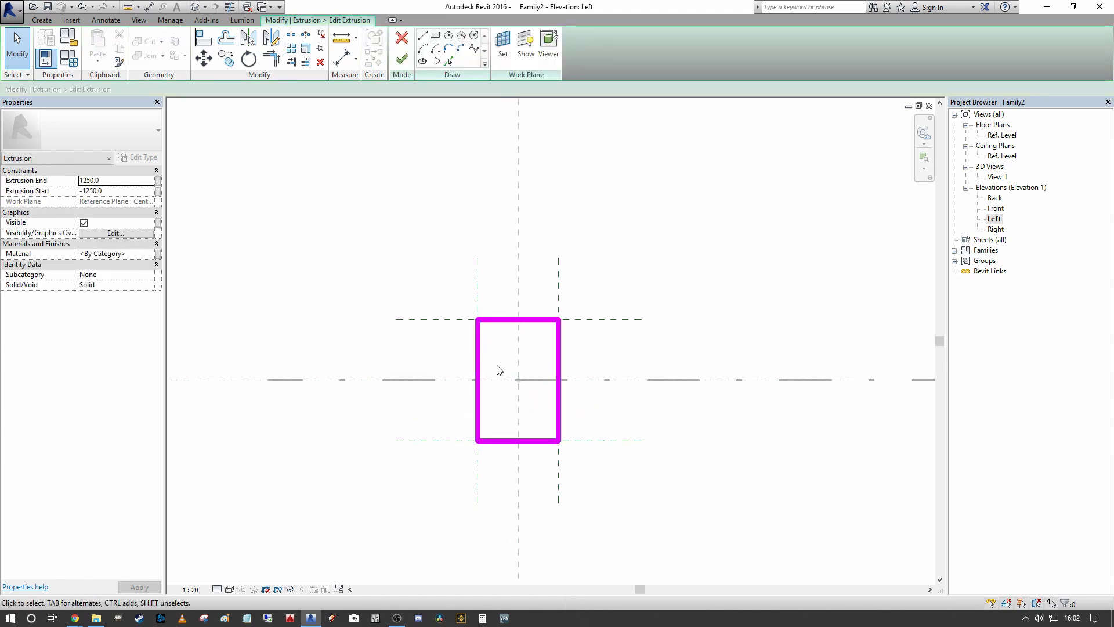
scroll(615, 276, "down", 2)
scroll(592, 319, "up", 3)
scroll(581, 324, "down", 2)
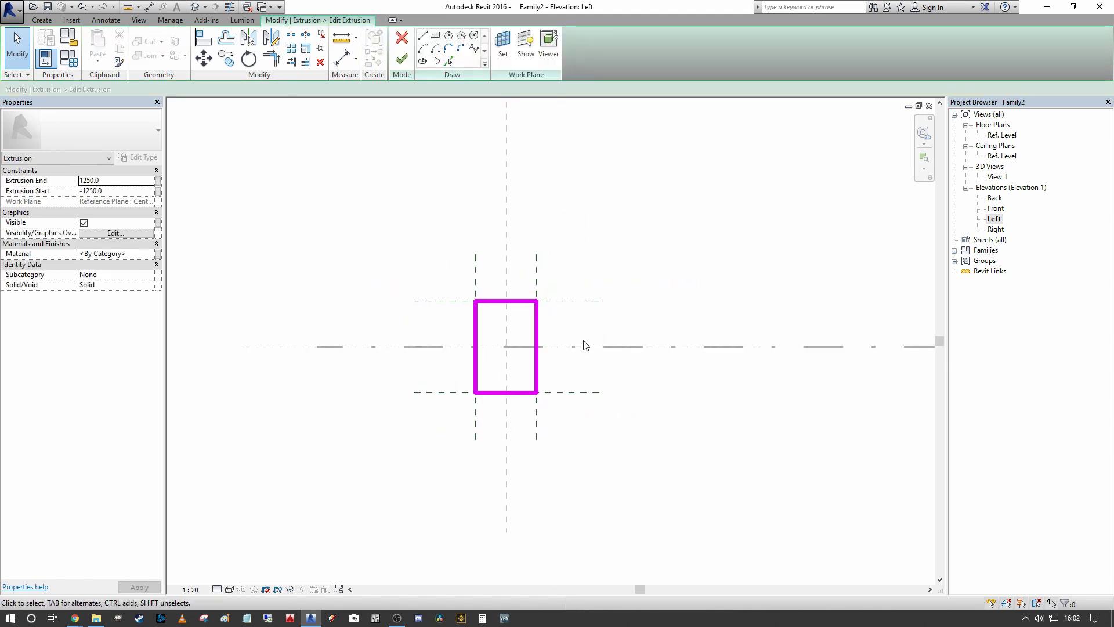
scroll(583, 339, "up", 2)
scroll(559, 341, "down", 2)
middle_click_drag(559, 340, 567, 324)
scroll(488, 328, "up", 2)
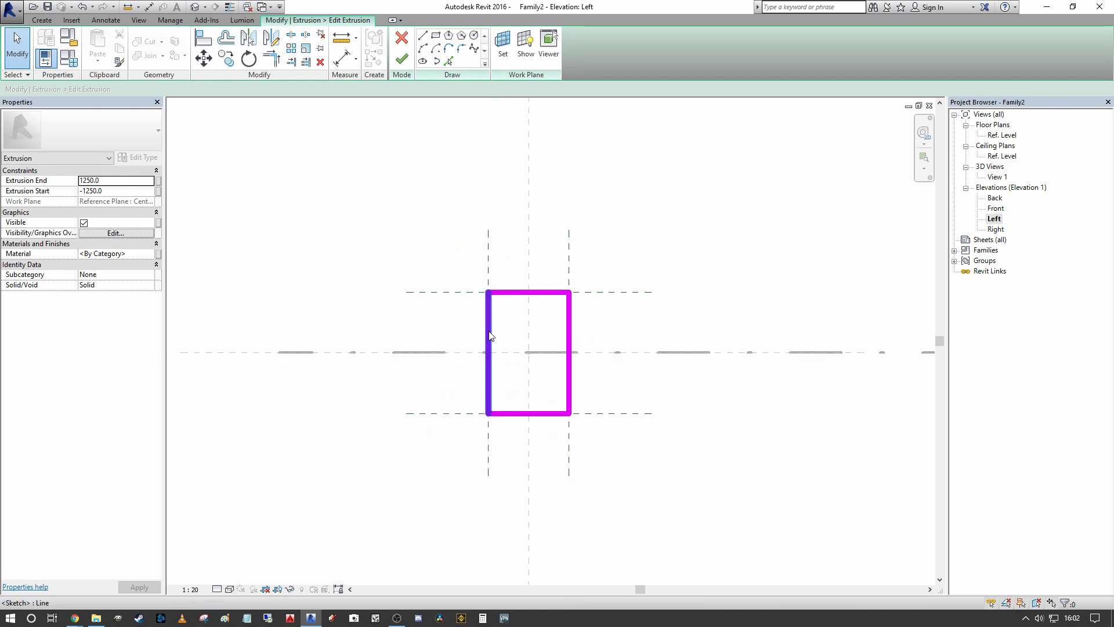
left_click(544, 288)
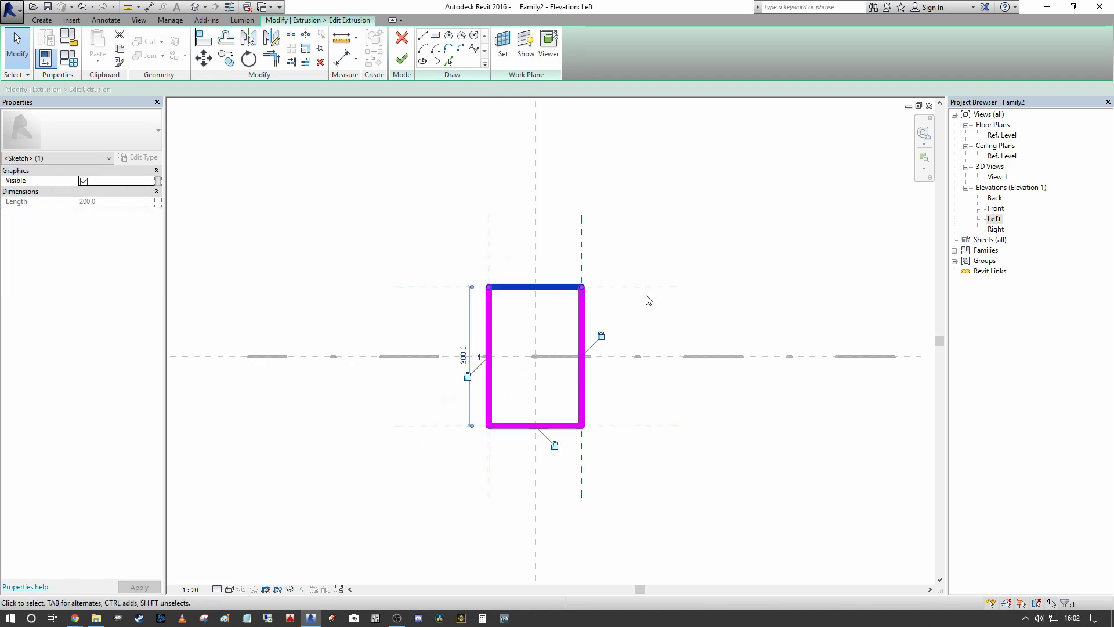
left_click(648, 299)
- Sketch an L-shaped notch in the profile's upper right corner, 50 mm down from the upper edge and across to the right side
left_click(422, 35)
scroll(581, 296, "up", 1)
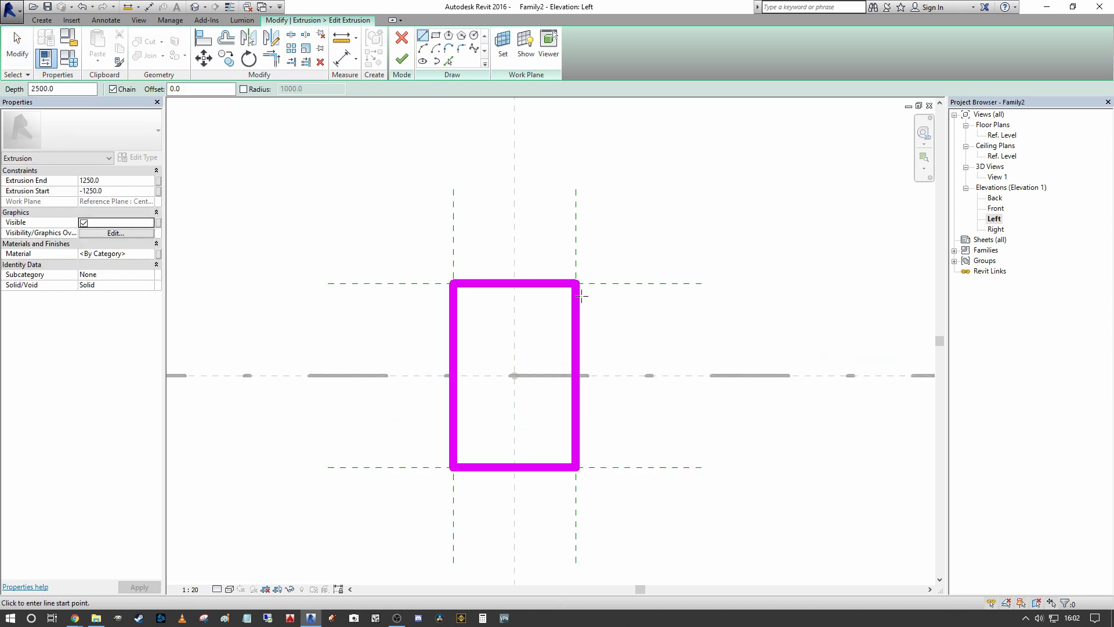
left_click(544, 285)
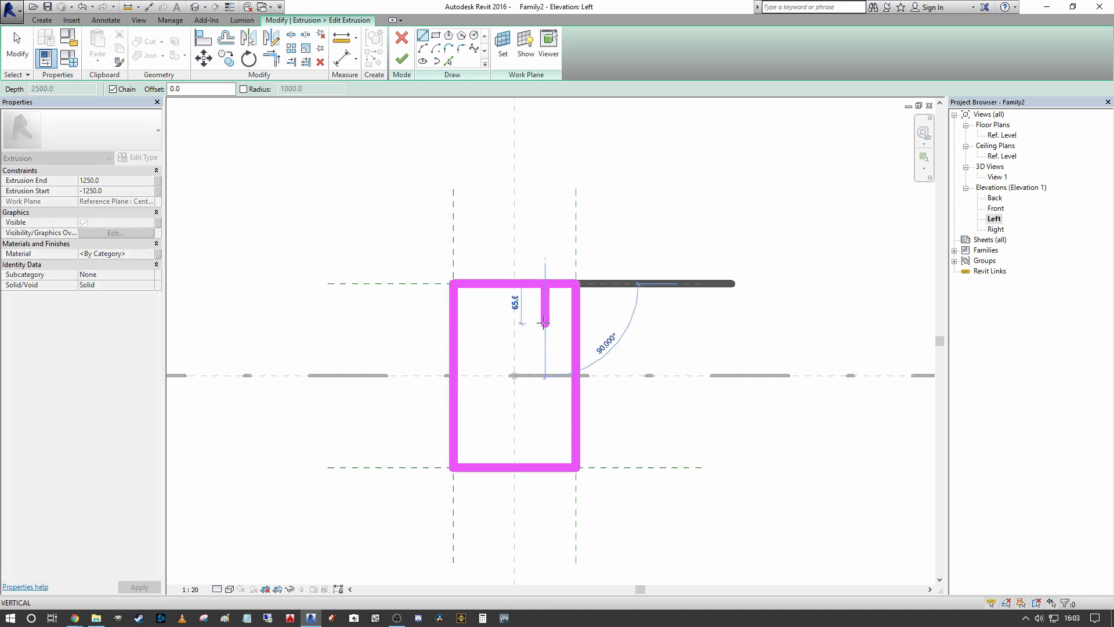
type("50")
key("Return")
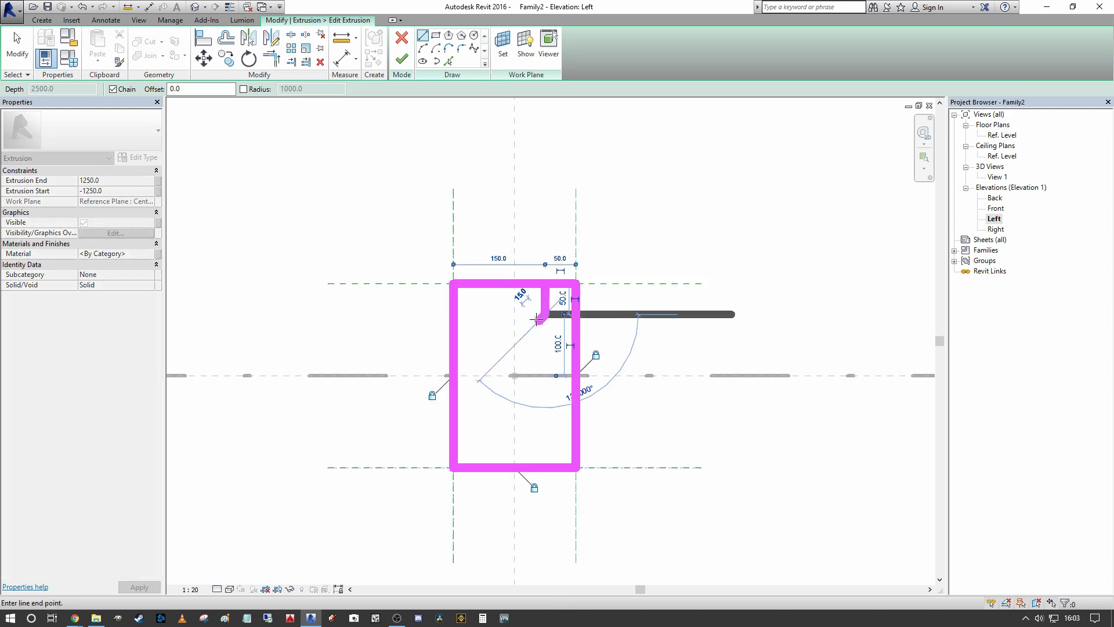
left_click(576, 314)
key("Escape")
key("Escape")
- Mirror the two notch lines about the vertical centre reference plane to the profile's upper left corner
left_click_drag(528, 259, 592, 344)
left_click(248, 38)
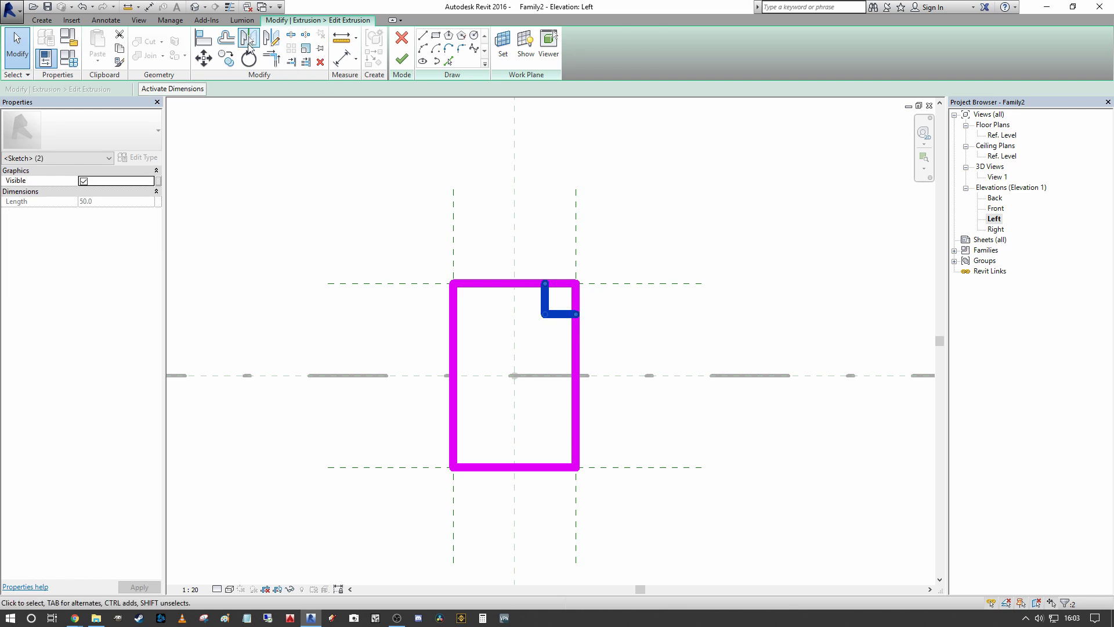
left_click(513, 231)
key("Escape")
scroll(522, 255, "down", 1)
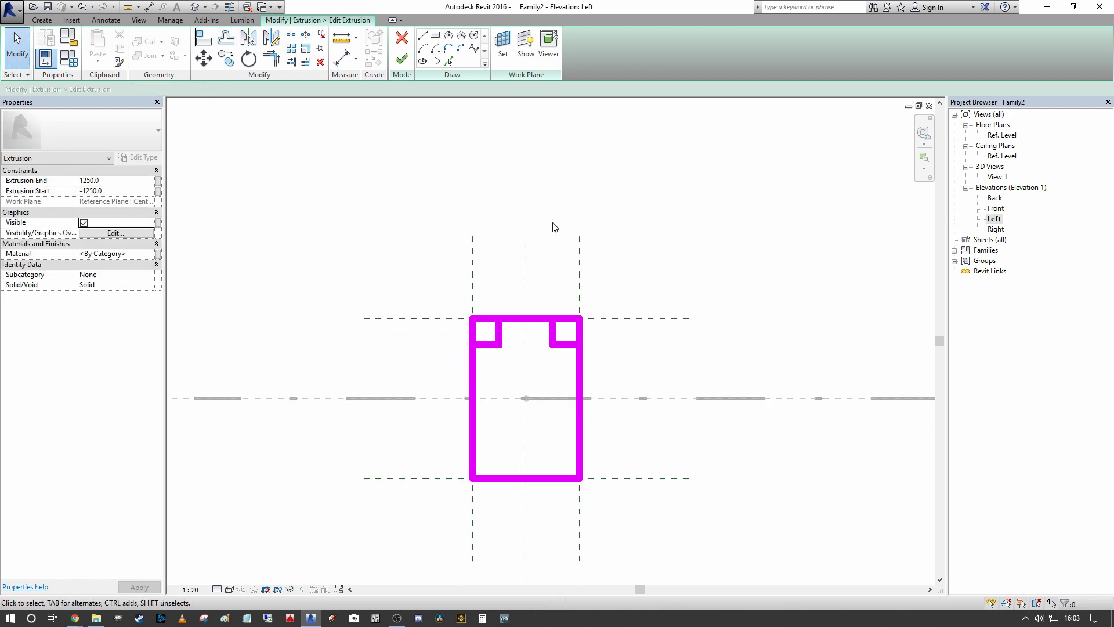
- Trim the profile's right side and upper edge to the two notch lines so they form the right notch
key("t")
key("r")
left_click(580, 373)
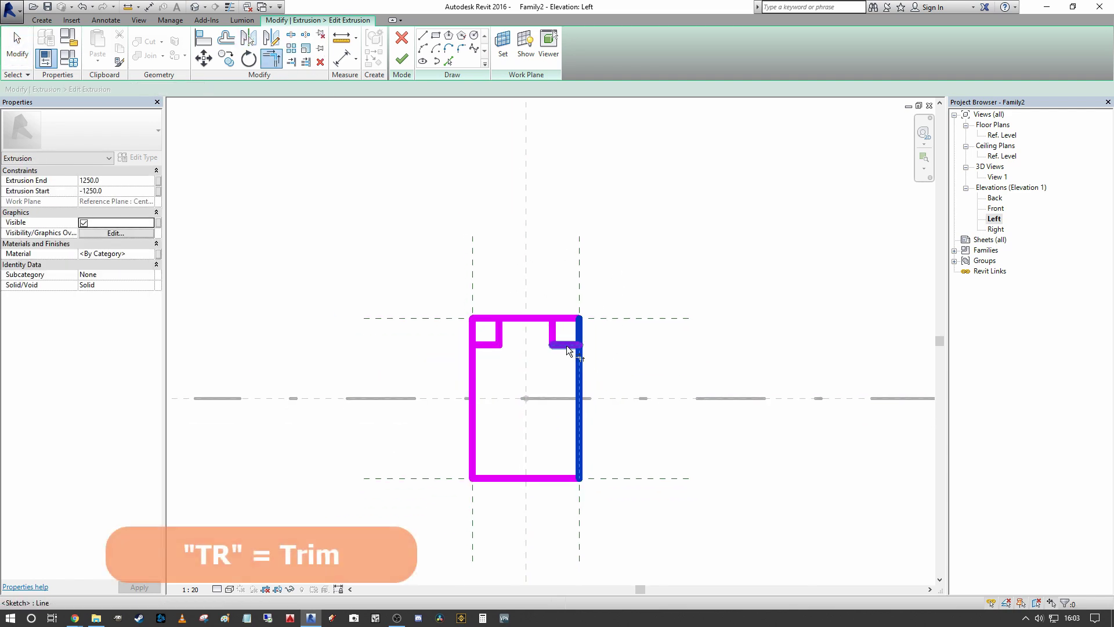
left_click(566, 346)
left_click(552, 332)
left_click(522, 318)
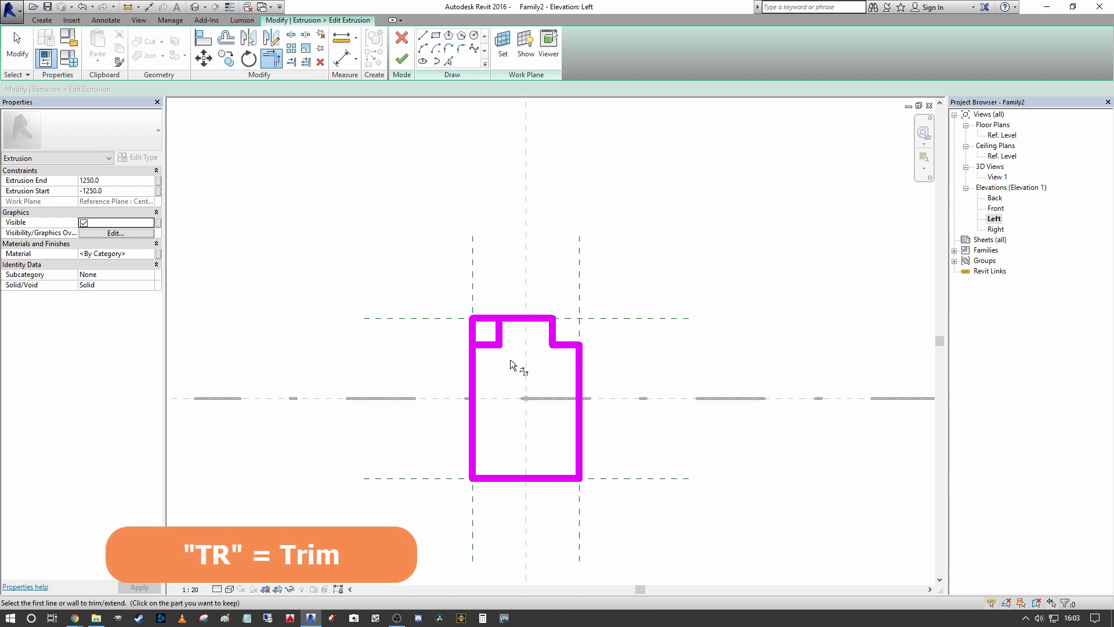
left_click(503, 339)
left_click(519, 319)
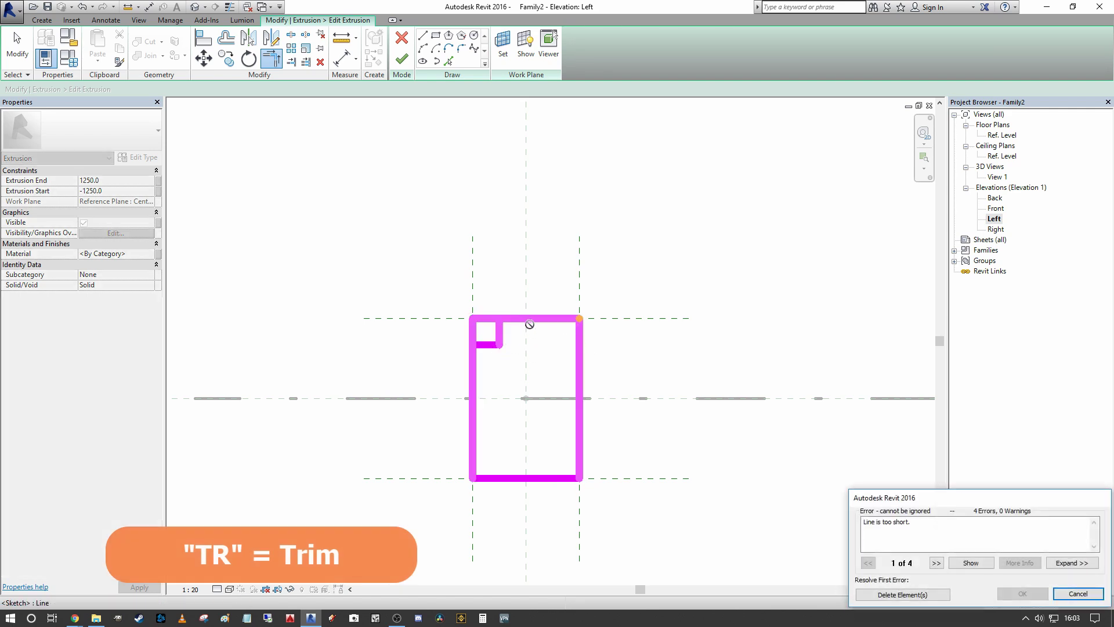
left_click(1078, 593)
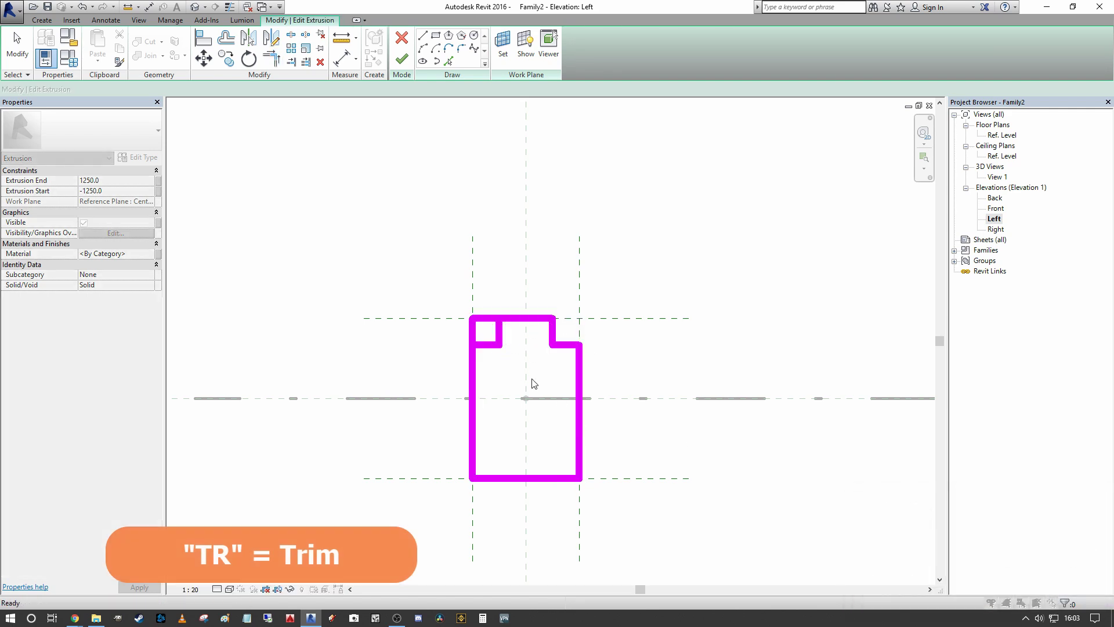
- Trim the profile's left side line to the horizontal line of the left notch
left_click(478, 368)
left_click(482, 346)
key("Escape")
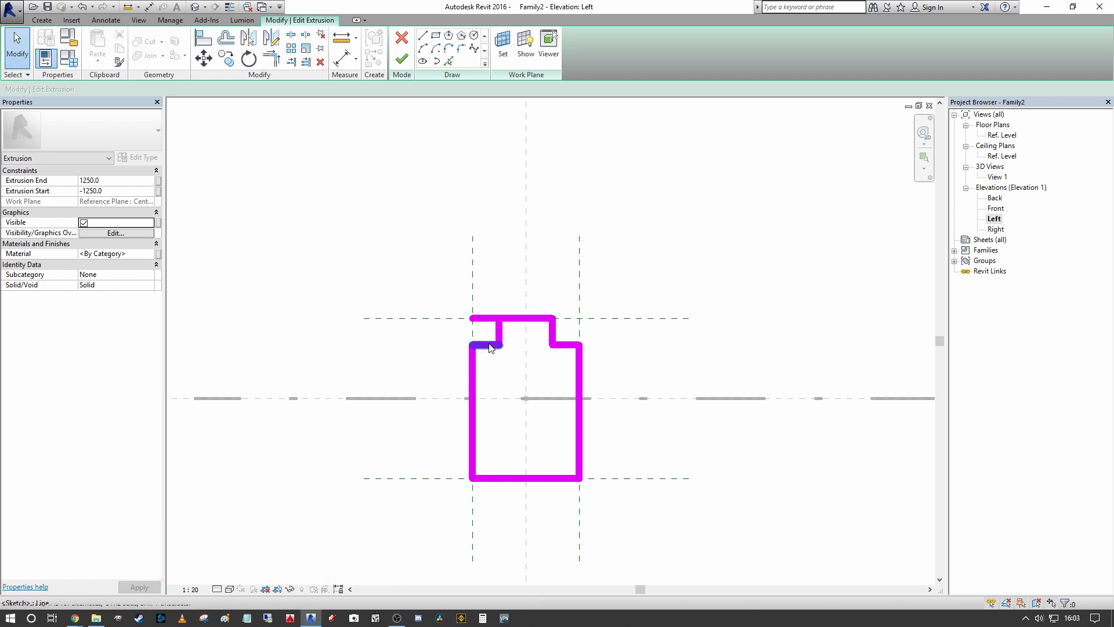
- Check the two side reference planes and delete the profile's upper horizontal sketch line
left_click(474, 282)
left_click(580, 284)
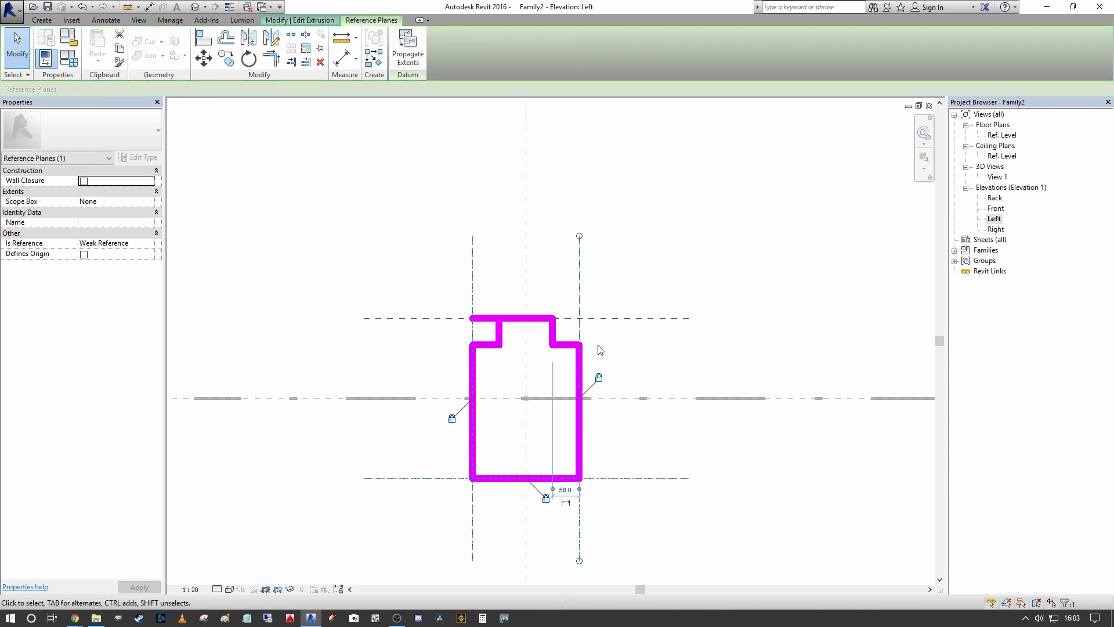
left_click(519, 317)
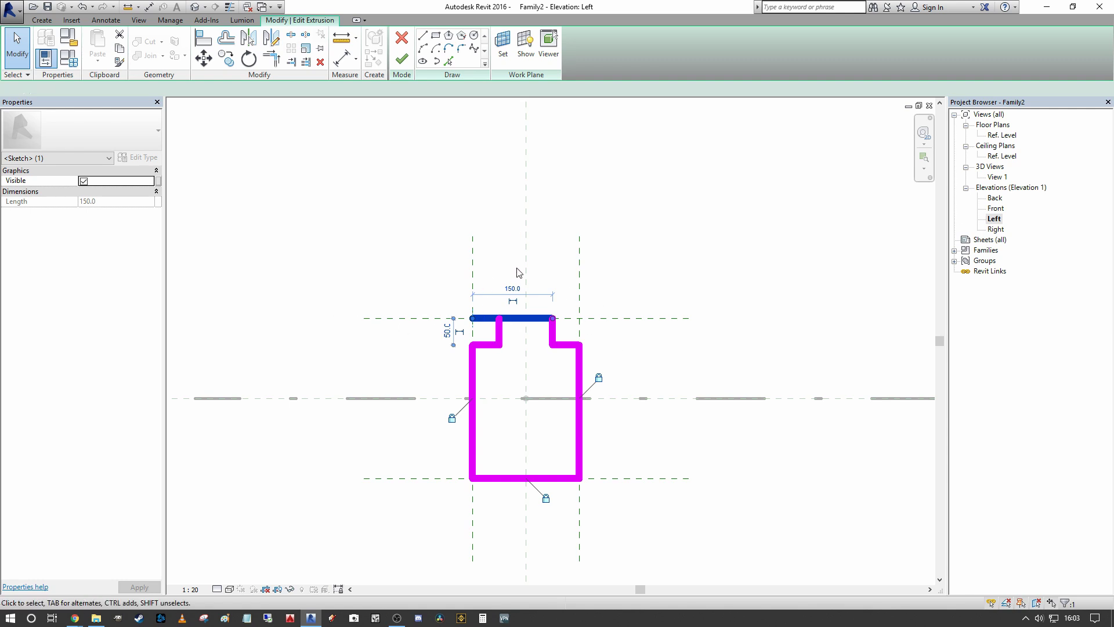
key("Delete")
middle_click_drag(521, 273, 525, 286)
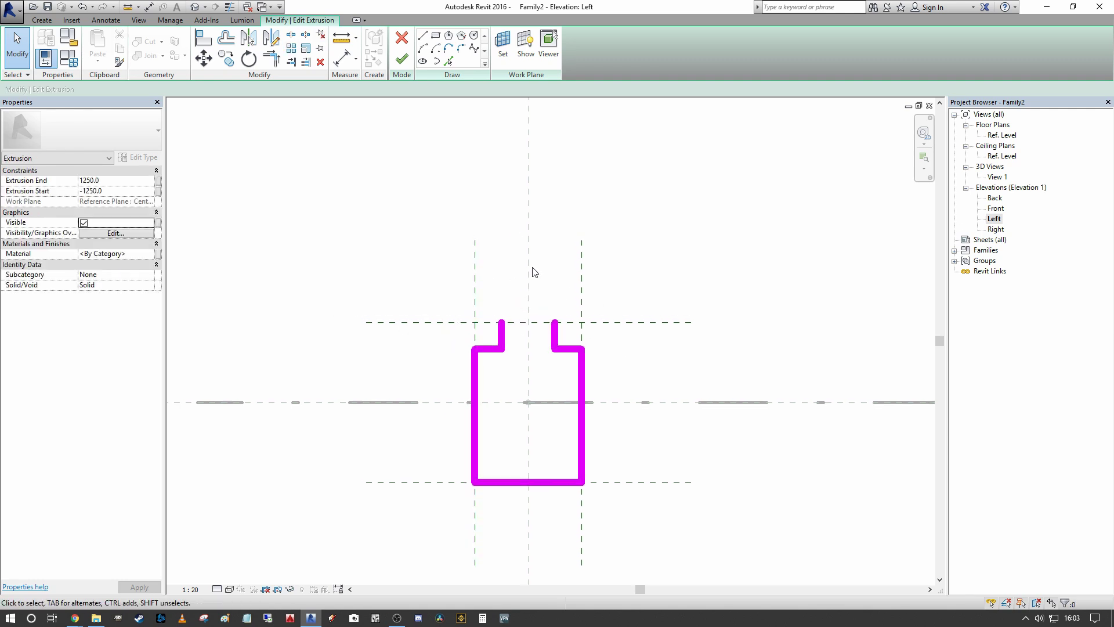
- Sketch a 100 mm horizontal line just above the profile's open stem, spanning between its two vertical edges
left_click(422, 35)
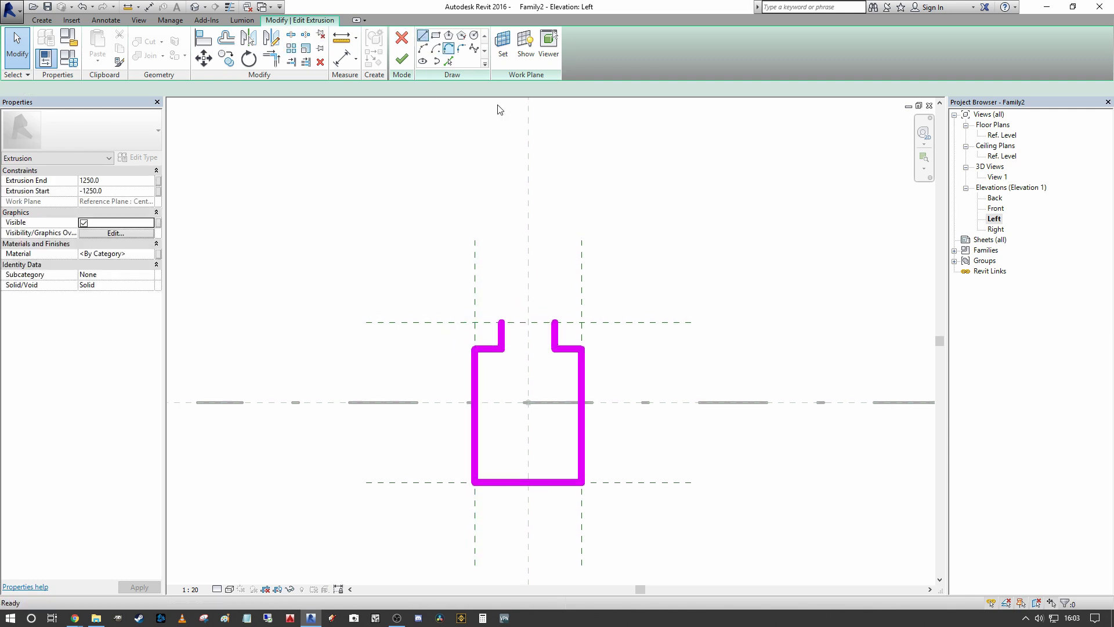
scroll(540, 357, "up", 2)
left_click(482, 269)
left_click(563, 270)
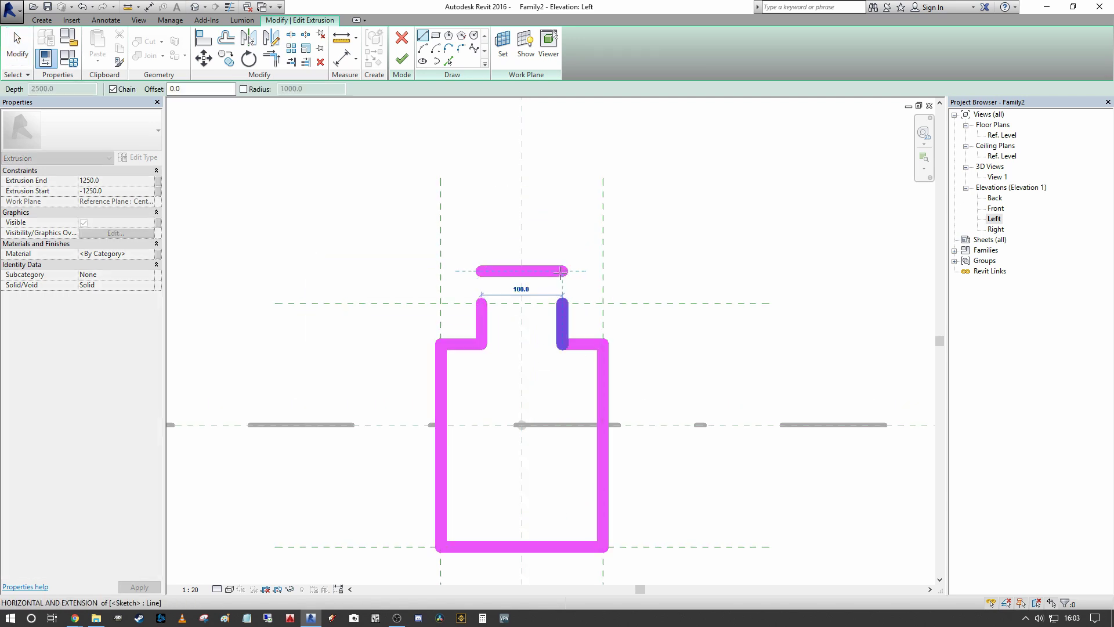
key("Escape")
key("Escape")
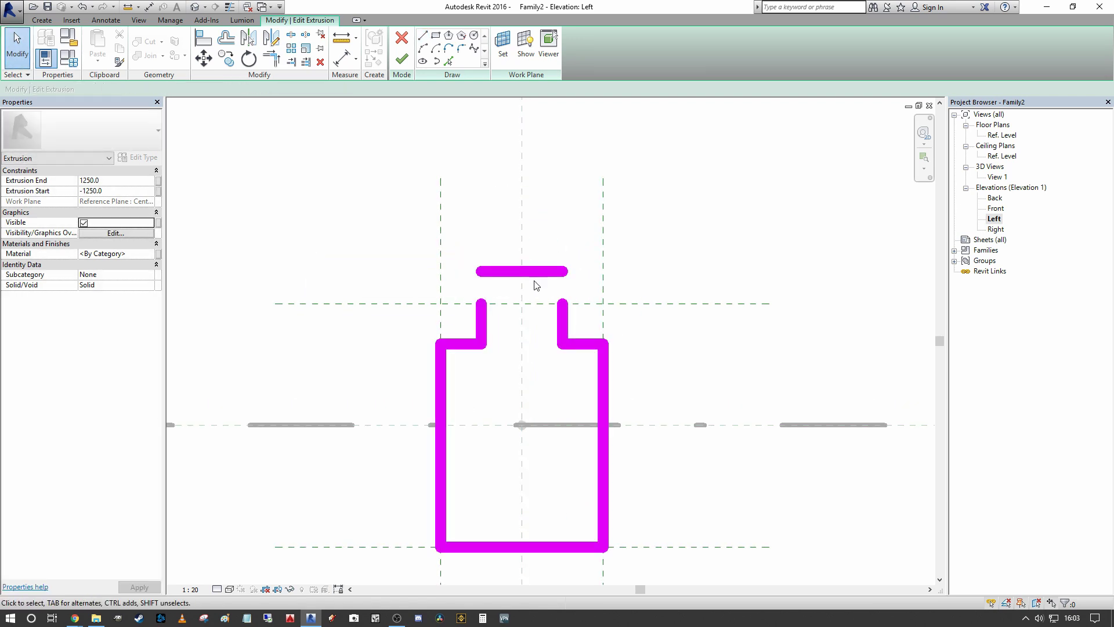
- Align the new horizontal line with the upper reference plane and lock the alignment
scroll(547, 276, "down", 1)
key("a")
key("l")
left_click(632, 299)
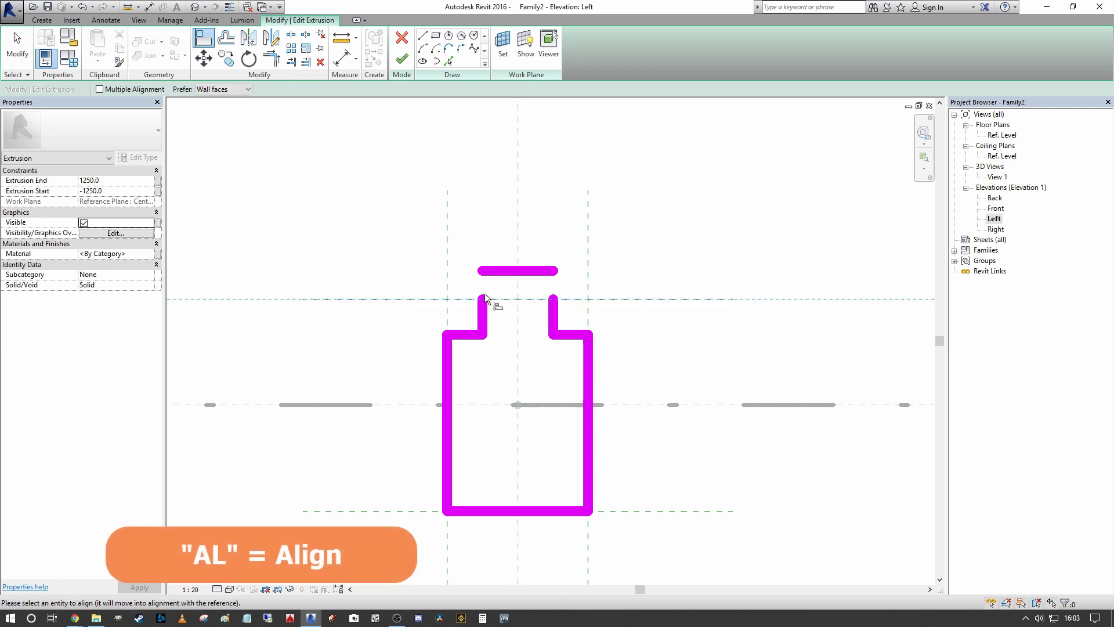
left_click(542, 272)
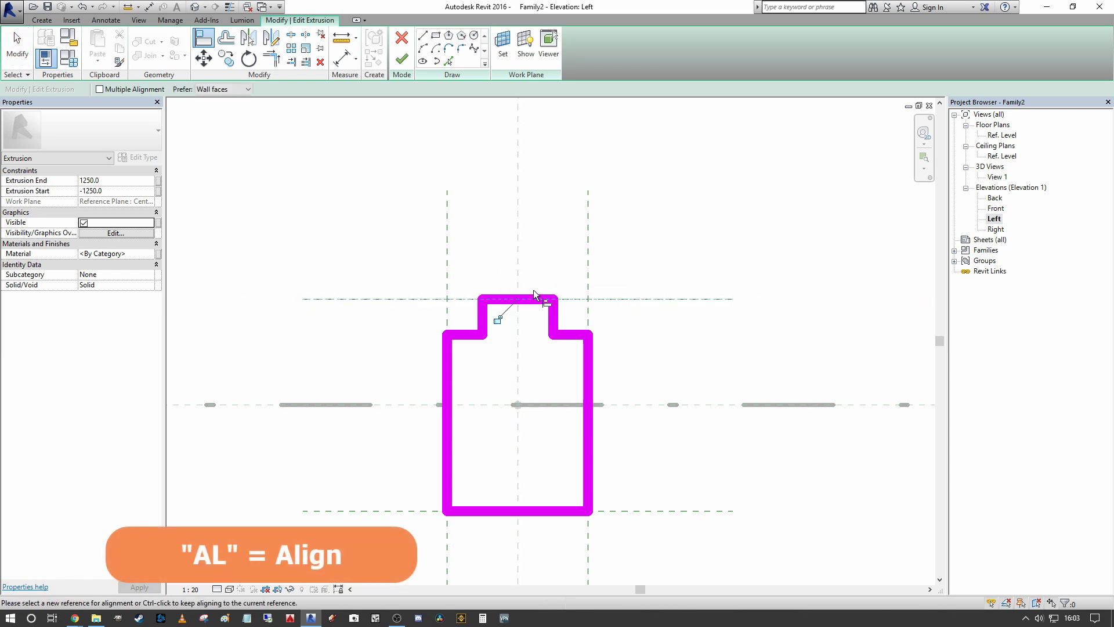
left_click(497, 318)
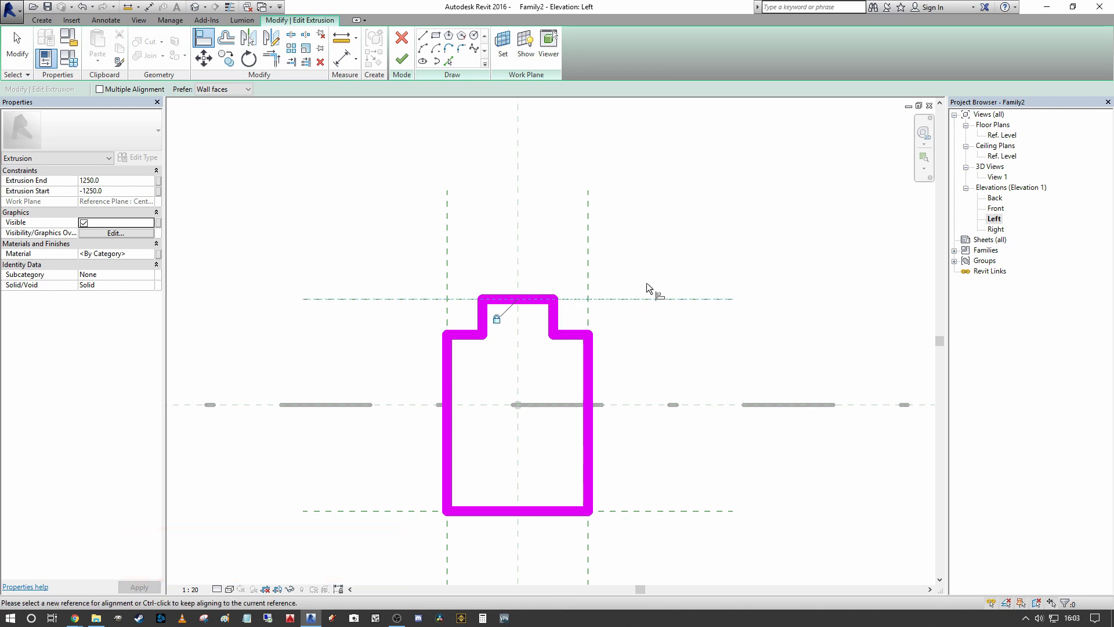
key("Escape")
key("Escape")
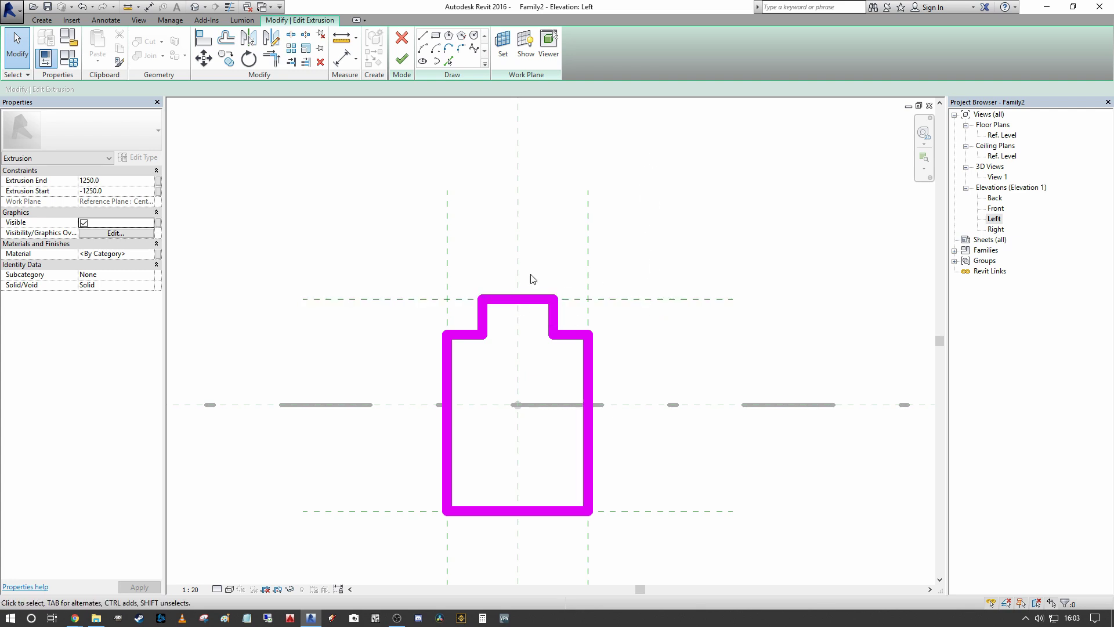
scroll(557, 256, "down", 3)
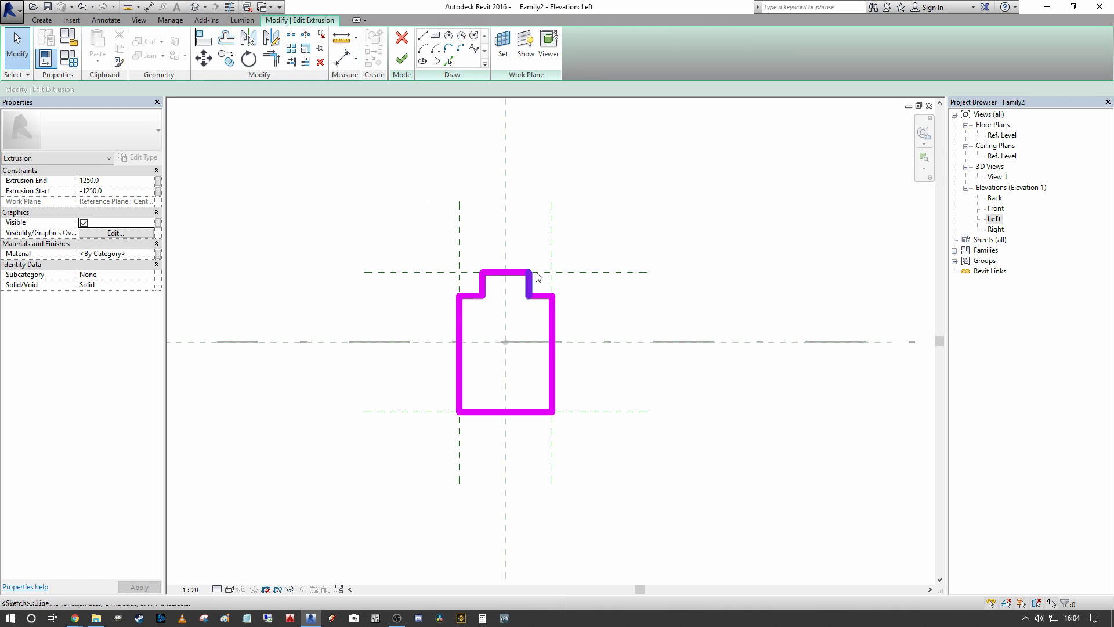
scroll(597, 308, "up", 1)
middle_click_drag(555, 313, 576, 332)
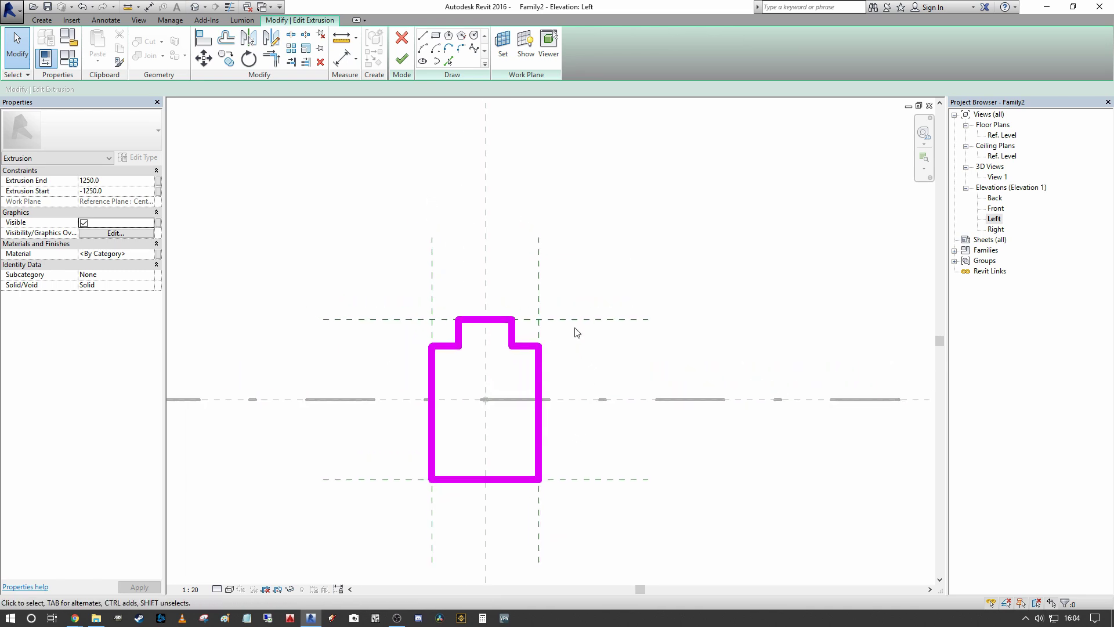
scroll(511, 337, "up", 1)
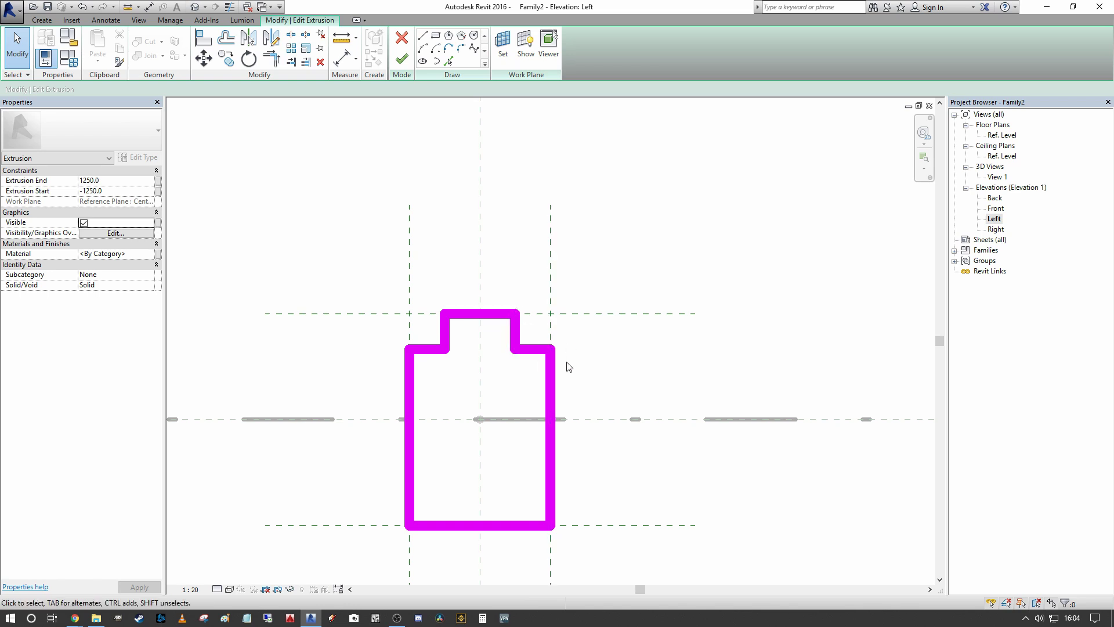
scroll(486, 314, "down", 2)
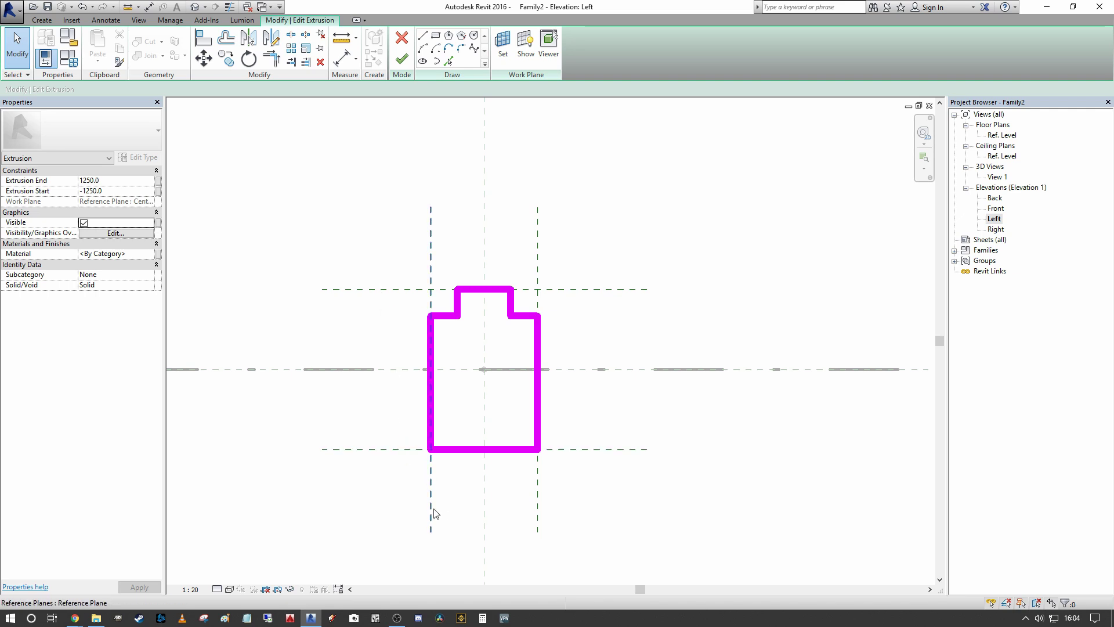
mouse_move(565, 368)
middle_mouse_down()
mouse_move(615, 316)
mouse_move(495, 301)
mouse_move(475, 278)
mouse_move(529, 231)
mouse_move(505, 231)
middle_mouse_up()
scroll(648, 284, "down", 1)
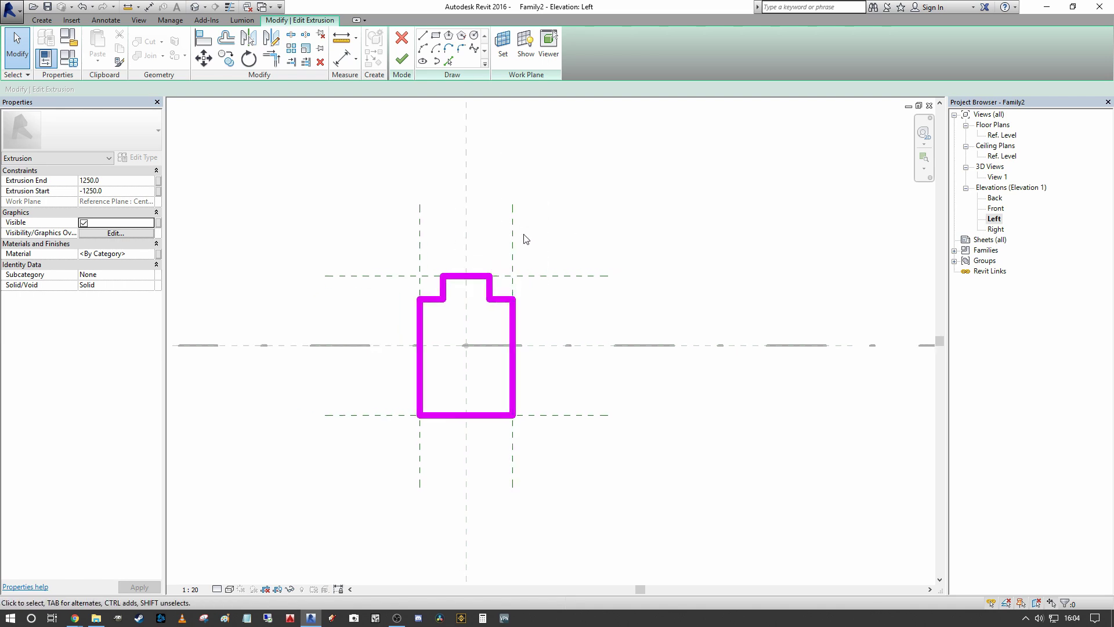
- Dimension the right notch's width from the right reference plane to the stem's right edge
key("d")
key("i")
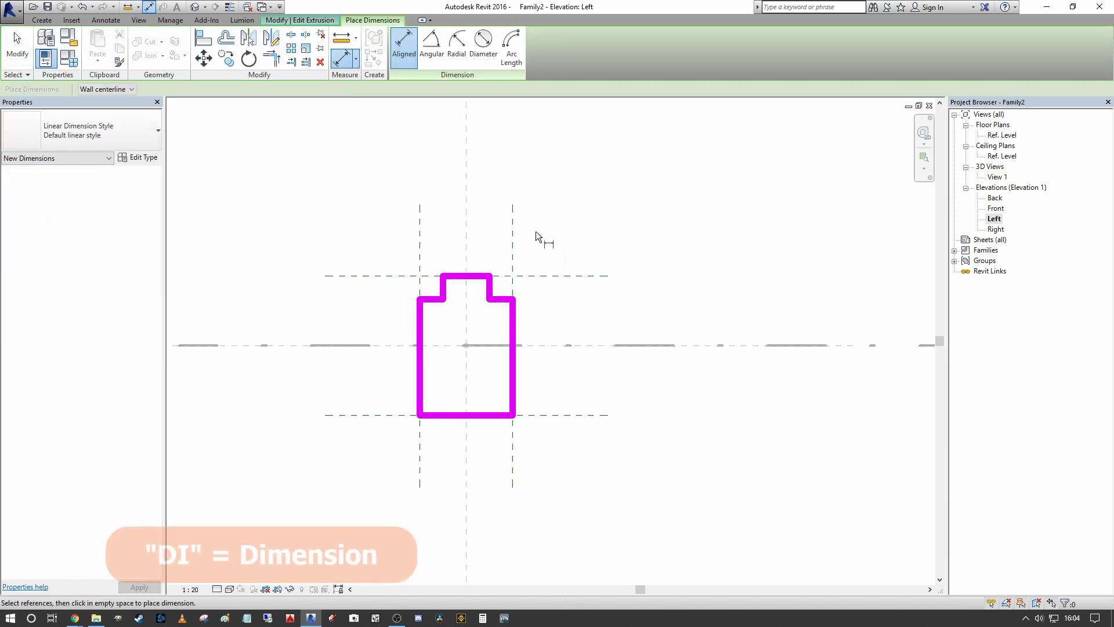
scroll(535, 231, "up", 2)
left_click(503, 262)
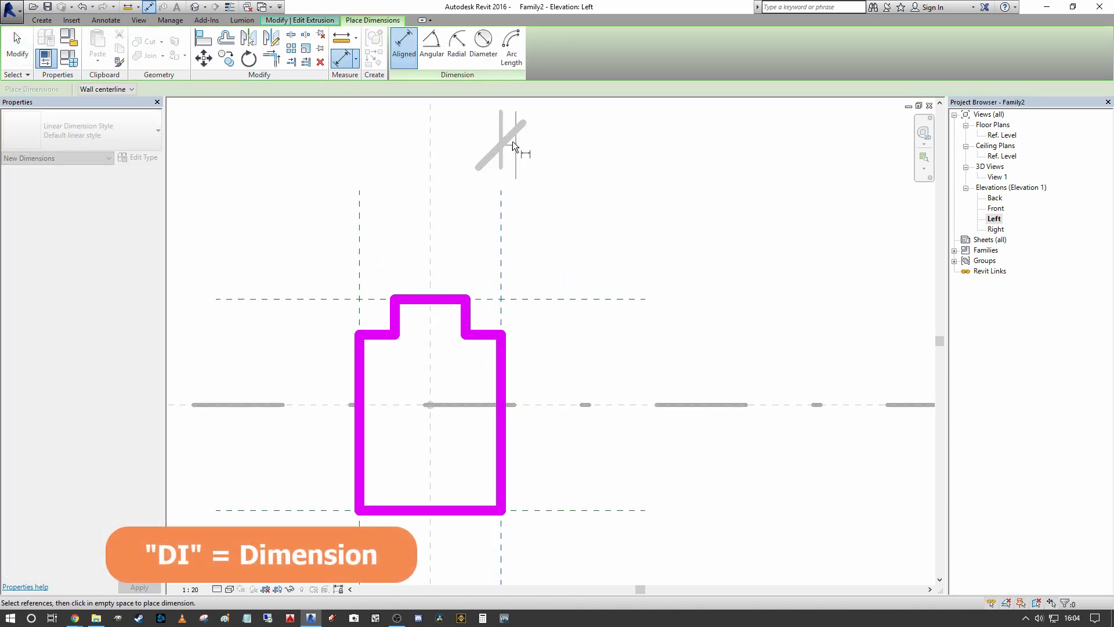
left_click(465, 311)
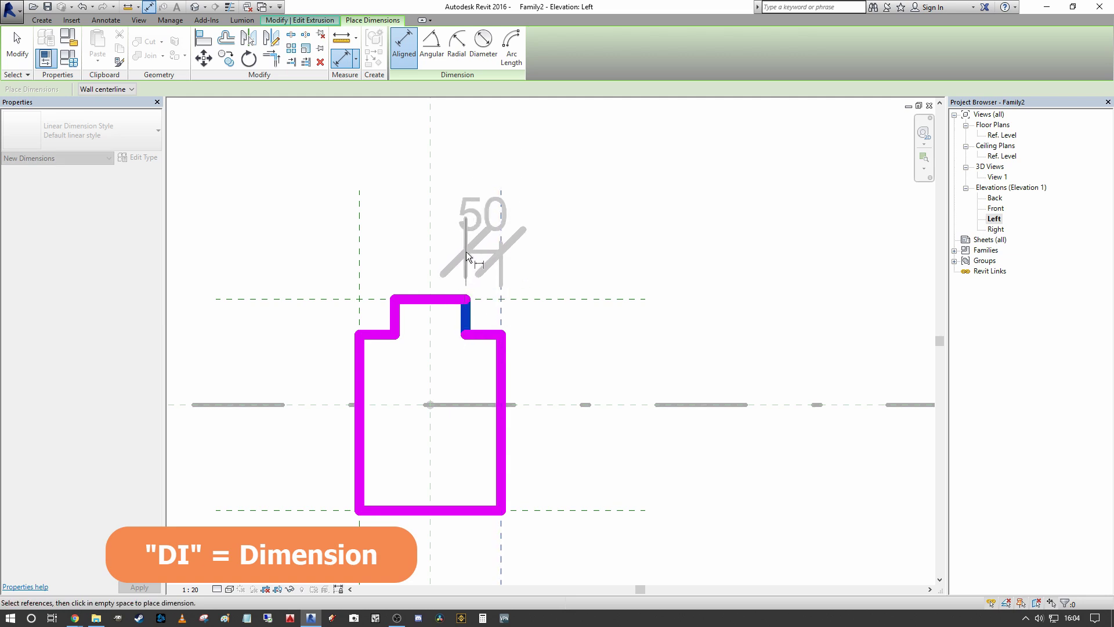
left_click(465, 251)
scroll(469, 304, "down", 2)
scroll(478, 332, "up", 2)
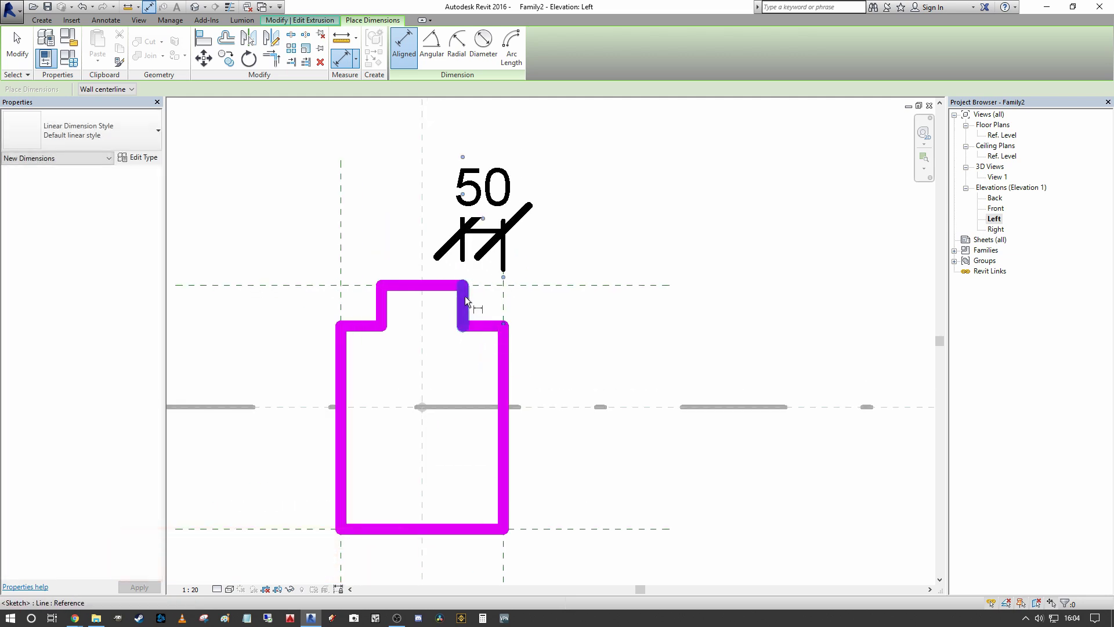
scroll(468, 300, "up", 2)
scroll(458, 305, "down", 3)
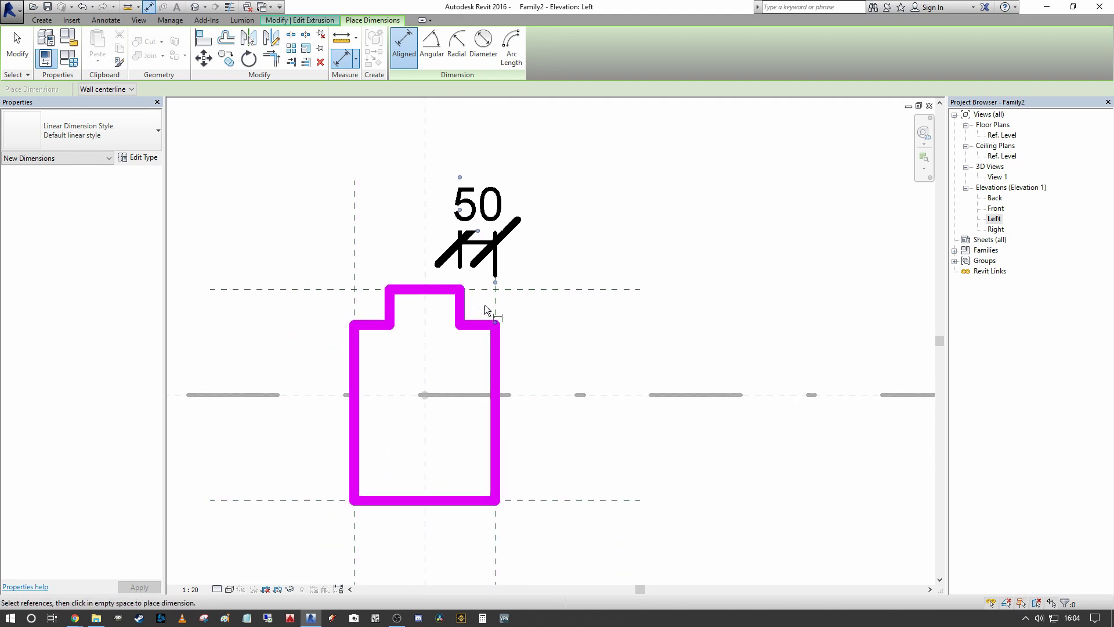
key("Escape")
scroll(485, 290, "down", 2)
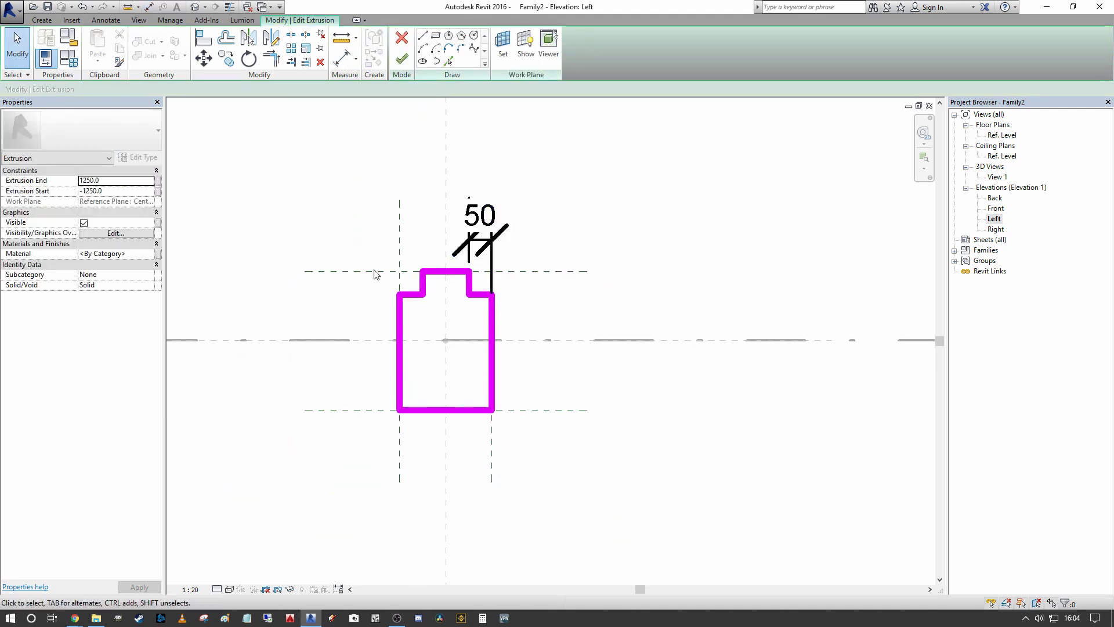
- Set the view scale to 1:10
left_click(192, 591)
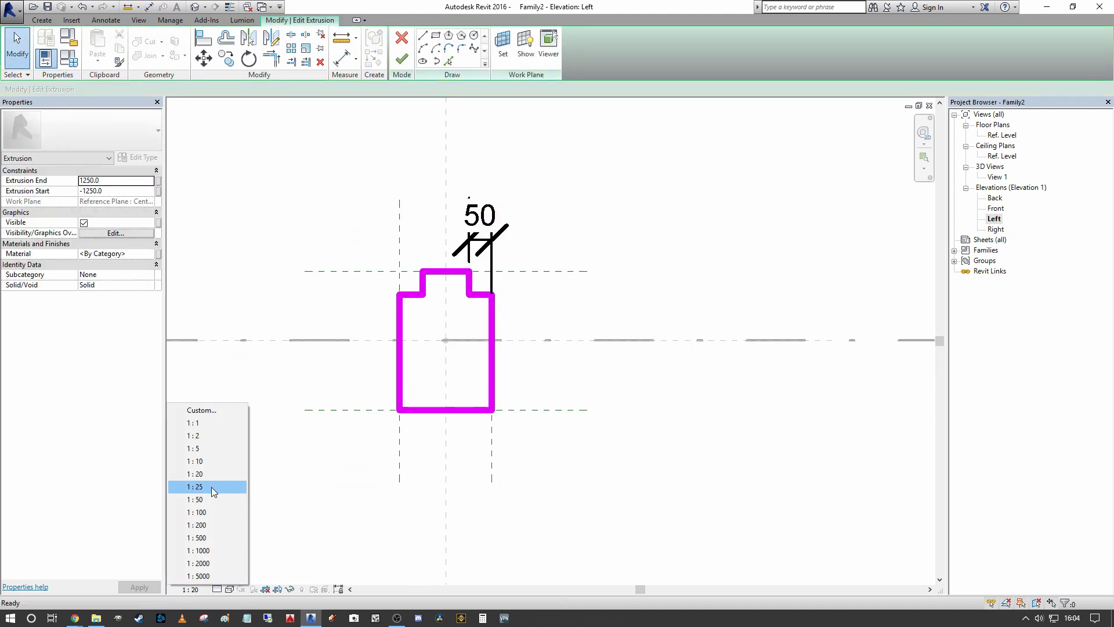
left_click(226, 462)
scroll(391, 423, "up", 1)
scroll(393, 378, "up", 1)
scroll(483, 331, "down", 2)
scroll(502, 334, "up", 3)
scroll(498, 330, "down", 2)
- Dimension the right notch's depth between its horizontal line and the upper reference plane
key("d")
key("i")
left_click(510, 325)
left_click(558, 338)
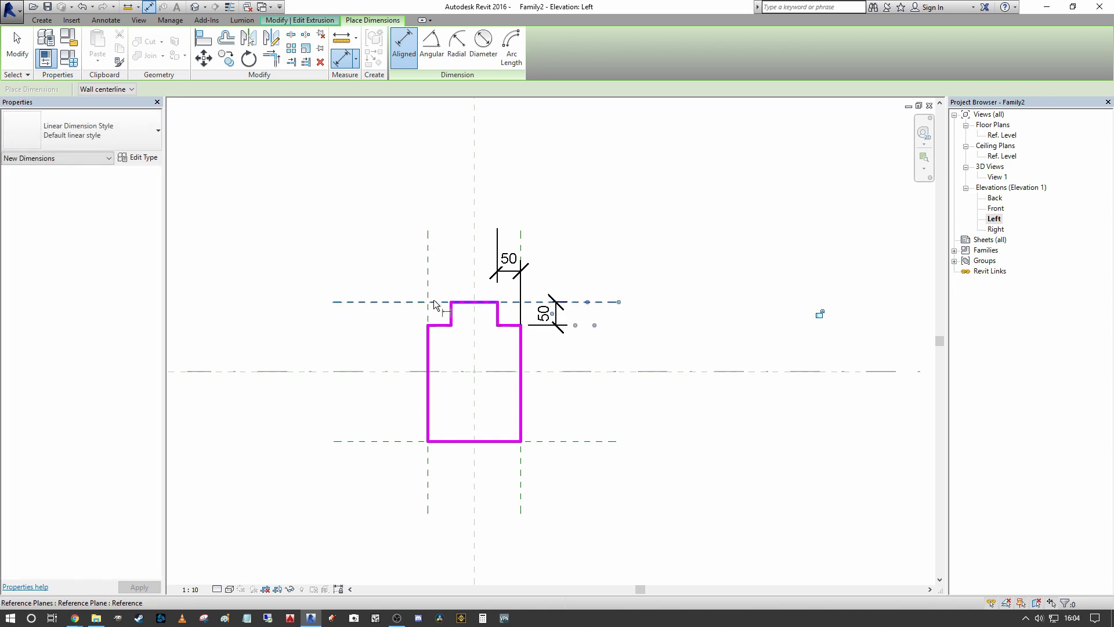
- Dimension the left notch's depth from the upper reference plane and its width from the left reference plane
left_click(433, 301)
left_click(440, 325)
left_click(391, 326)
left_click(429, 316)
left_click(450, 311)
left_click(456, 272)
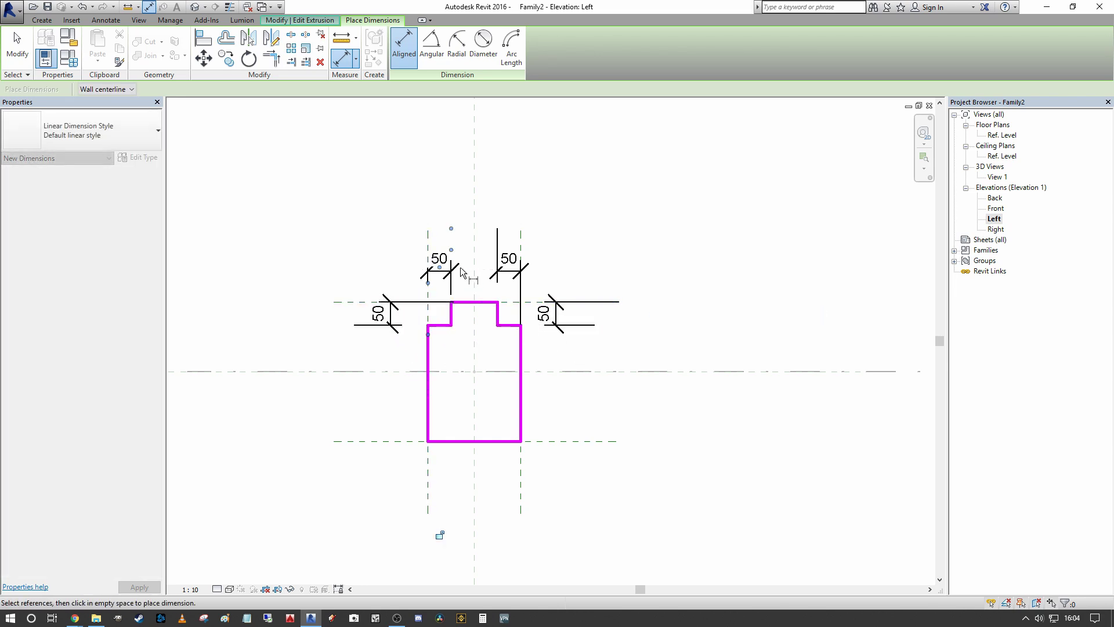
key("Escape")
key("Escape")
middle_click_drag(473, 329, 481, 347)
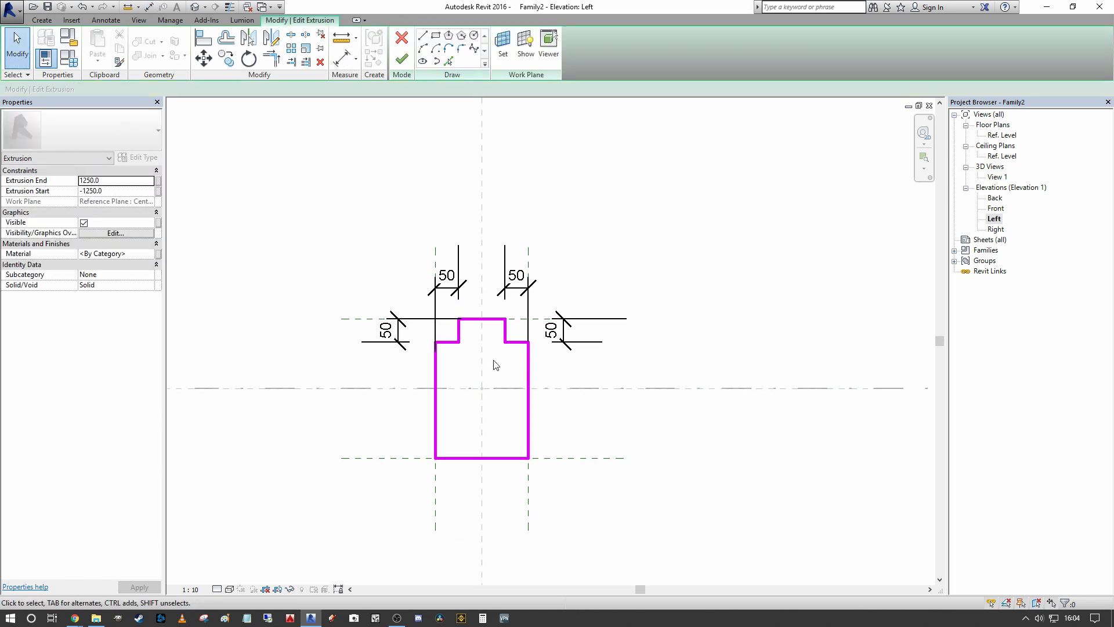
middle_click_drag(503, 405, 555, 386)
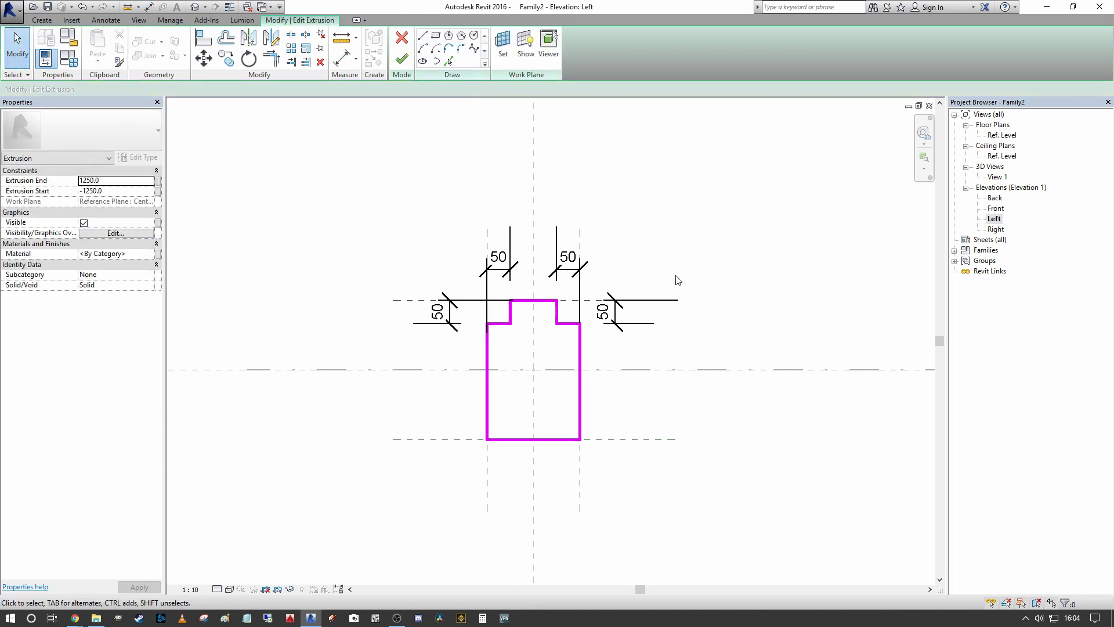
scroll(557, 310, "up", 1)
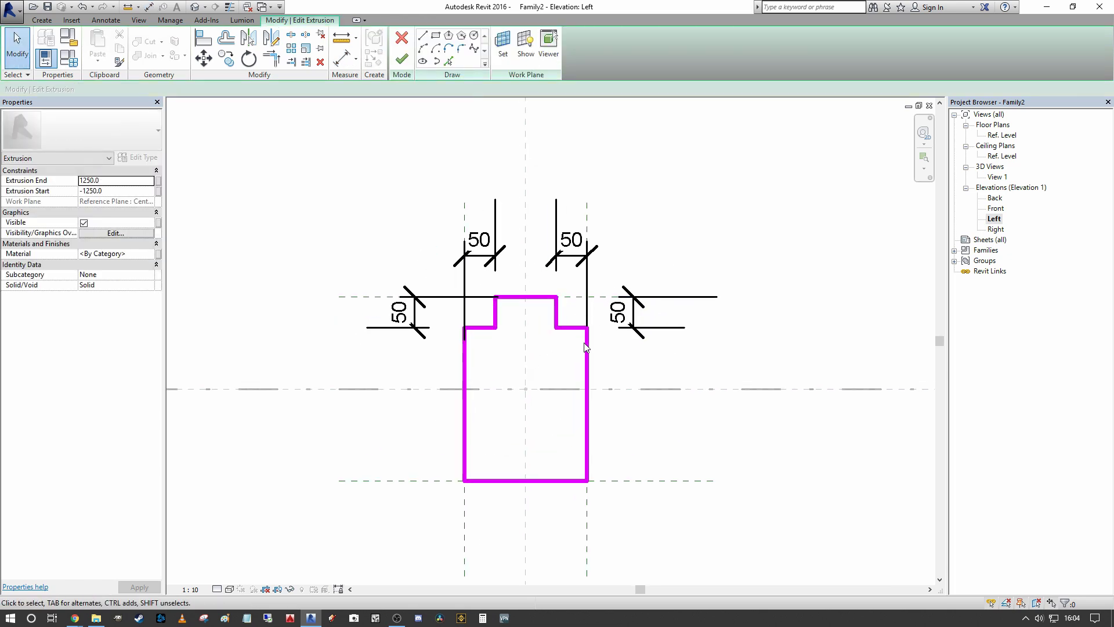
middle_click_drag(492, 281, 487, 329)
middle_click_drag(518, 269, 496, 267)
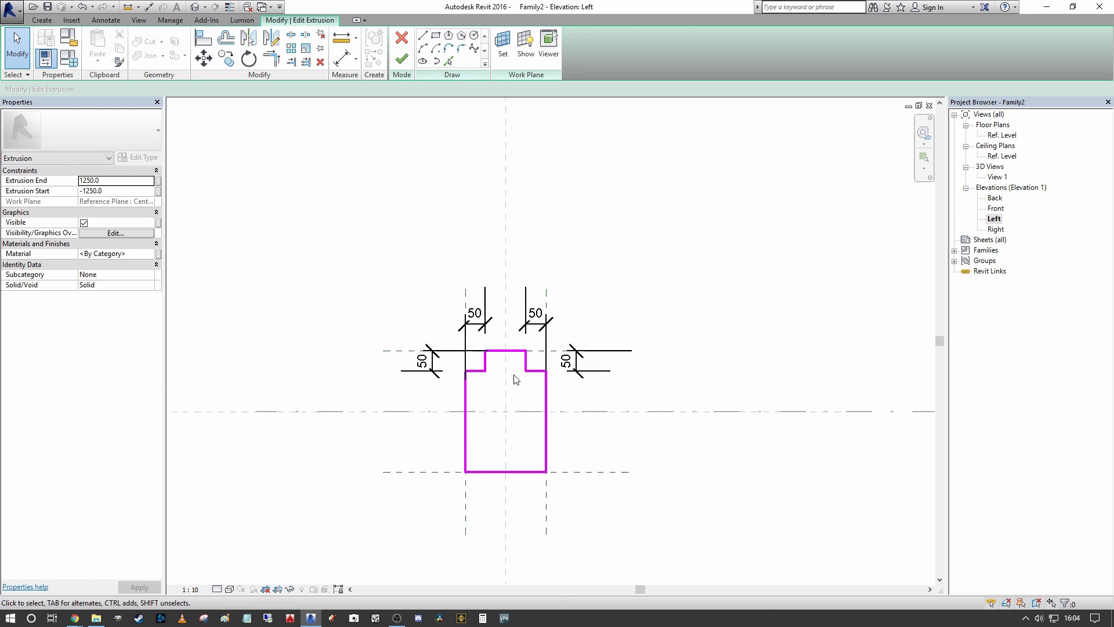
scroll(520, 369, "down", 1)
scroll(520, 369, "up", 1)
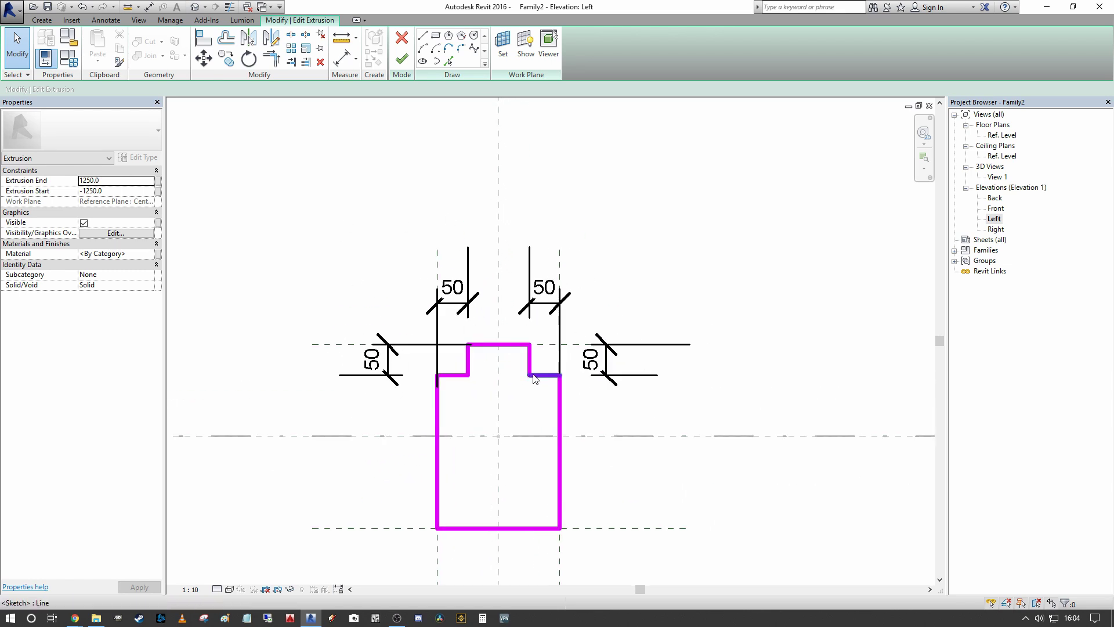
- Label the right notch's depth dimension with a new family type parameter named Notch Depth
left_click(602, 361)
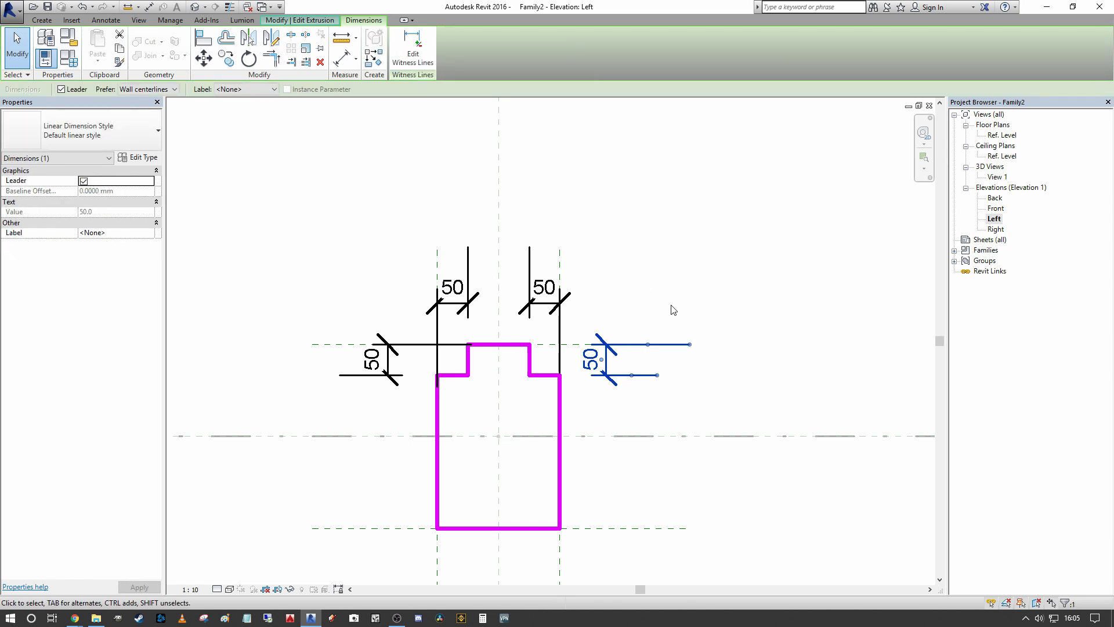
left_click(639, 267)
left_click(591, 359)
left_click(259, 90)
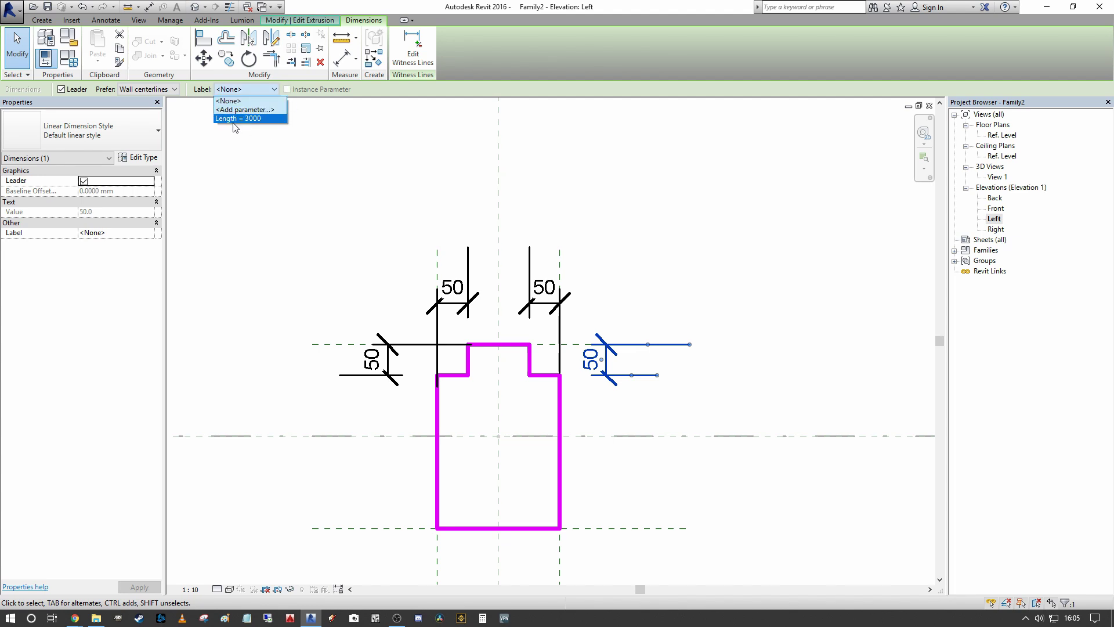
left_click(244, 111)
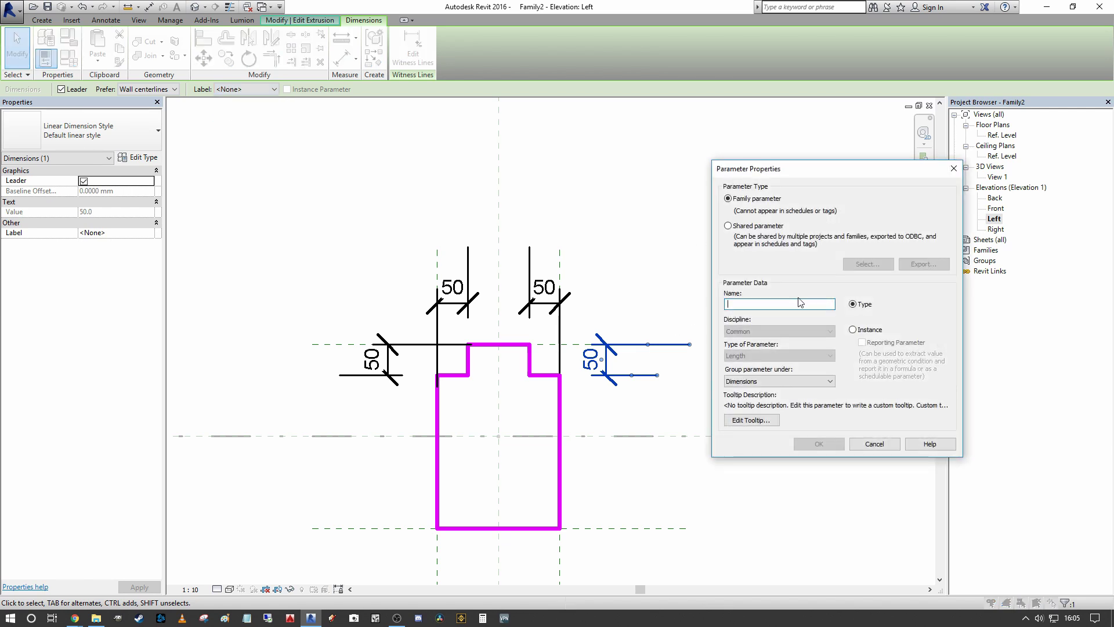
type("Notch ")
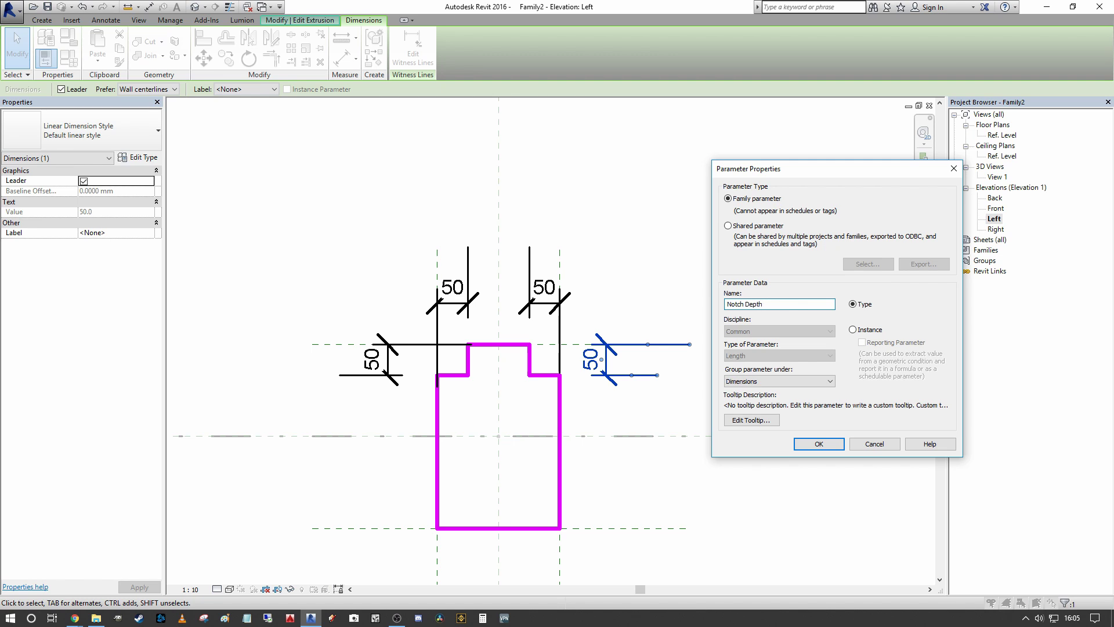
type("Depth")
key("Return")
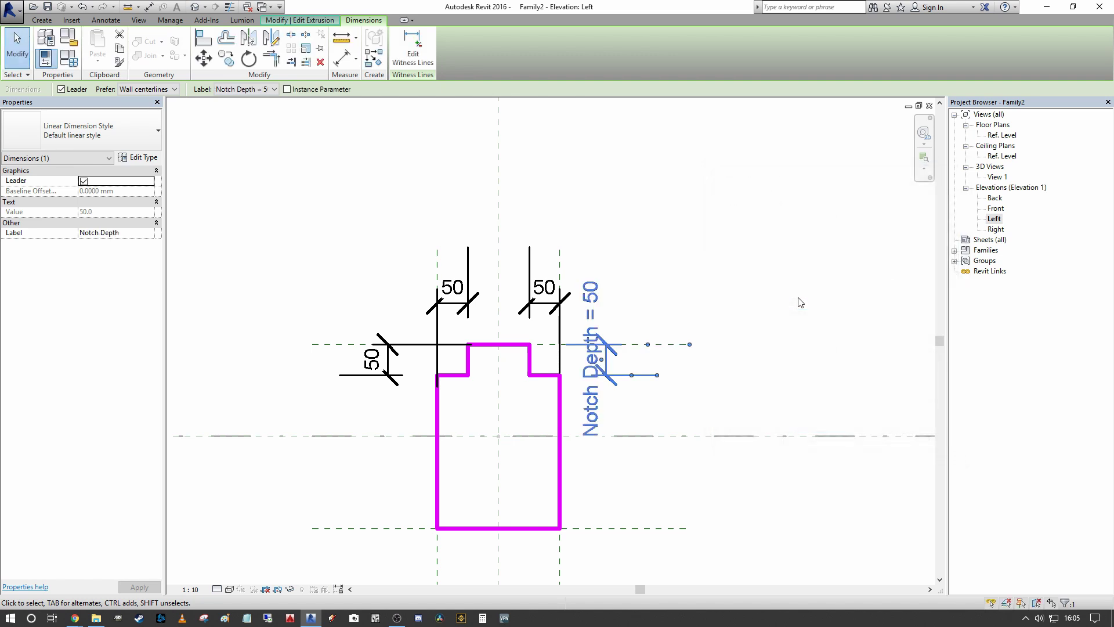
- Label the right notch's width dimension with a new family type parameter named Notch Width
left_click(555, 313)
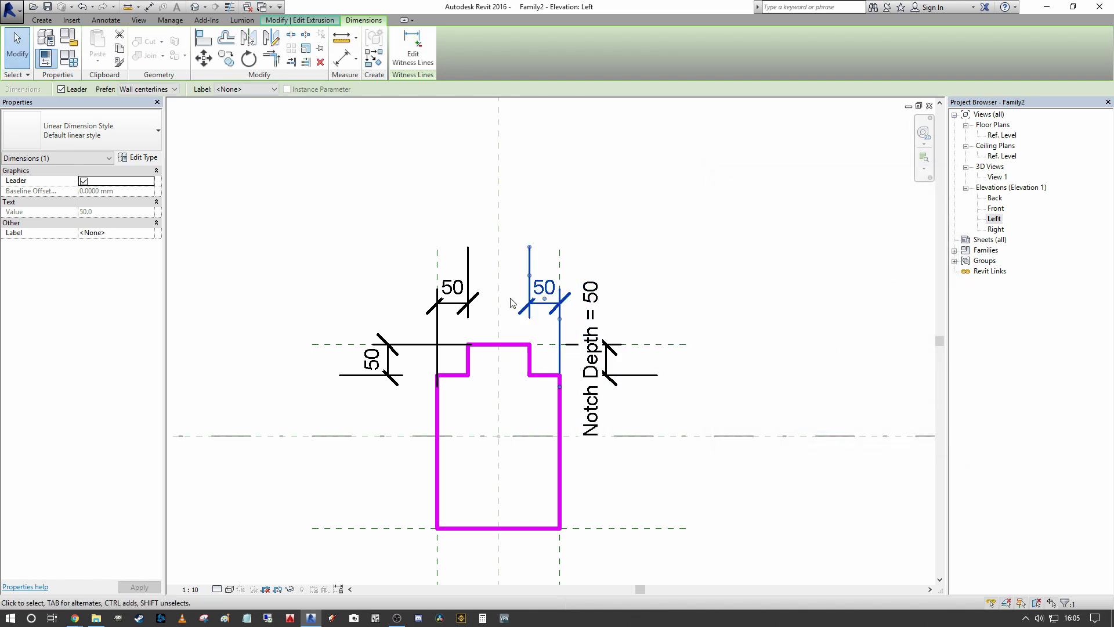
left_click(246, 90)
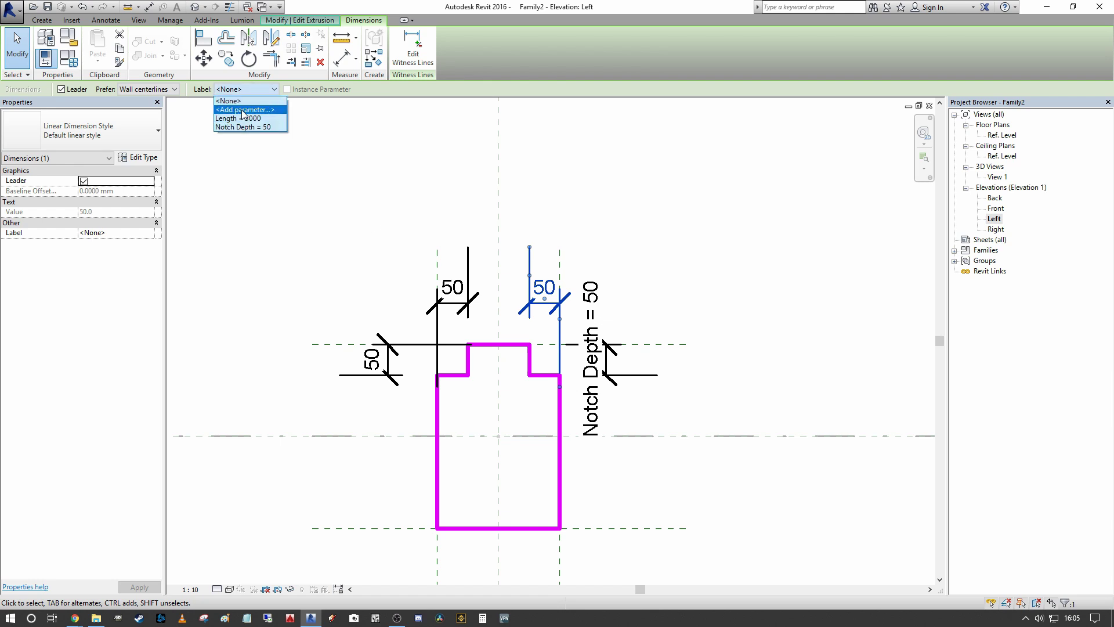
left_click(244, 109)
type("Noth")
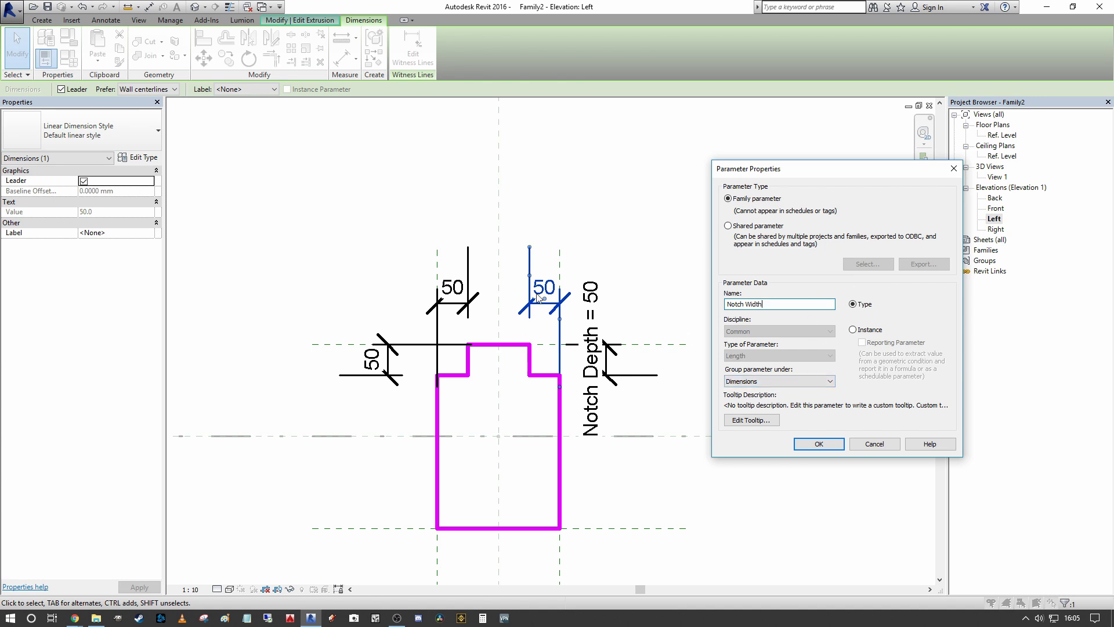
left_click(819, 444)
key("Escape")
key("Escape")
- Separate the overlapping labels by moving the right Notch Depth dimension outward and the right Notch Width dimension higher above the profile
scroll(516, 220, "down", 2)
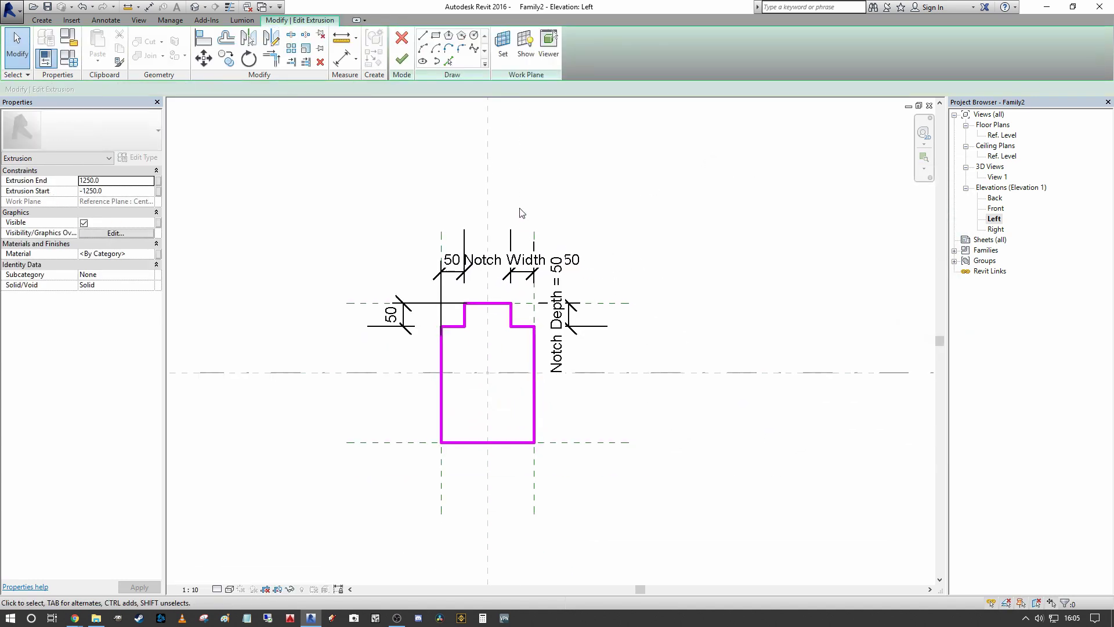
left_click_drag(568, 323, 595, 323)
left_click(522, 277)
left_click_drag(522, 277, 522, 229)
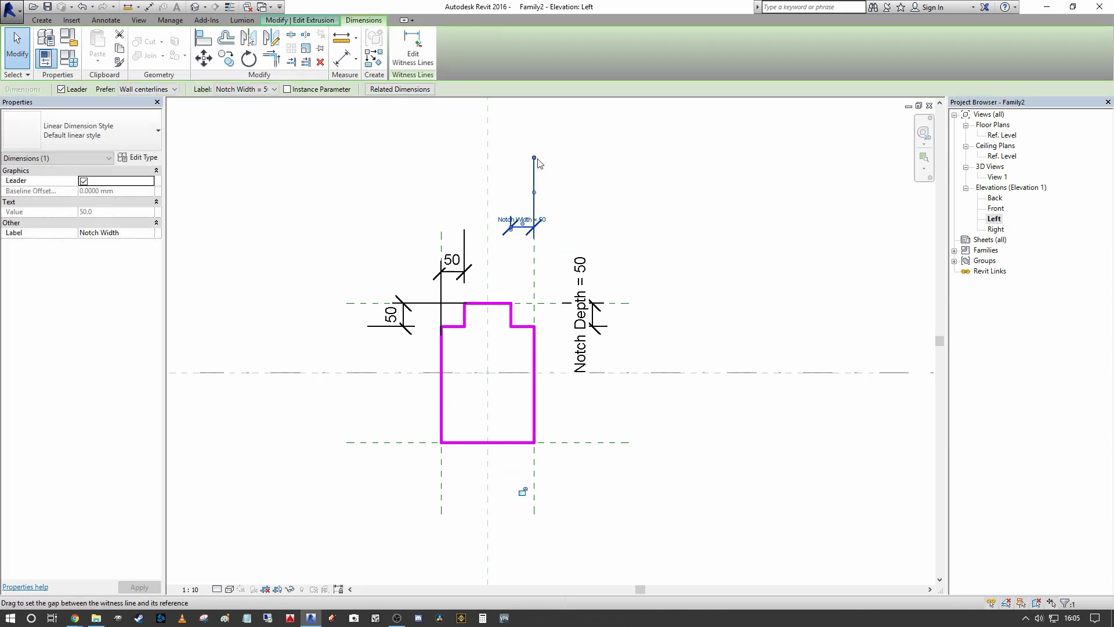
scroll(496, 280, "up", 2)
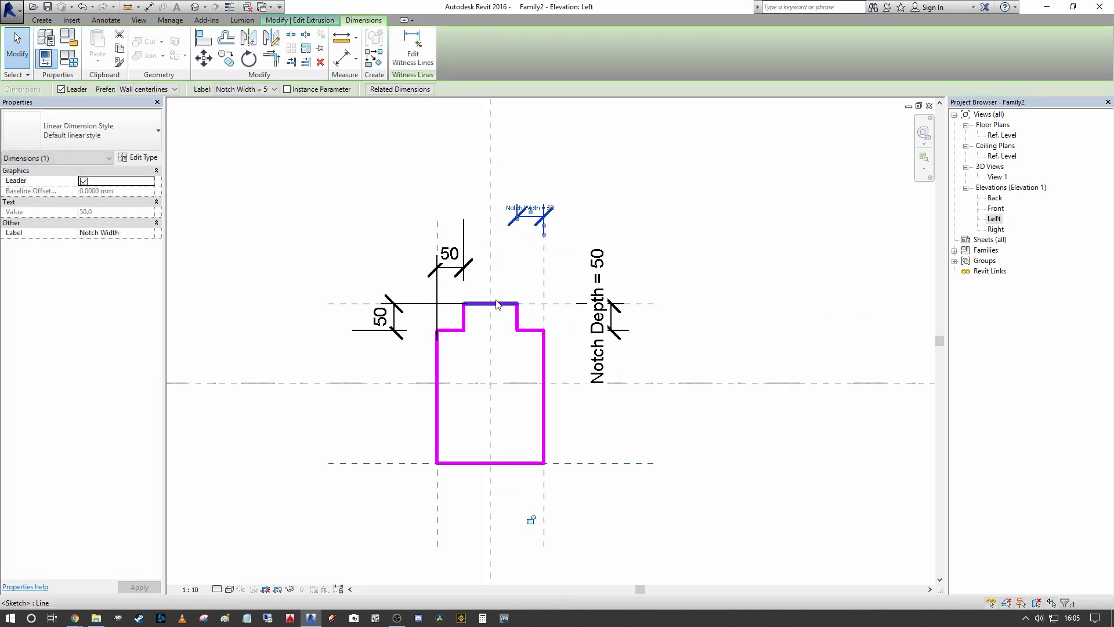
left_click(639, 190)
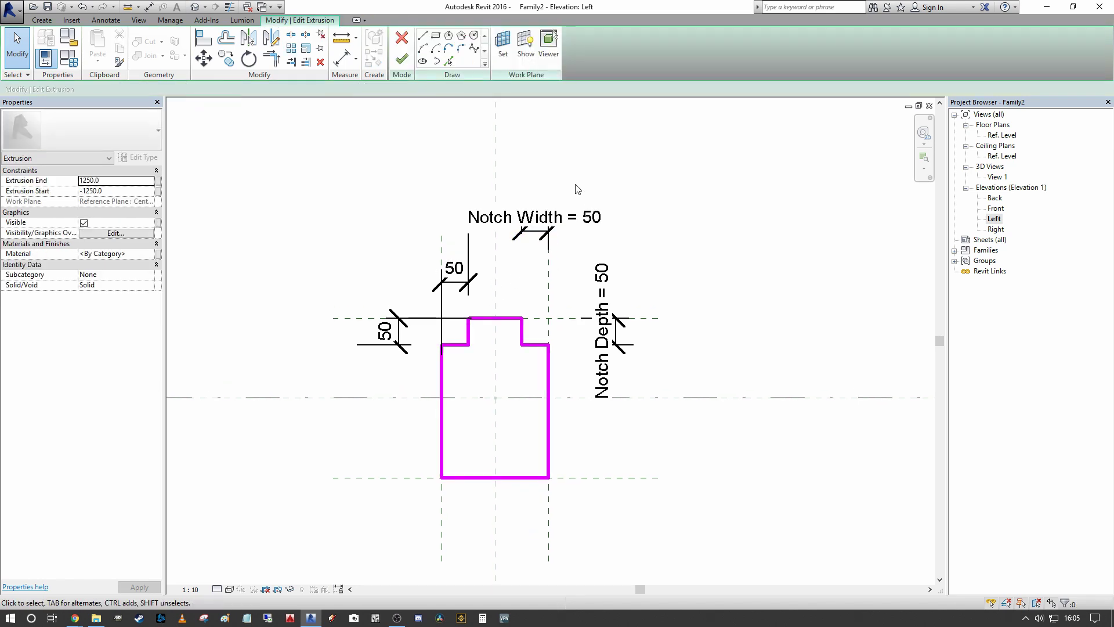
- Label the left notch's width dimension with the existing Notch Width parameter
left_click(455, 271)
left_click(247, 89)
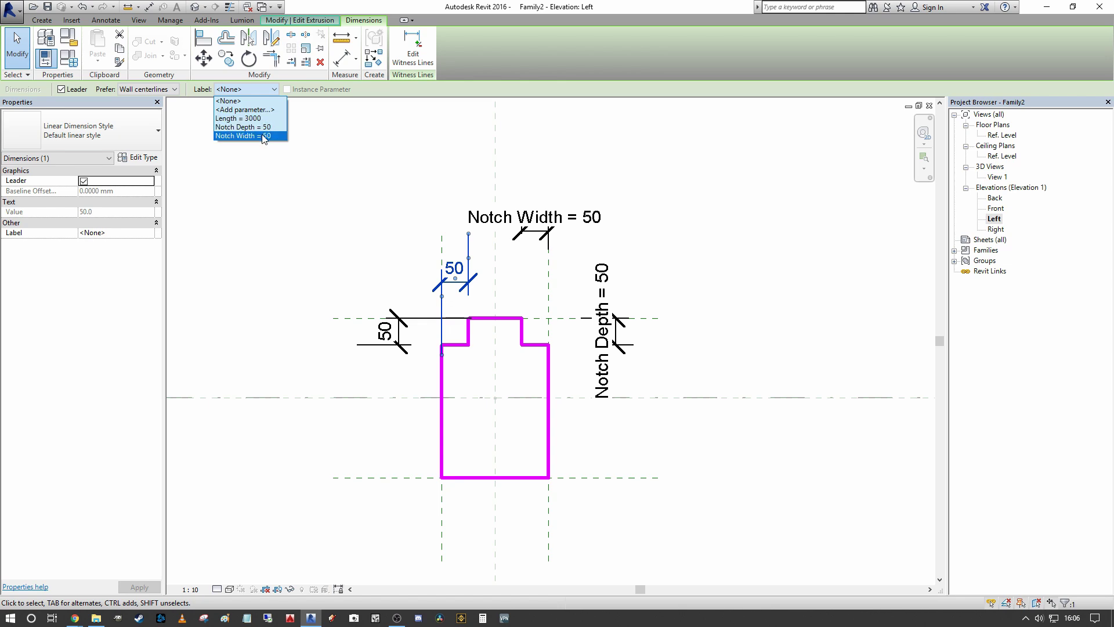
left_click(263, 136)
key("Escape")
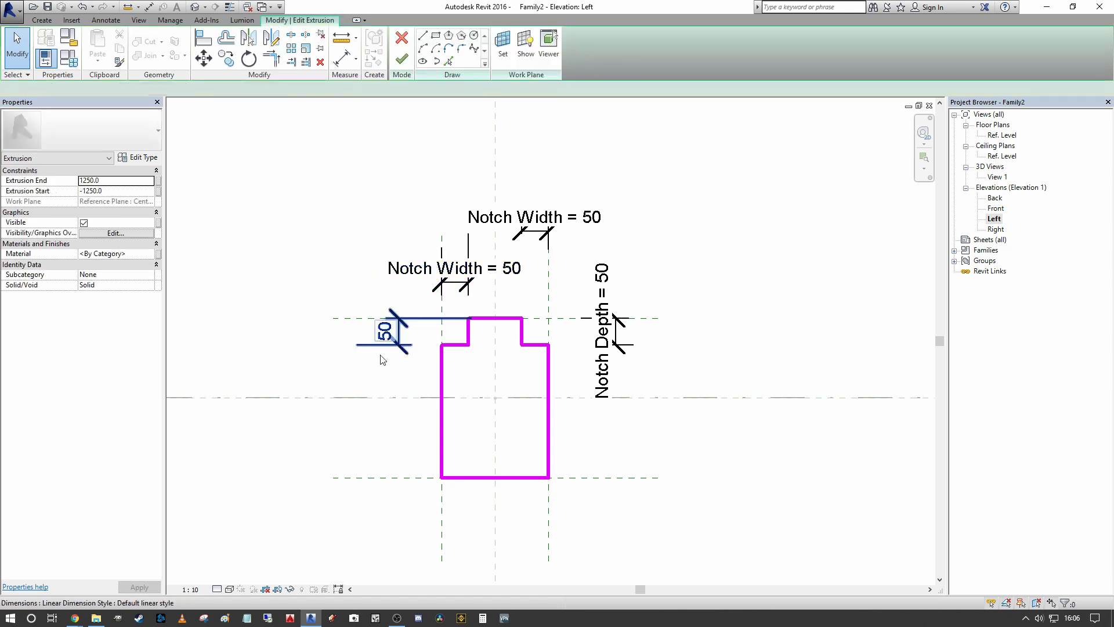
- Label the left notch's depth dimension with the existing Notch Depth parameter
left_click(398, 335)
left_click(250, 89)
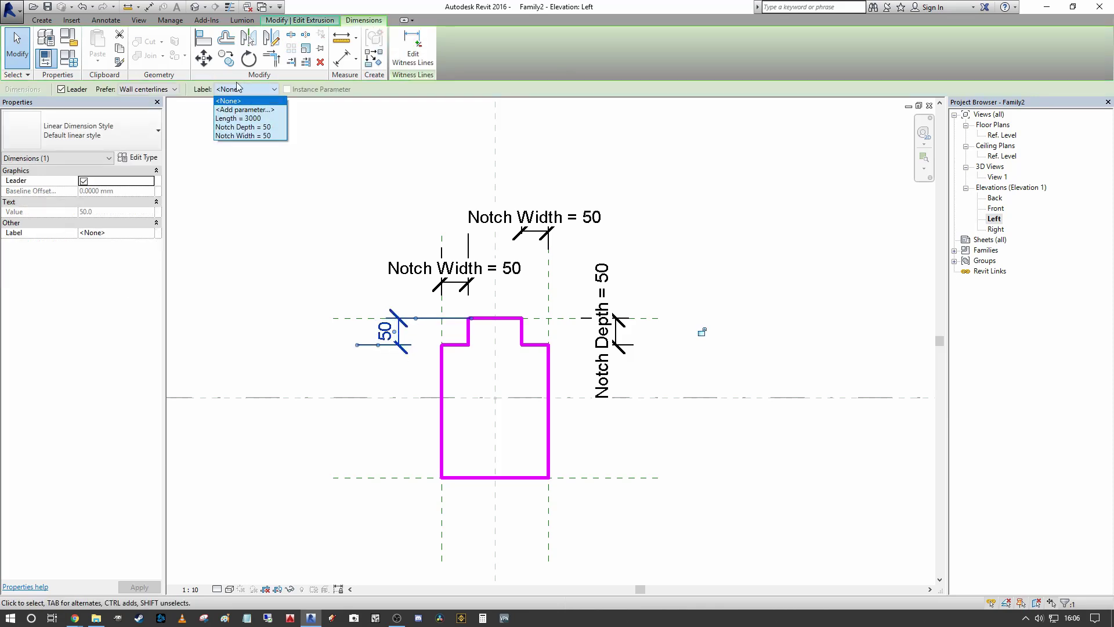
left_click(249, 127)
key("Escape")
- Move the right Notch Width dimension down closer to the beam profile, nearly level with the left one
scroll(487, 206, "down", 2)
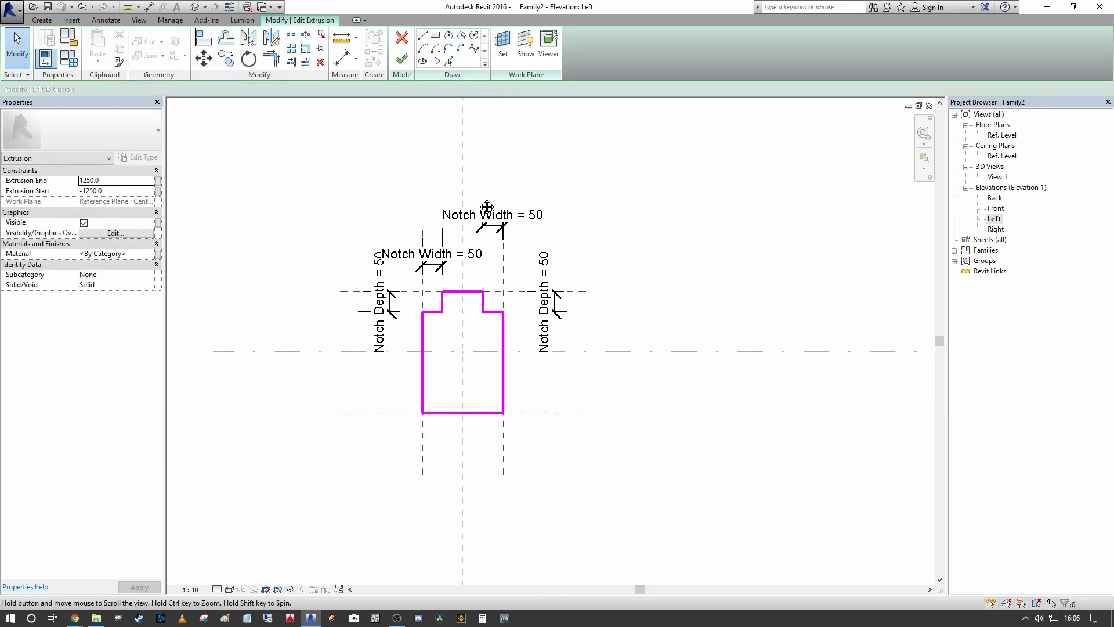
scroll(490, 209, "up", 2)
left_click_drag(491, 217, 495, 290)
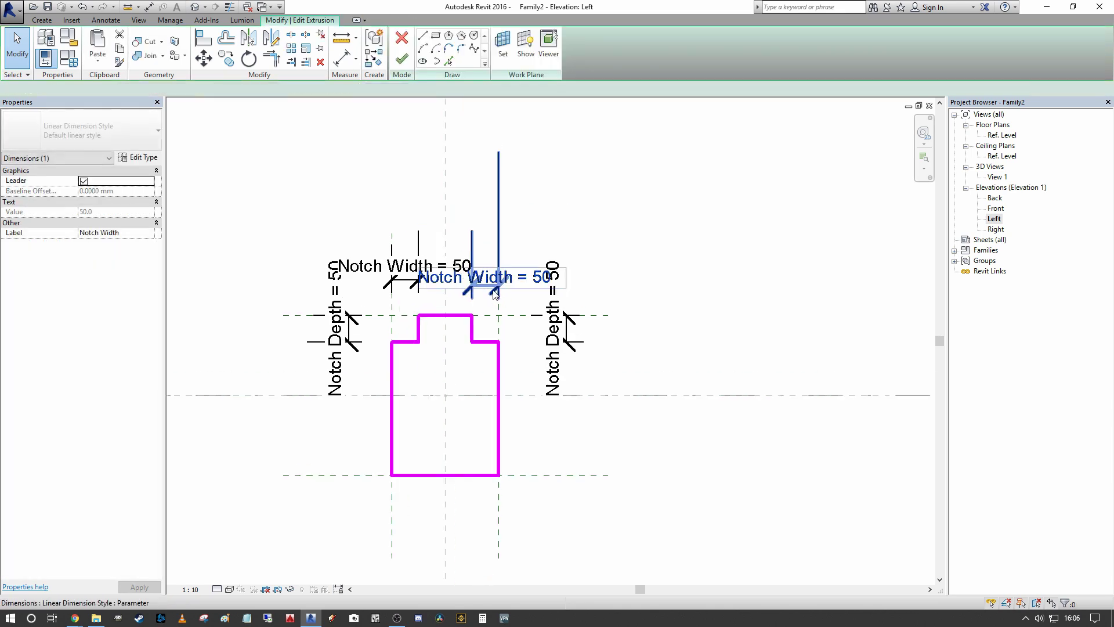
left_click(548, 205)
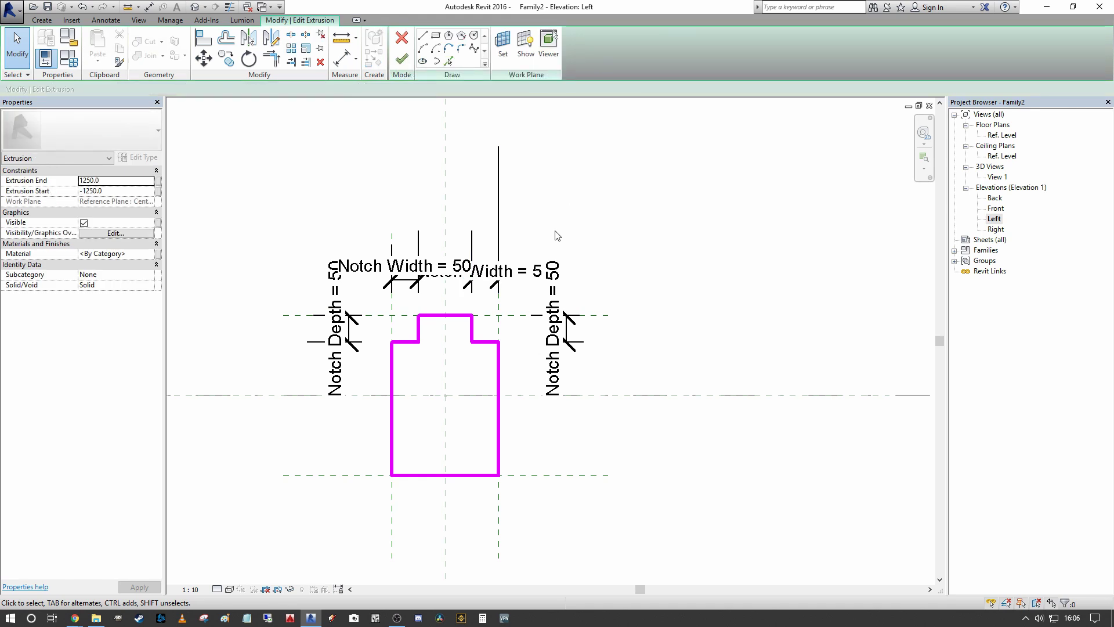
- Test the notch depth parameter by setting Notch Depth to 65 on the right notch's dimension
scroll(583, 262, "down", 1)
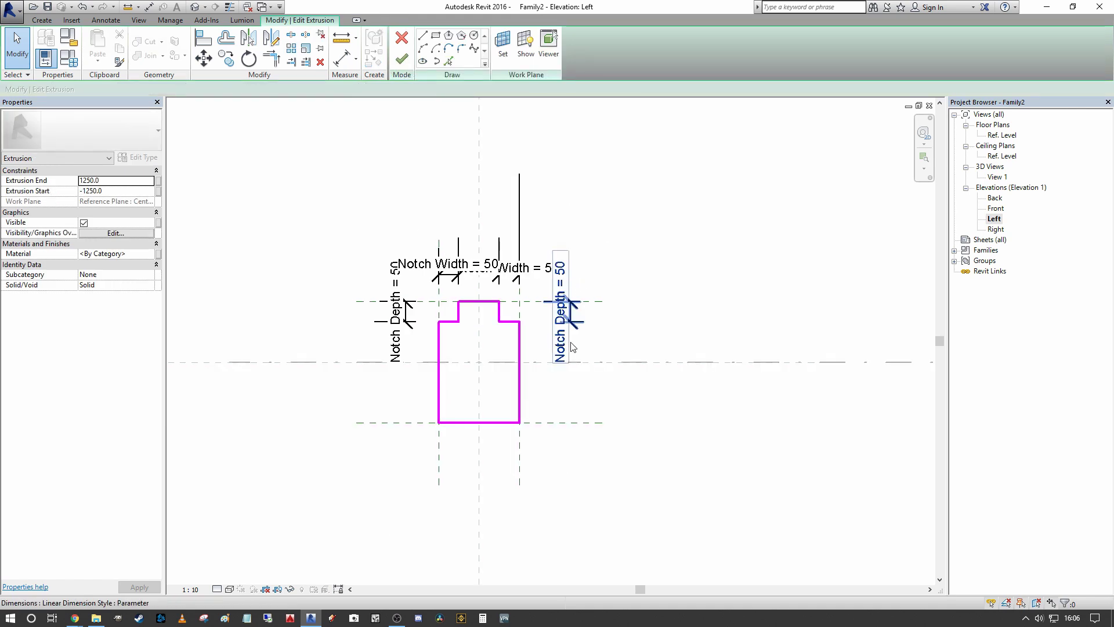
scroll(574, 366, "up", 2)
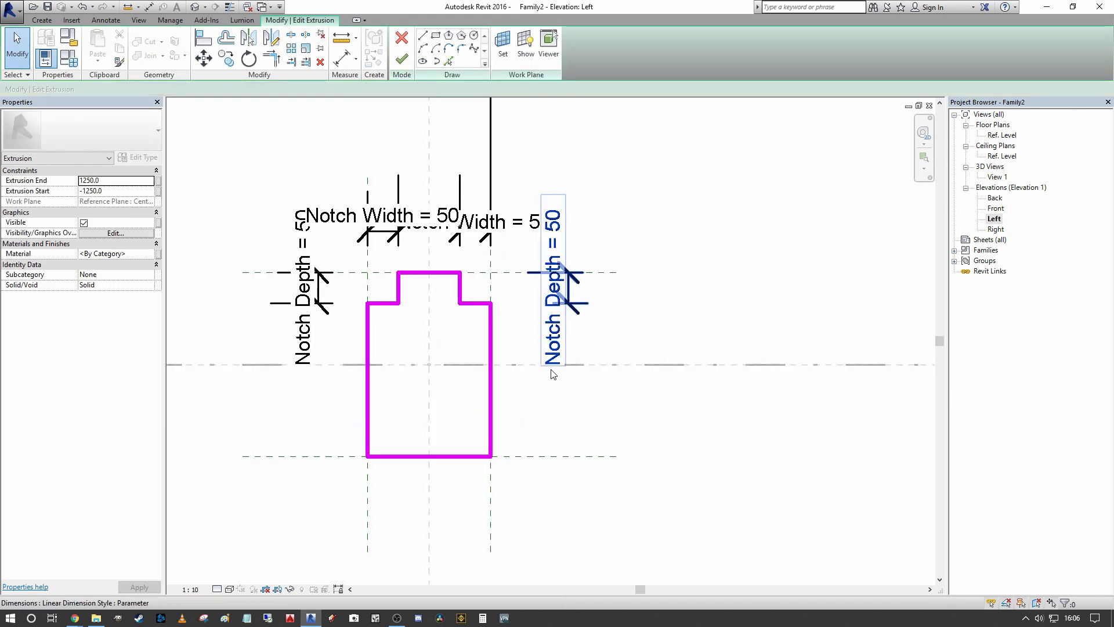
scroll(554, 359, "down", 1)
left_click(551, 313)
scroll(555, 290, "up", 1)
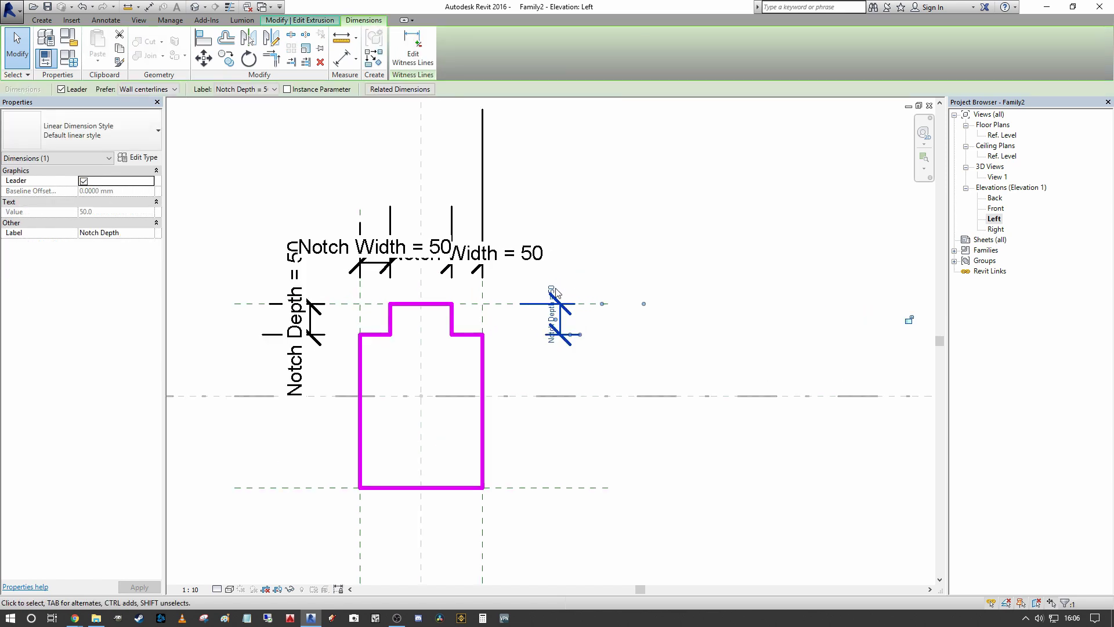
left_click(553, 306)
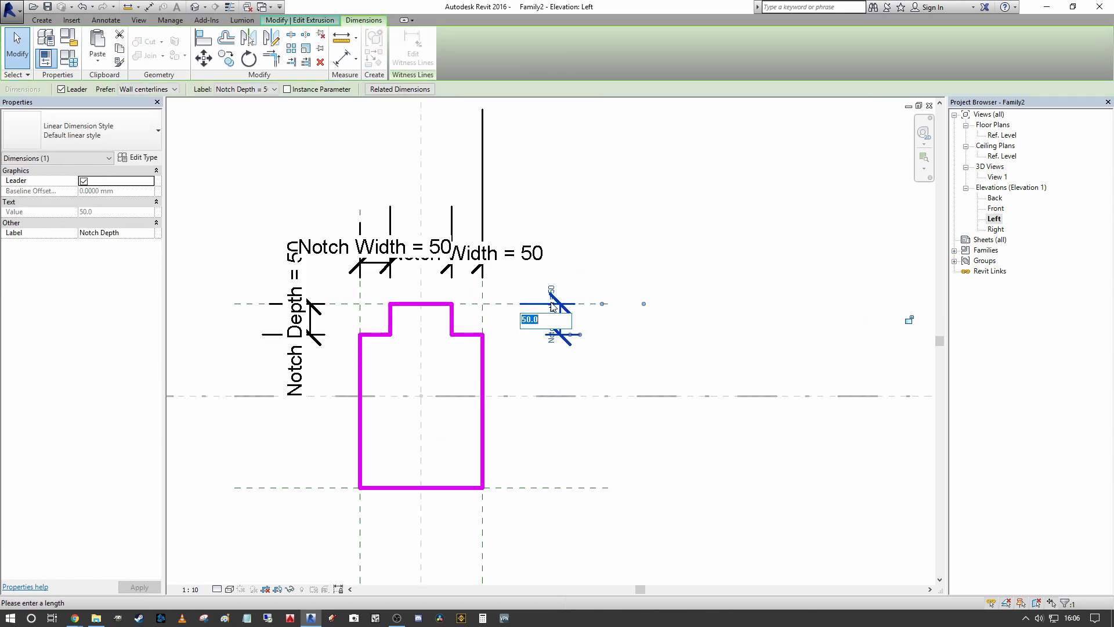
type("65")
key("Return")
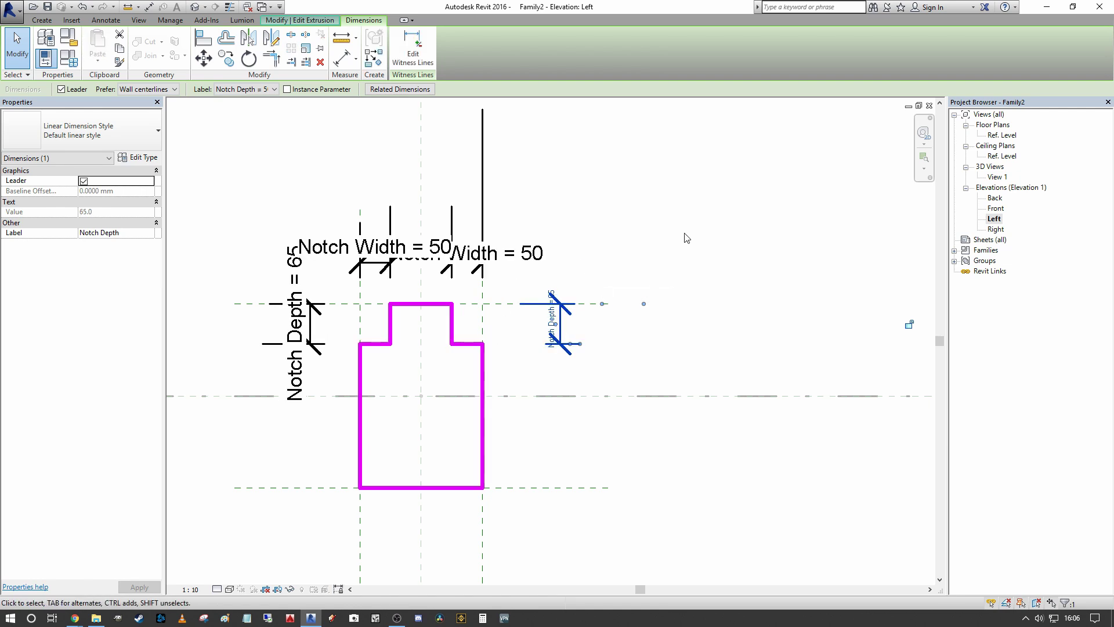
left_click(615, 235)
- Test the Notch Width parameter by setting it to 70 on the right notch's dimension, and restore it to 50
left_click(511, 258)
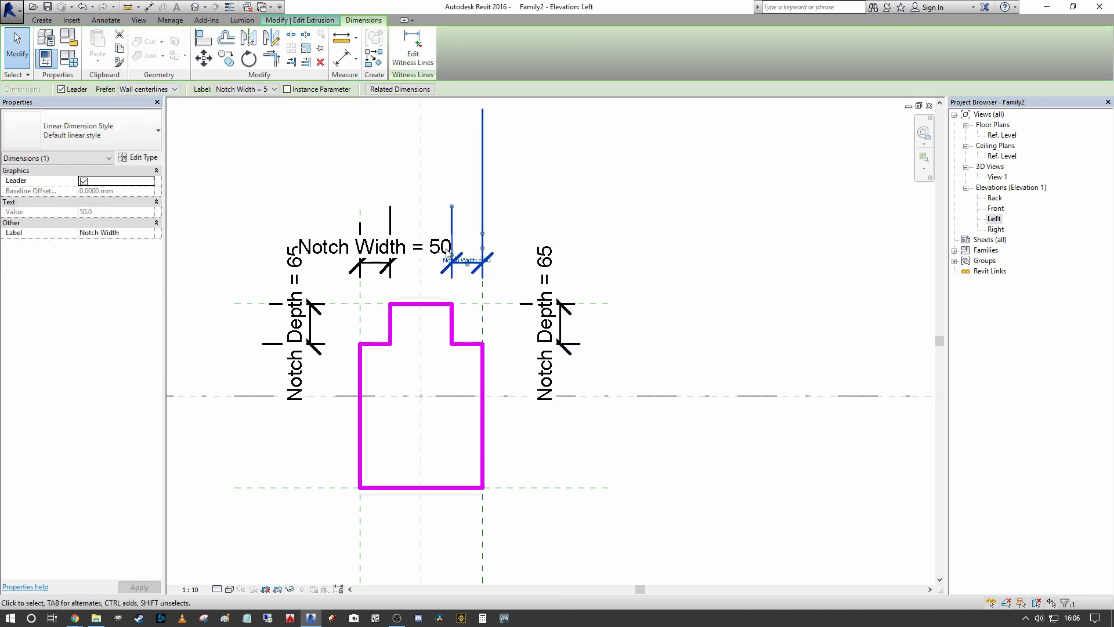
left_click(473, 260)
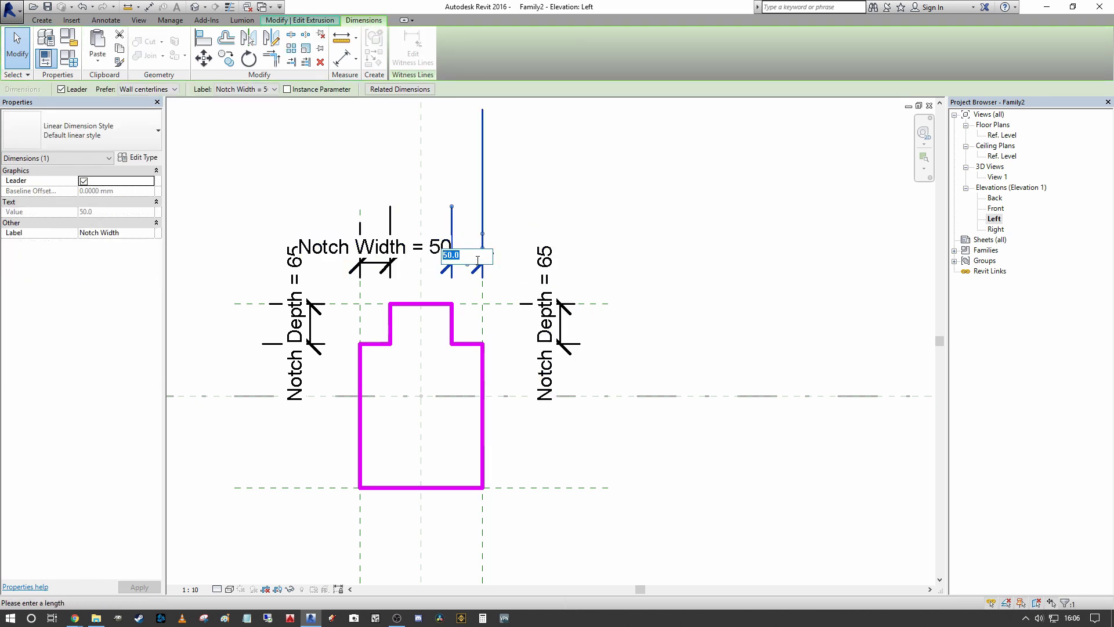
type("70")
key("Return")
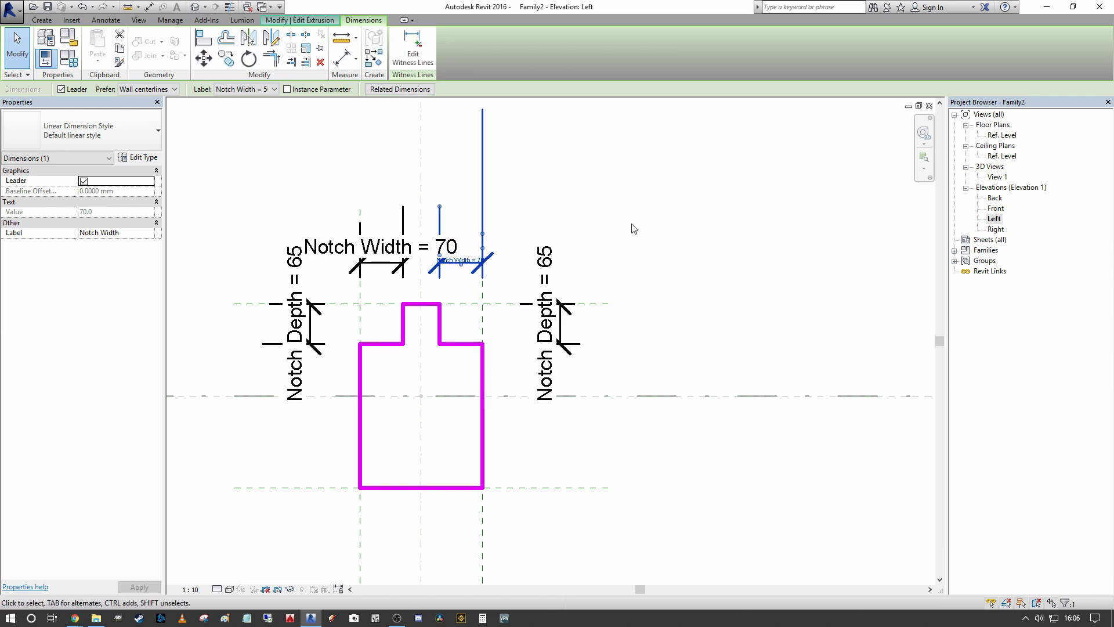
left_click(473, 260)
type("50")
key("Return")
- Set the Notch Depth parameter to 80 through the right notch's depth dimension
left_click(567, 306)
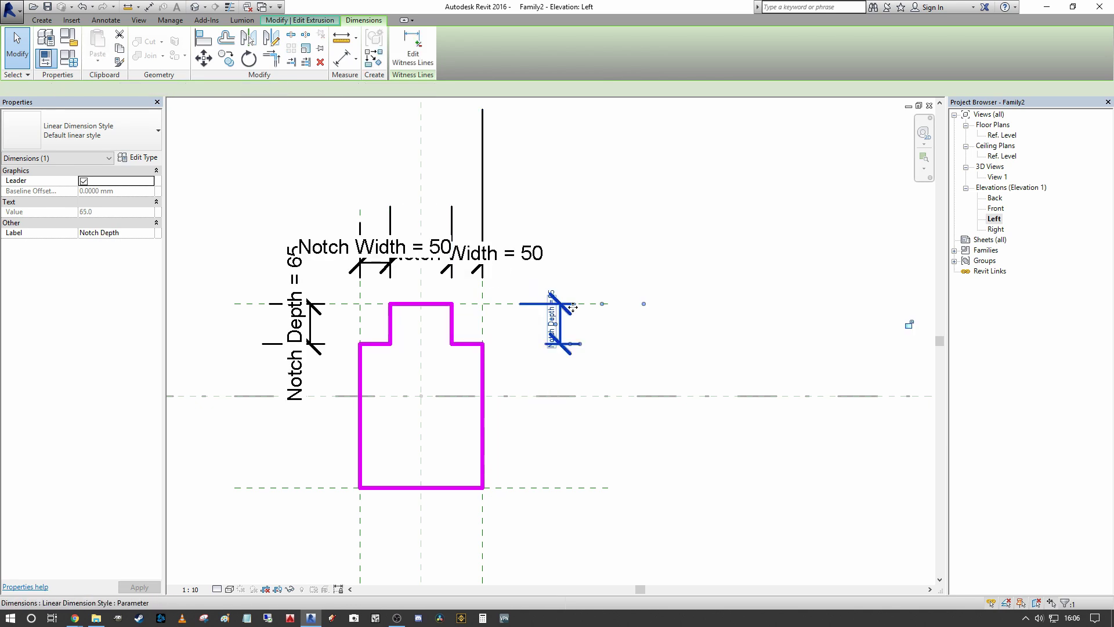
left_click(557, 319)
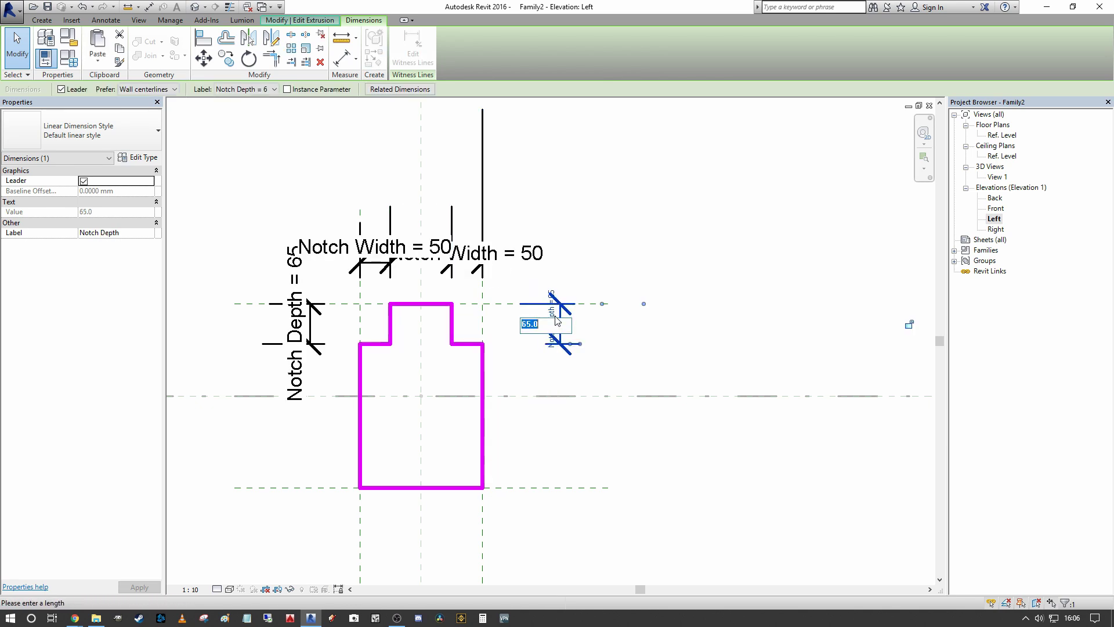
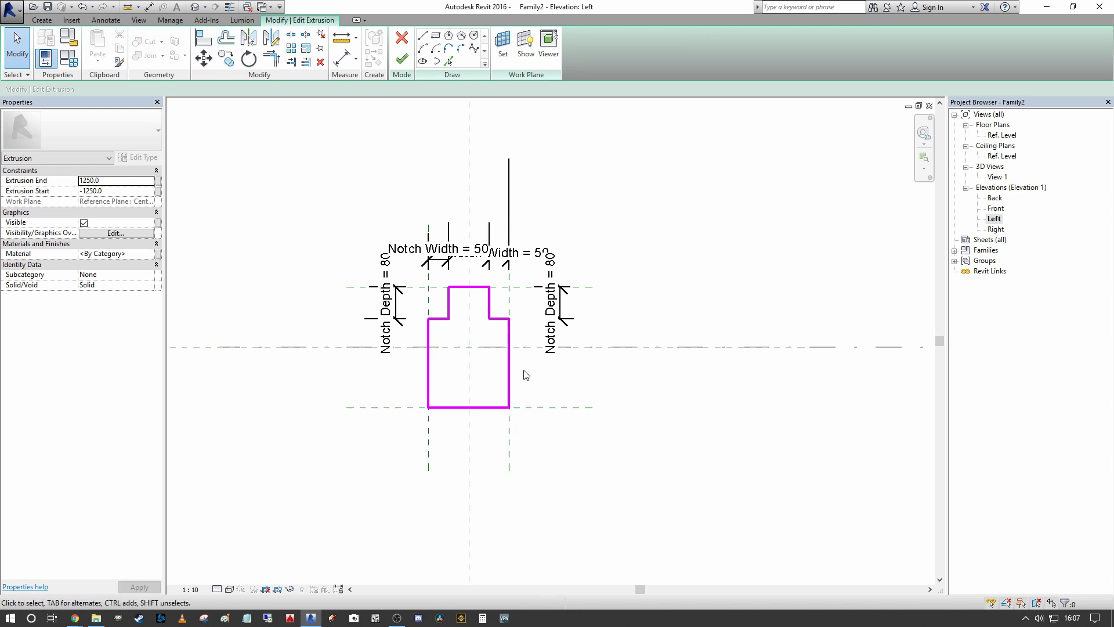
middle_click_drag(503, 387, 520, 379)
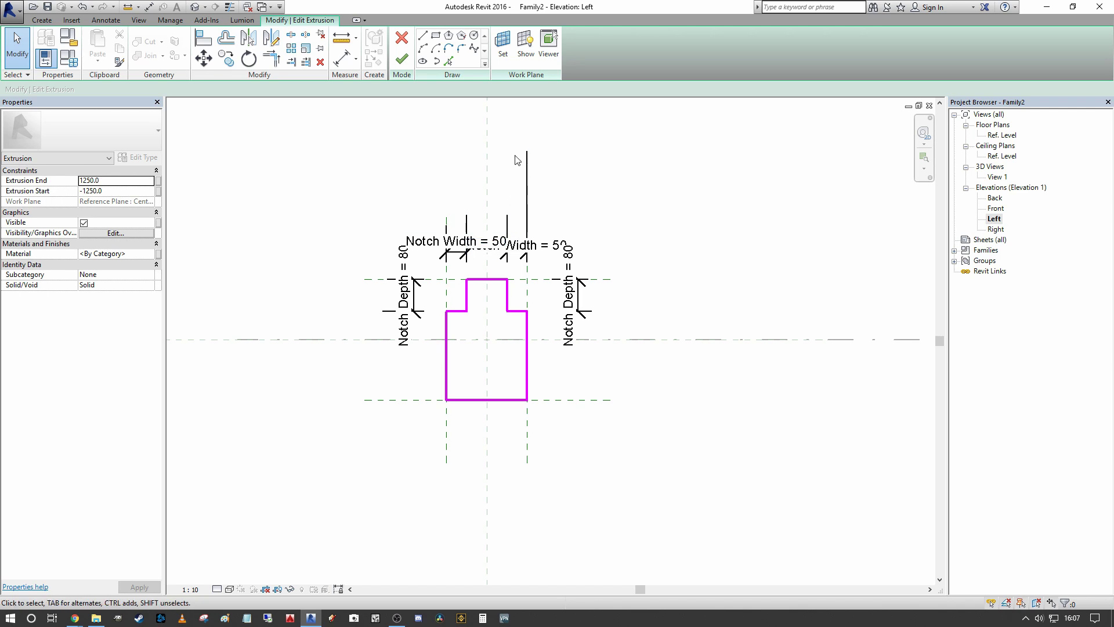
scroll(525, 307, "down", 2)
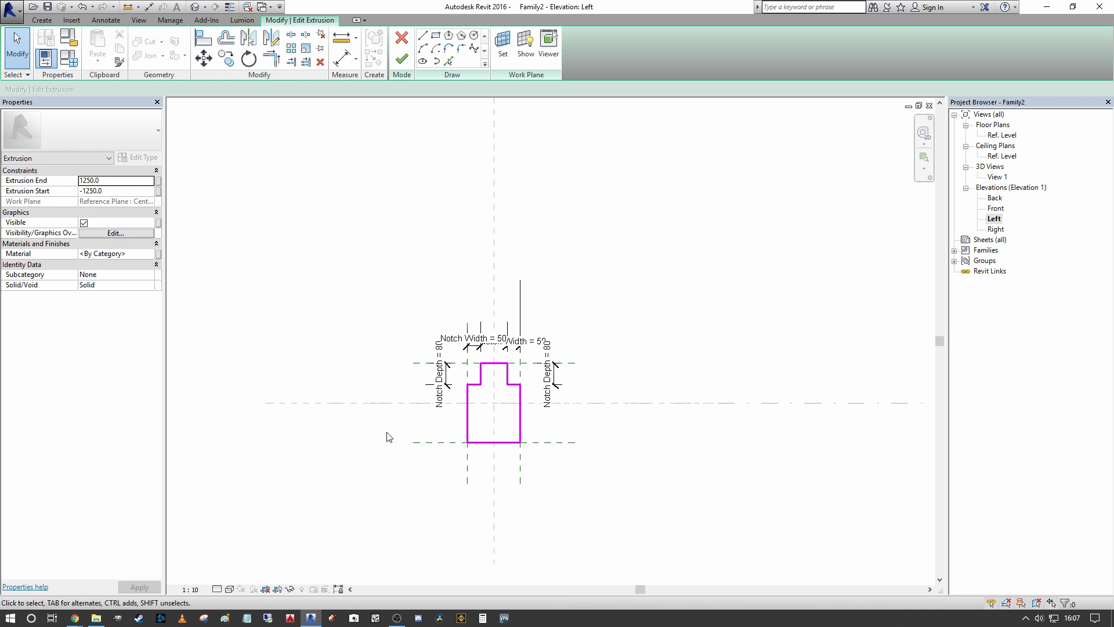
scroll(511, 209, "down", 1)
scroll(499, 441, "up", 1)
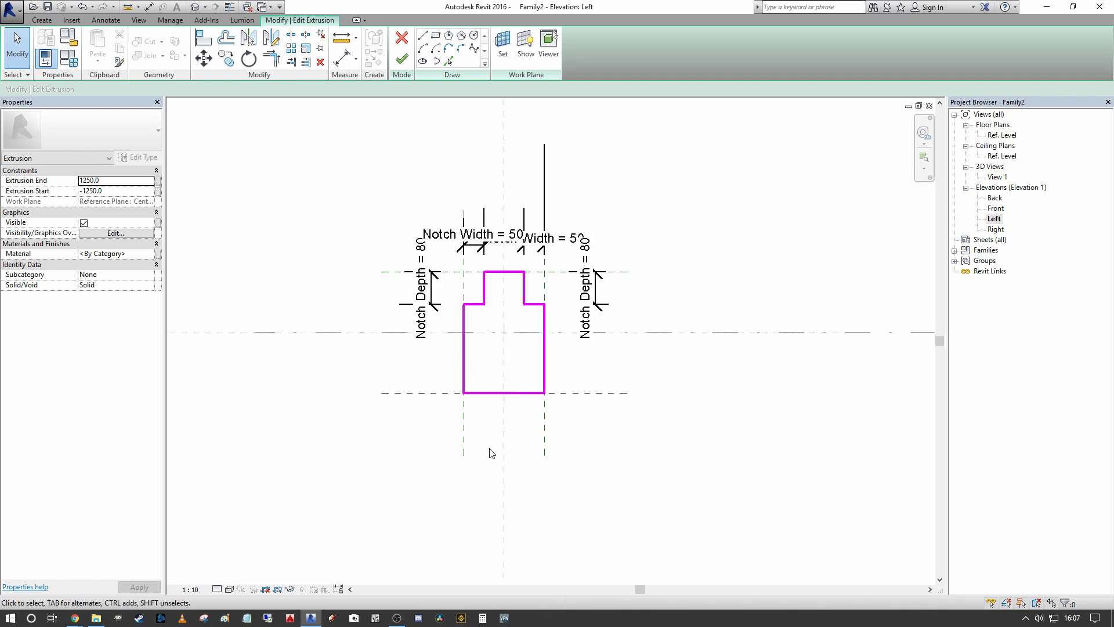
scroll(499, 397, "up", 1)
scroll(499, 396, "up", 2)
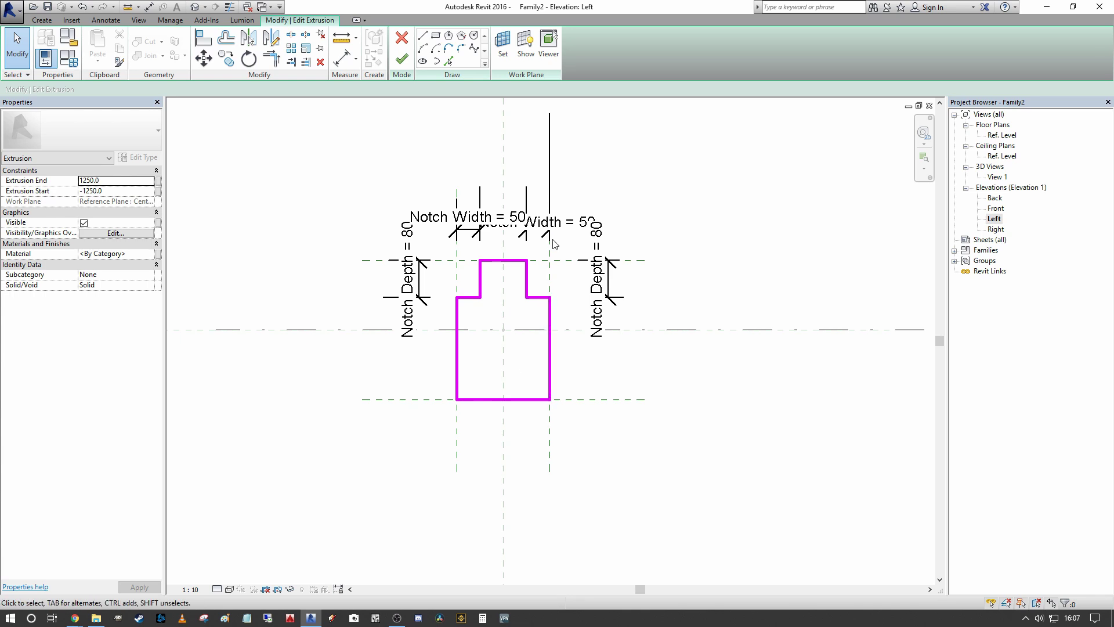
scroll(515, 390, "down", 2)
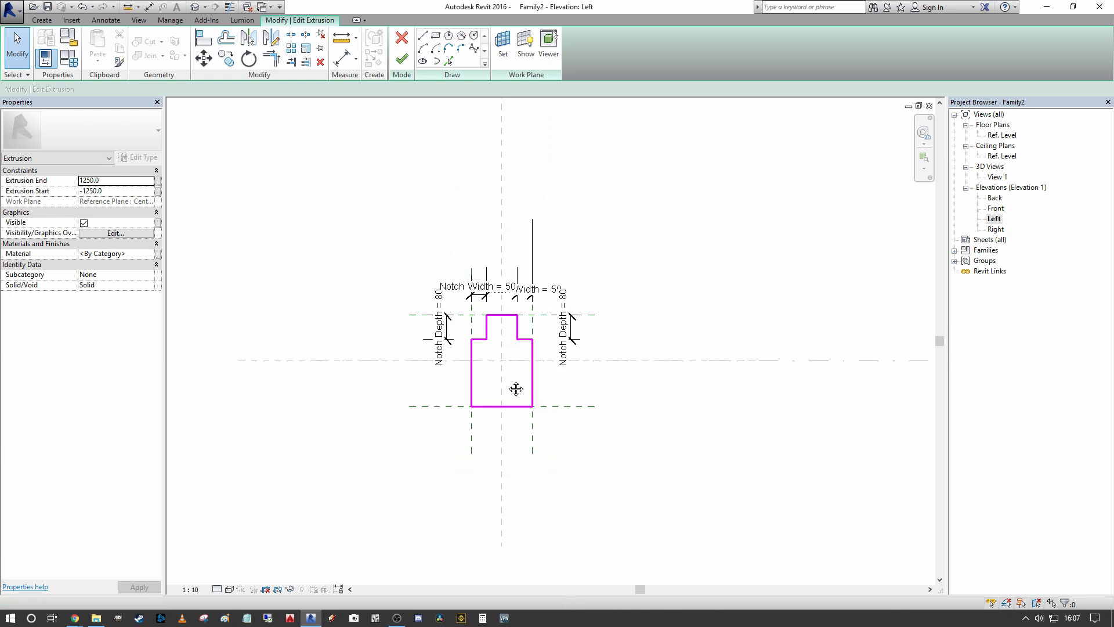
middle_click_drag(346, 299, 346, 388)
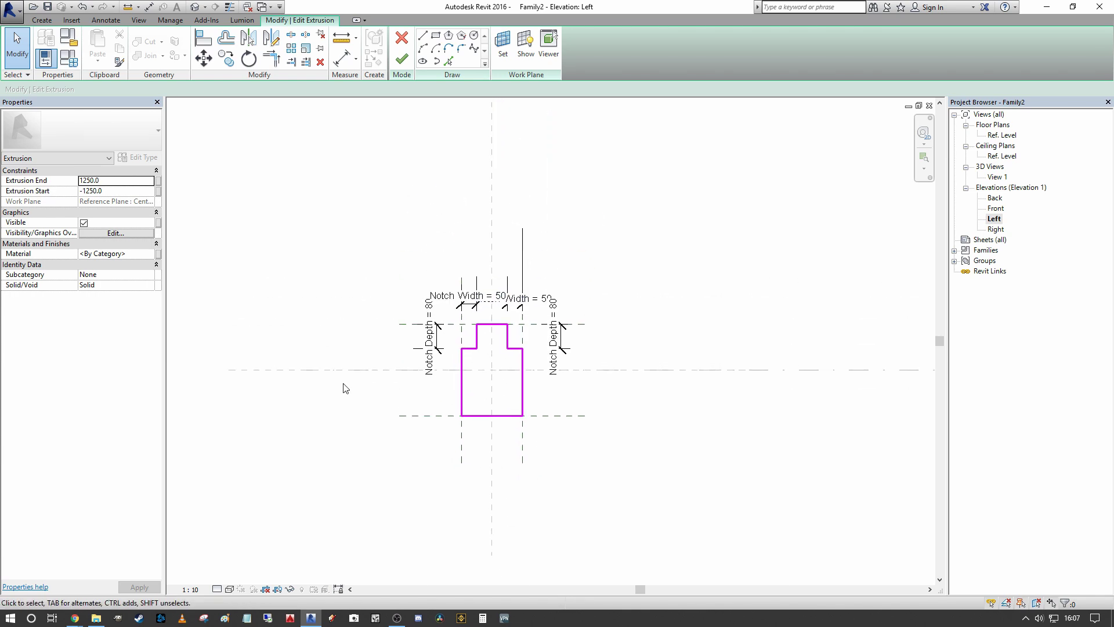
scroll(494, 387, "up", 2)
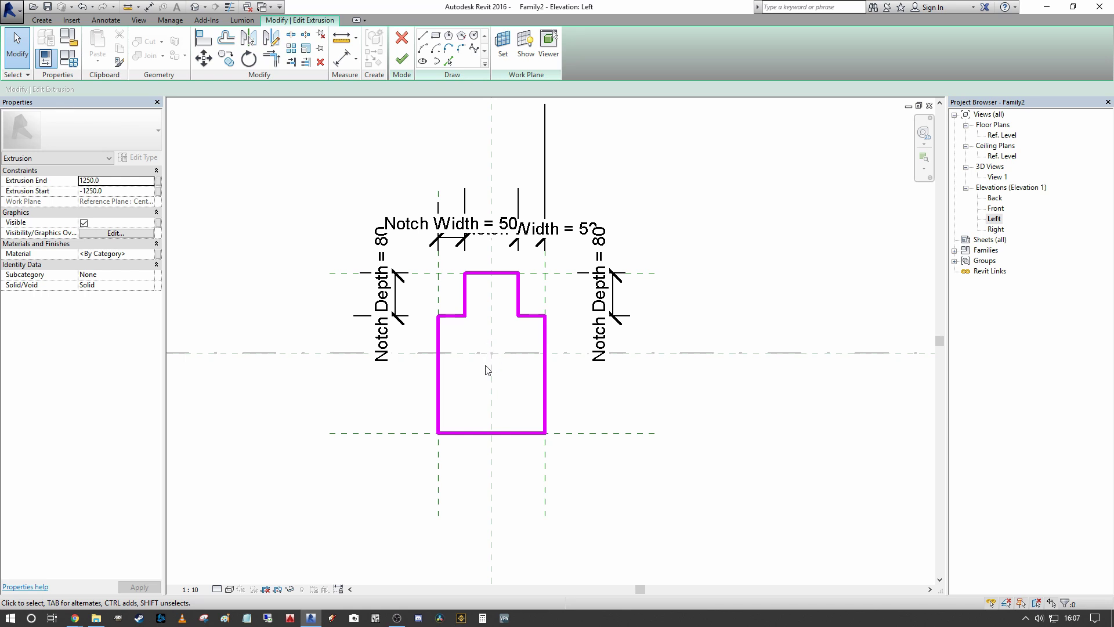
scroll(480, 369, "down", 2)
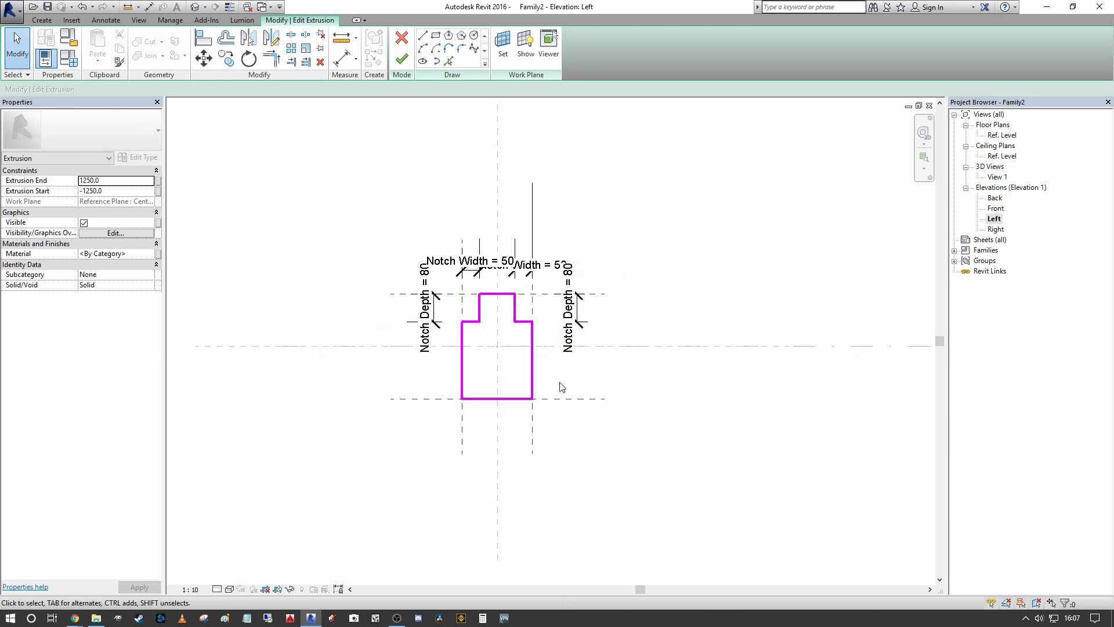
- Dimension the left, centre and right vertical reference planes in one string below the beam profile and constrain its segments equal
key("d")
key("i")
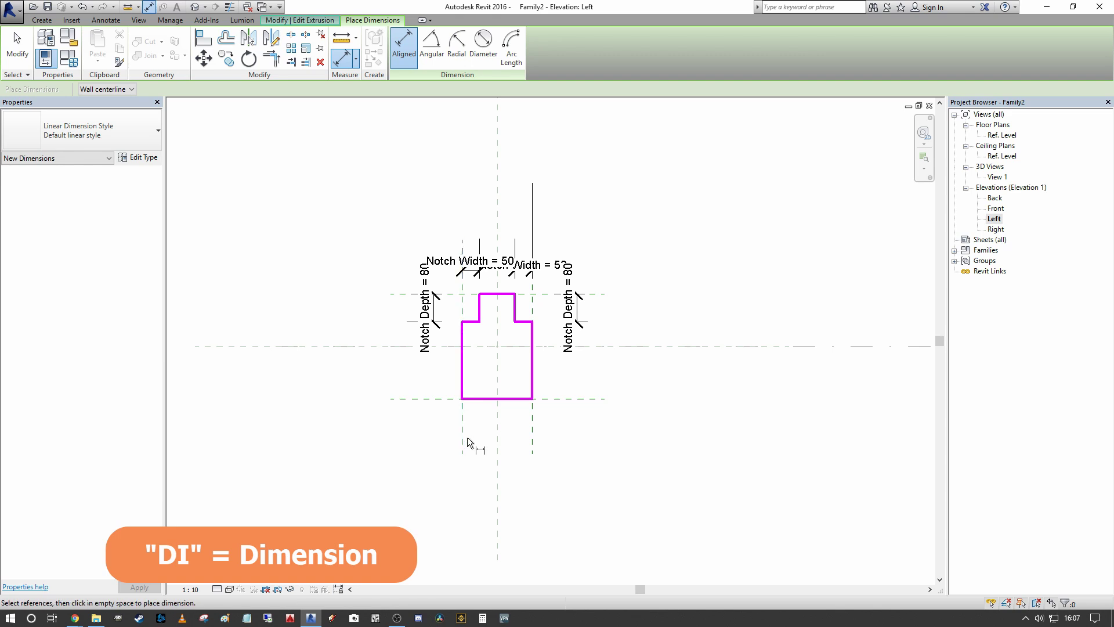
left_click(463, 433)
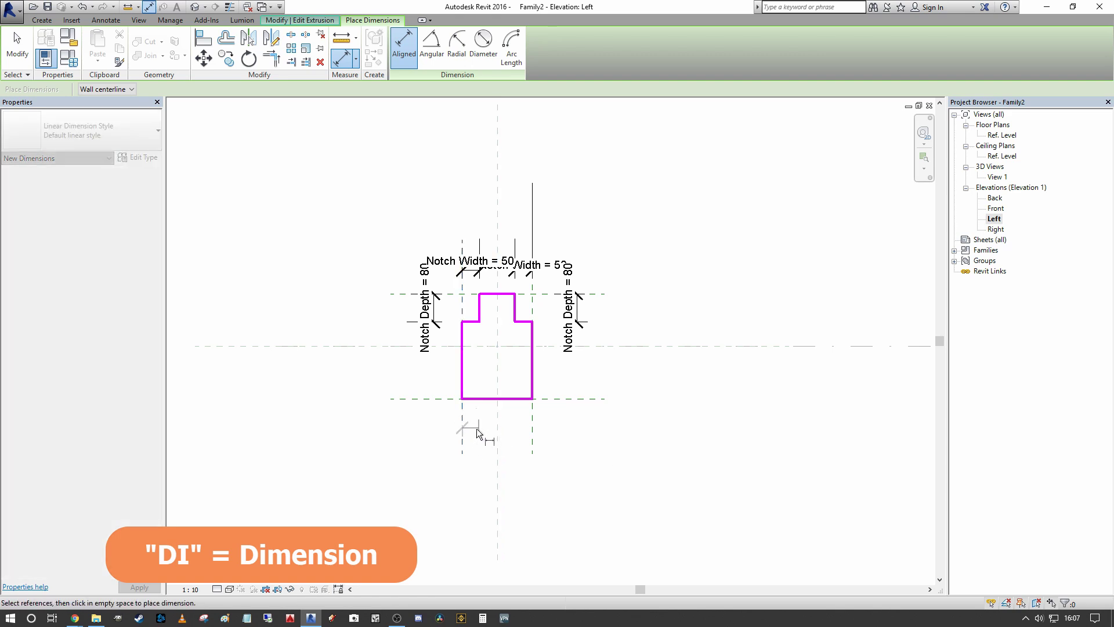
scroll(476, 432, "up", 2)
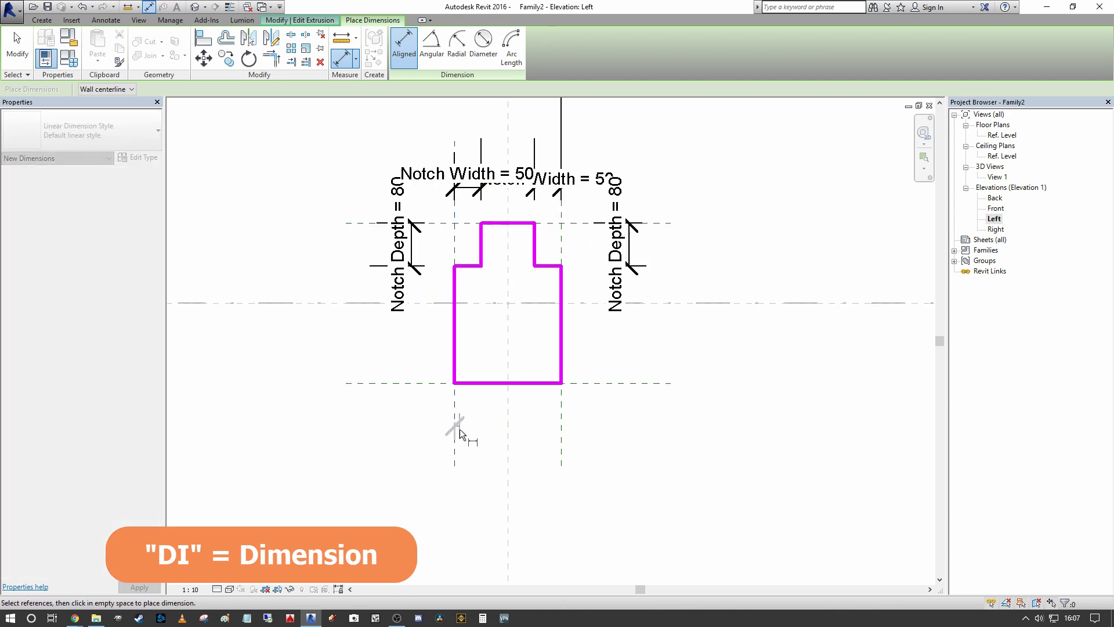
left_click(508, 425)
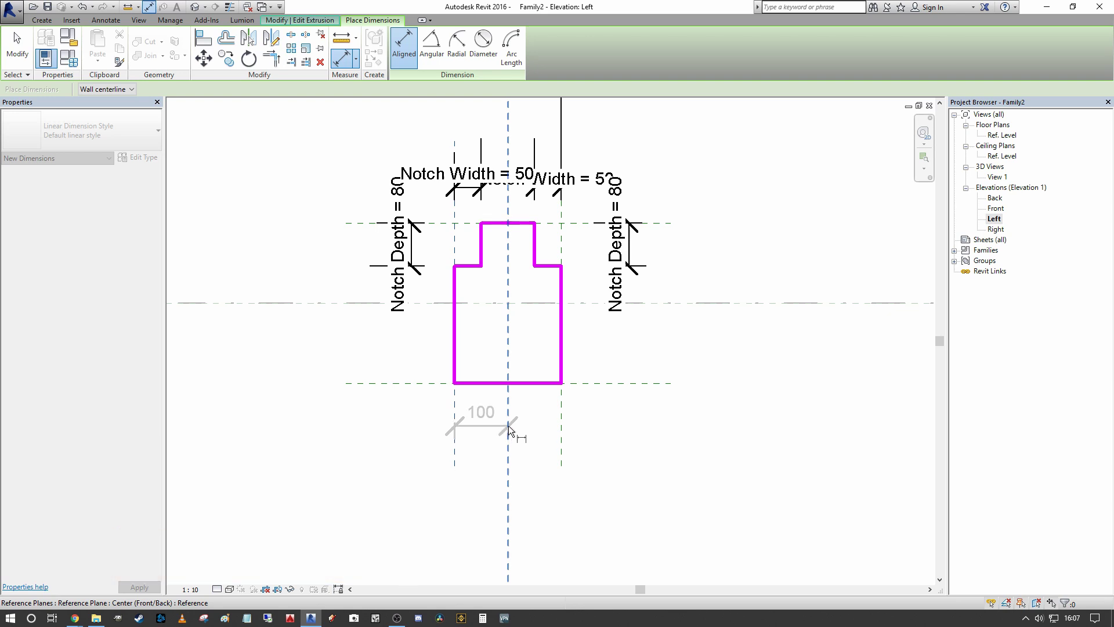
left_click(561, 422)
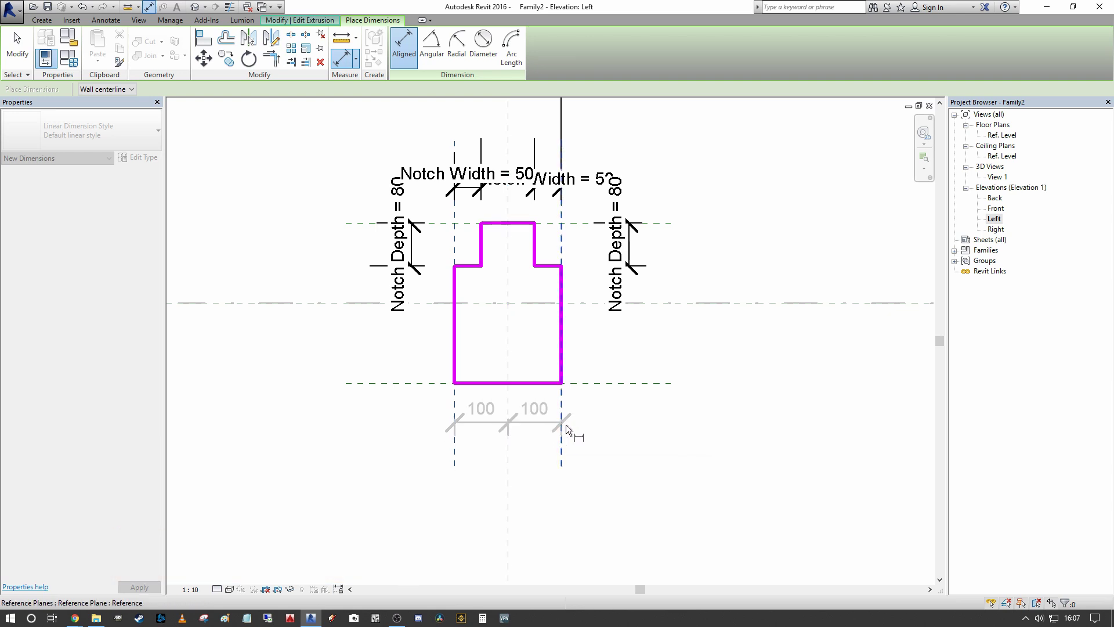
left_click(615, 425)
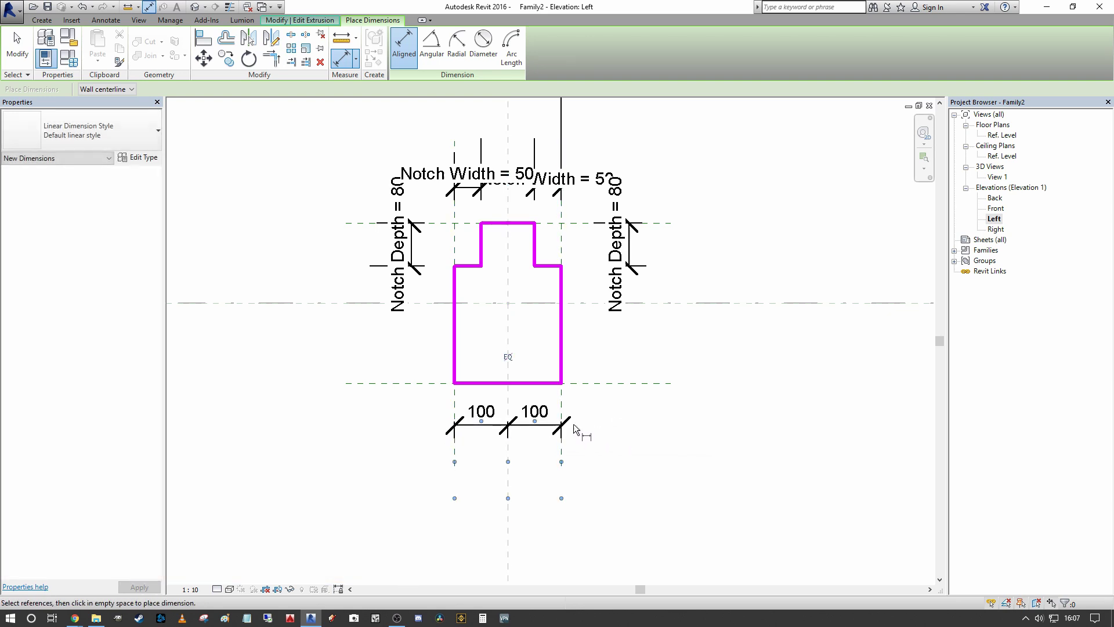
left_click(507, 358)
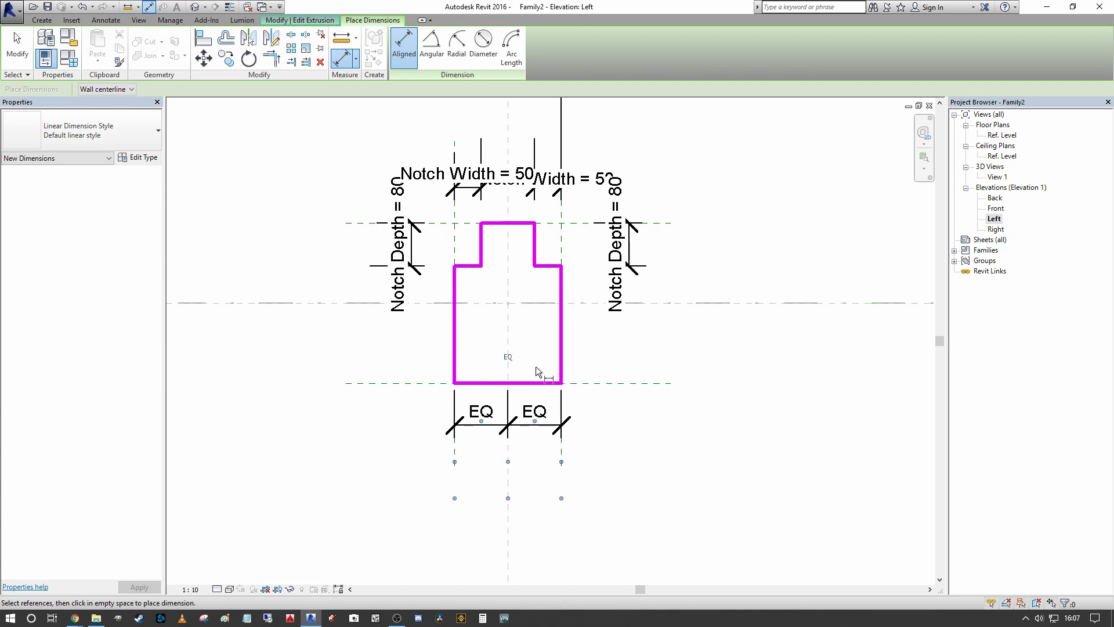
- Dimension the top, centre and bottom horizontal reference planes in one string beside the left notch and constrain its segments equal
scroll(510, 356, "down", 2)
middle_click_drag(532, 372, 545, 381)
scroll(545, 377, "up", 2)
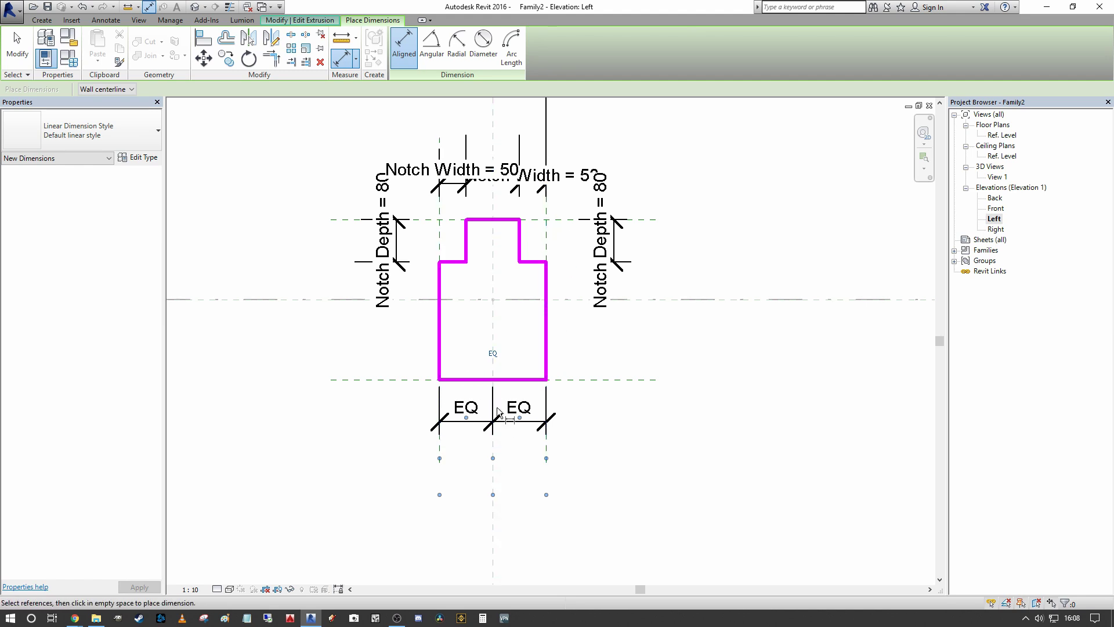
scroll(503, 315, "down", 2)
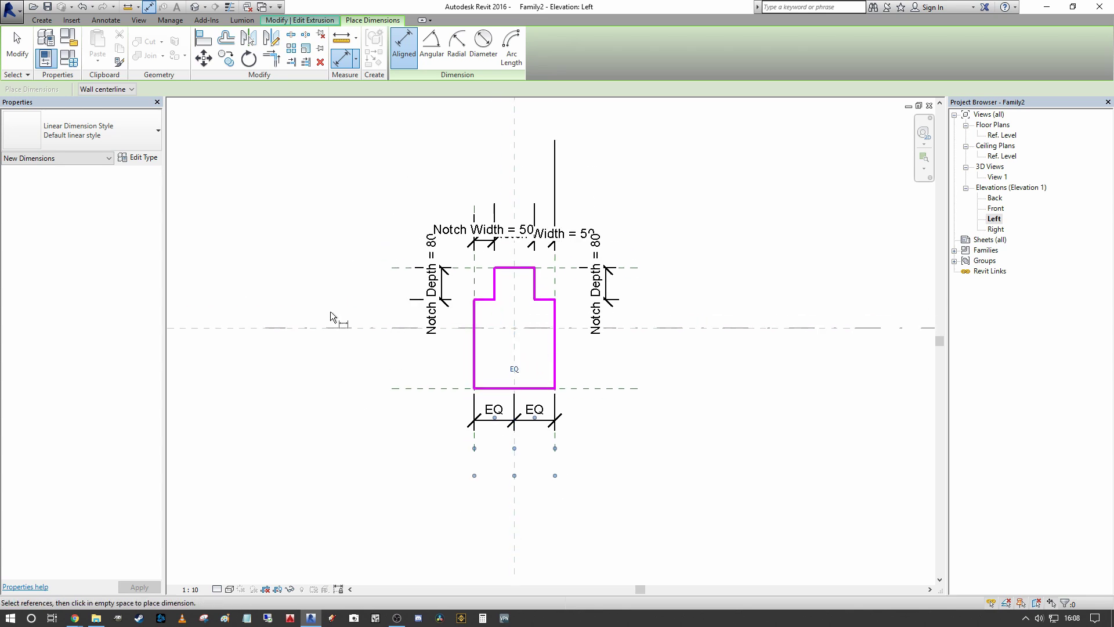
left_click(227, 329)
middle_click_drag(414, 270, 491, 246)
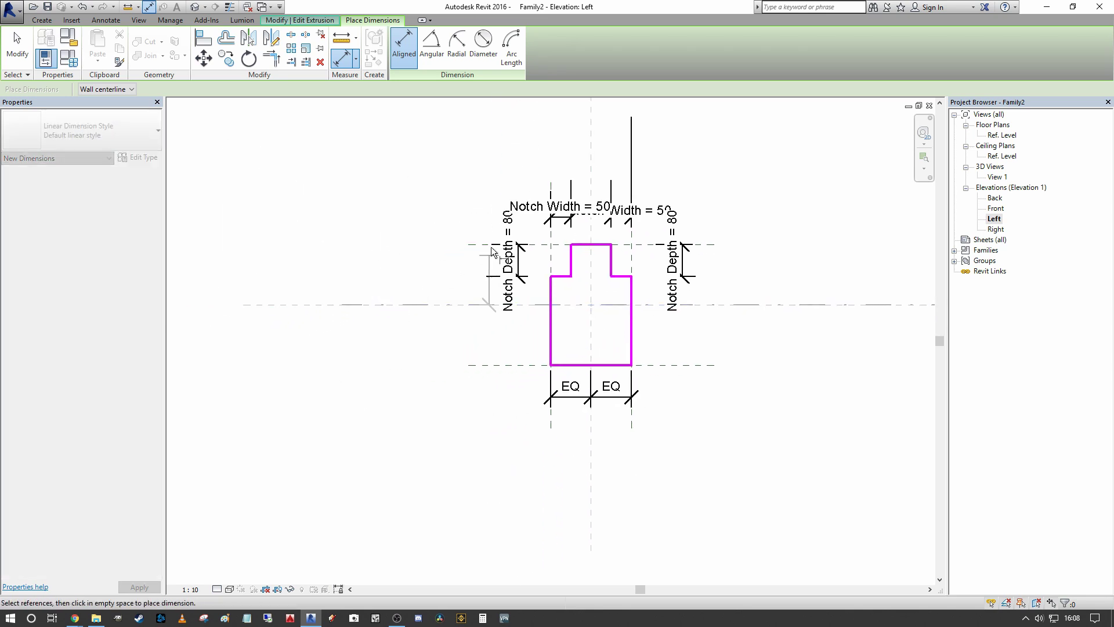
left_click(489, 241)
left_click(489, 366)
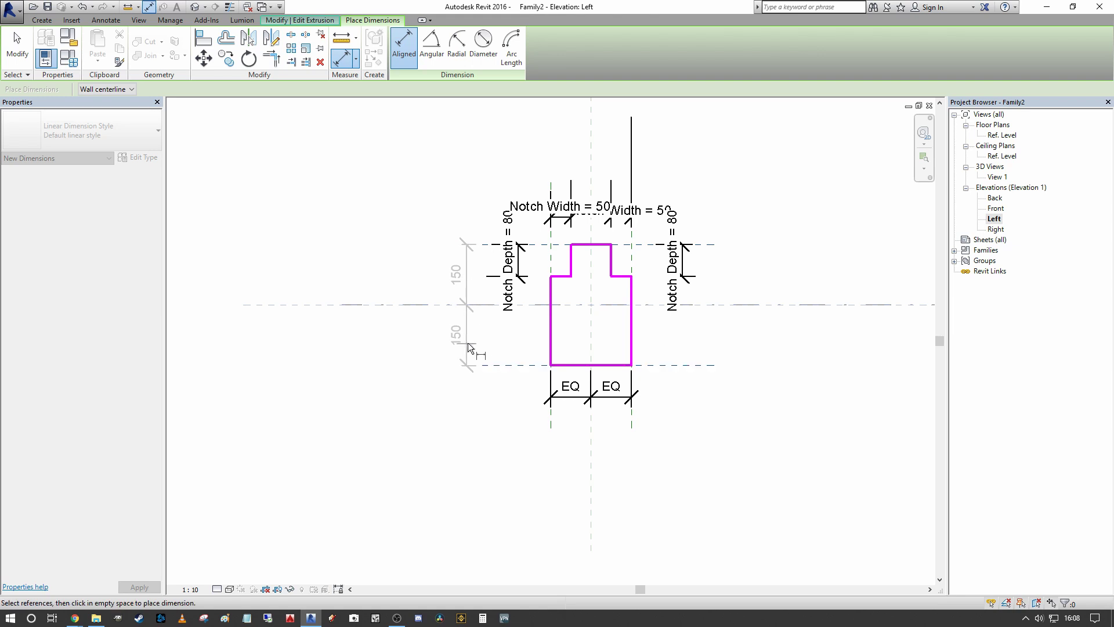
left_click(466, 342)
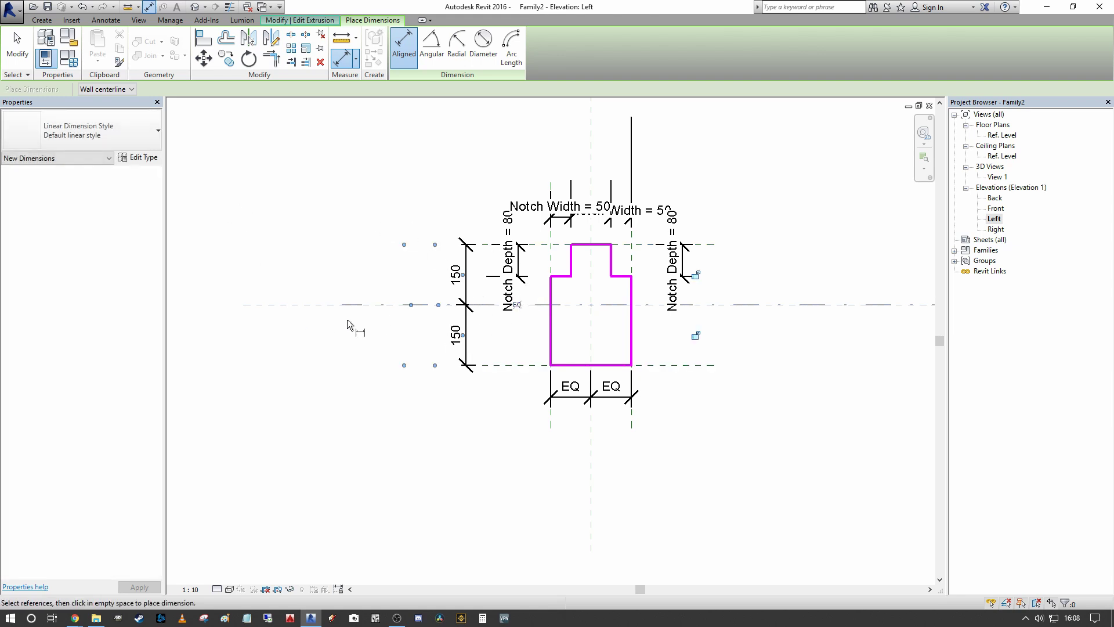
scroll(505, 305, "up", 2)
left_click(525, 307)
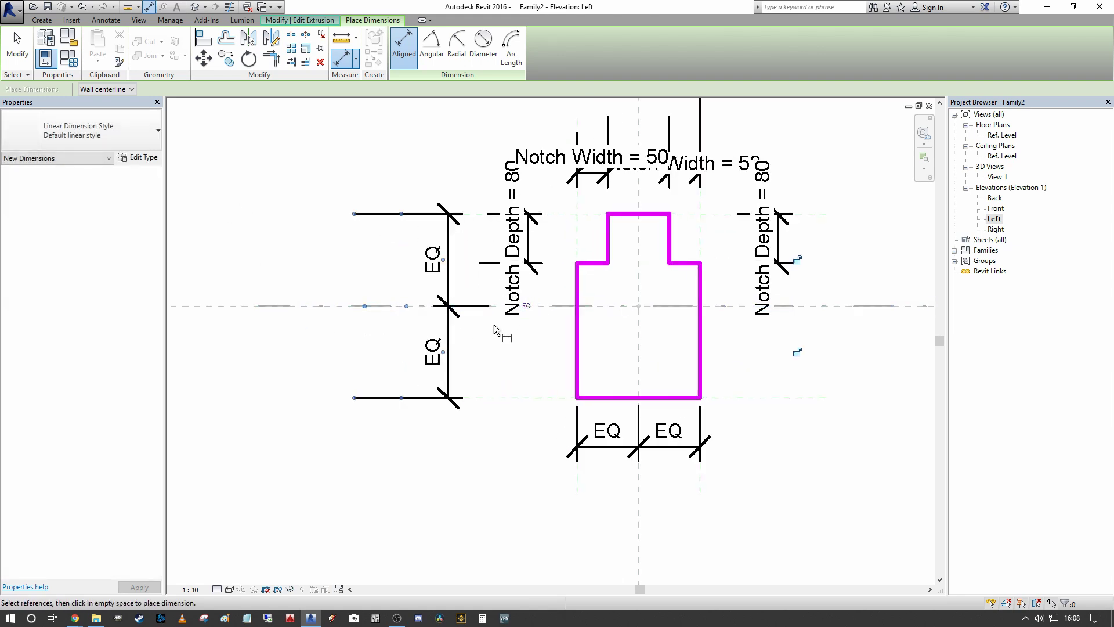
- Add an overall height dimension between the top and bottom reference planes, outside the vertical equality dimension
scroll(458, 302, "down", 2)
middle_click_drag(458, 323, 442, 372)
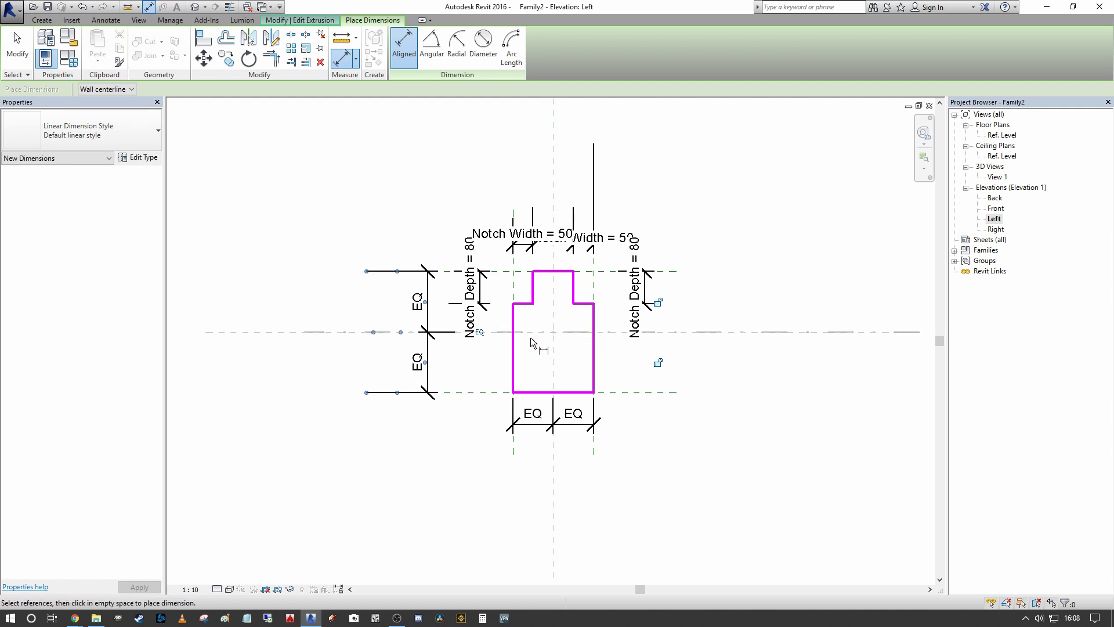
scroll(544, 283, "down", 2)
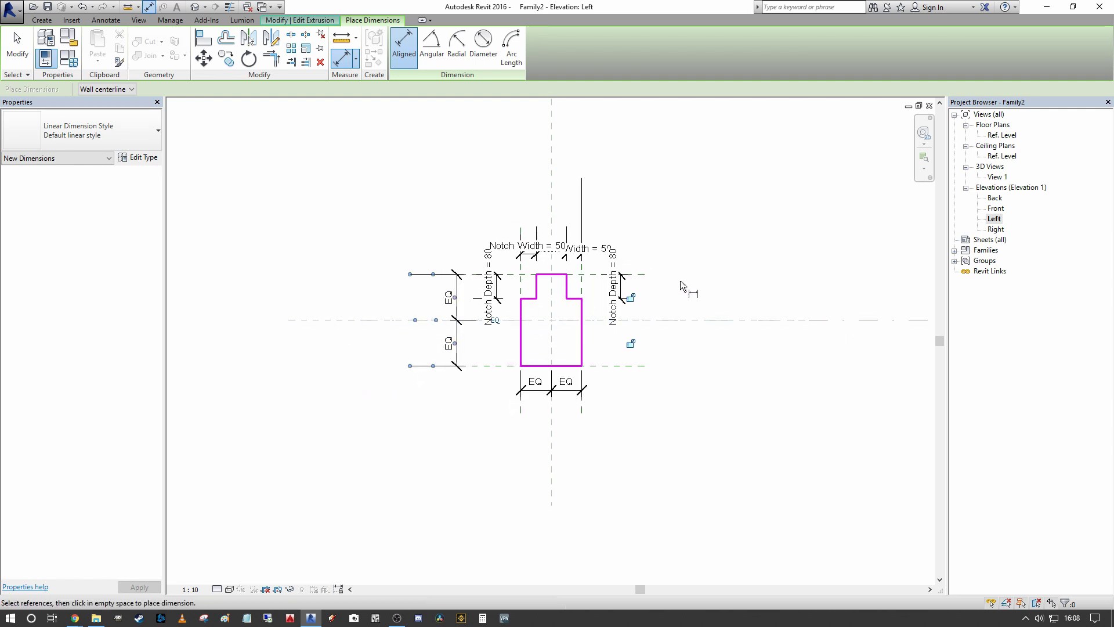
middle_click_drag(528, 423, 478, 362)
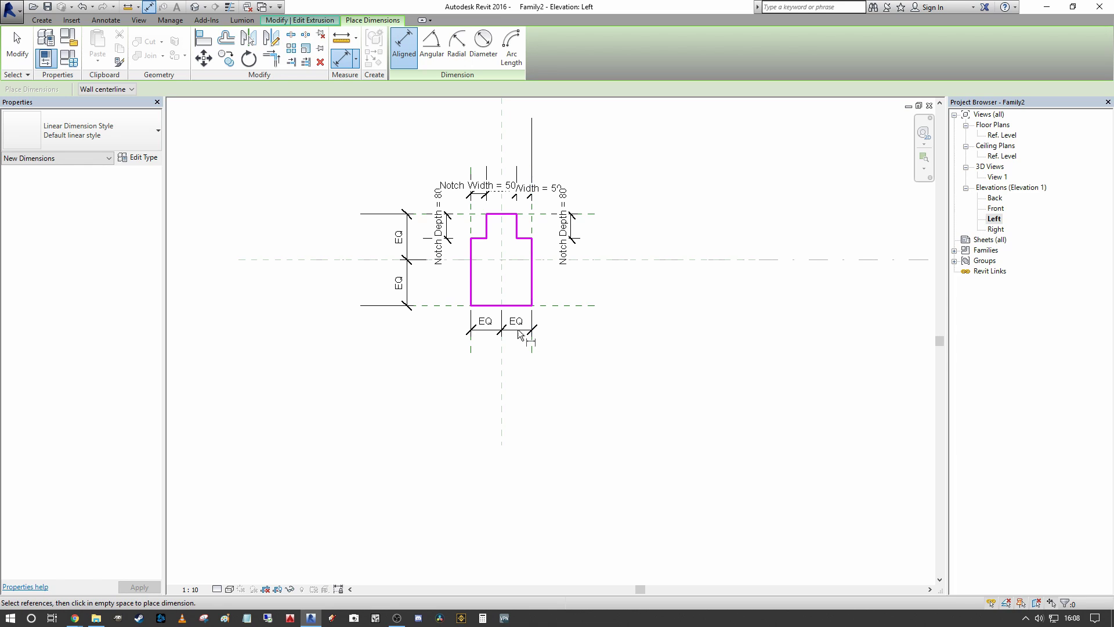
scroll(492, 352, "up", 2)
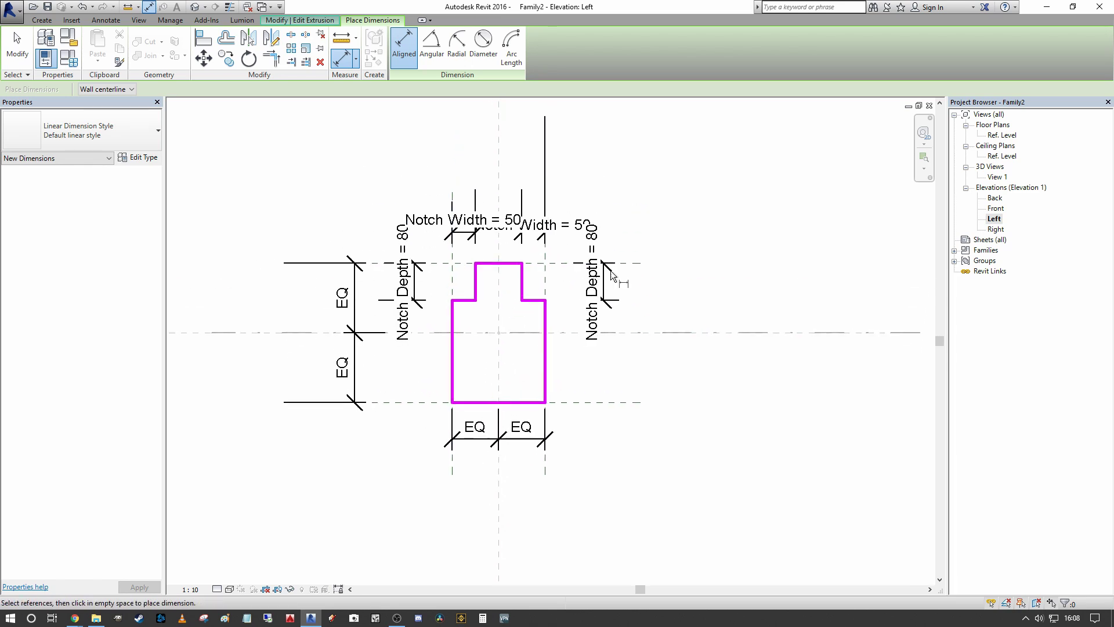
middle_click_drag(548, 279, 567, 311)
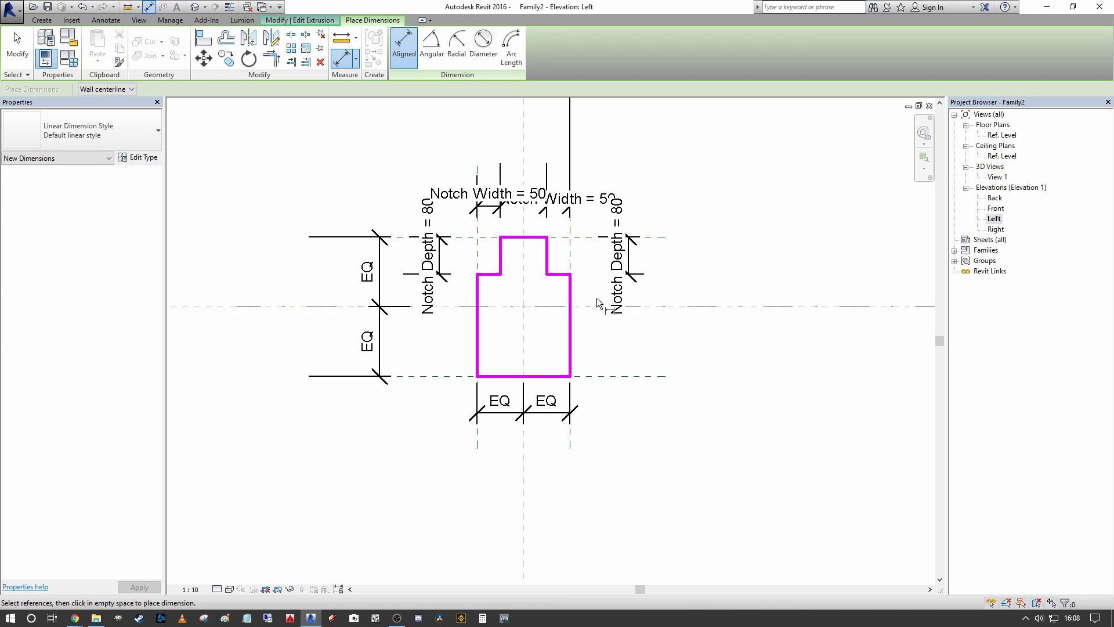
scroll(596, 298, "down", 2)
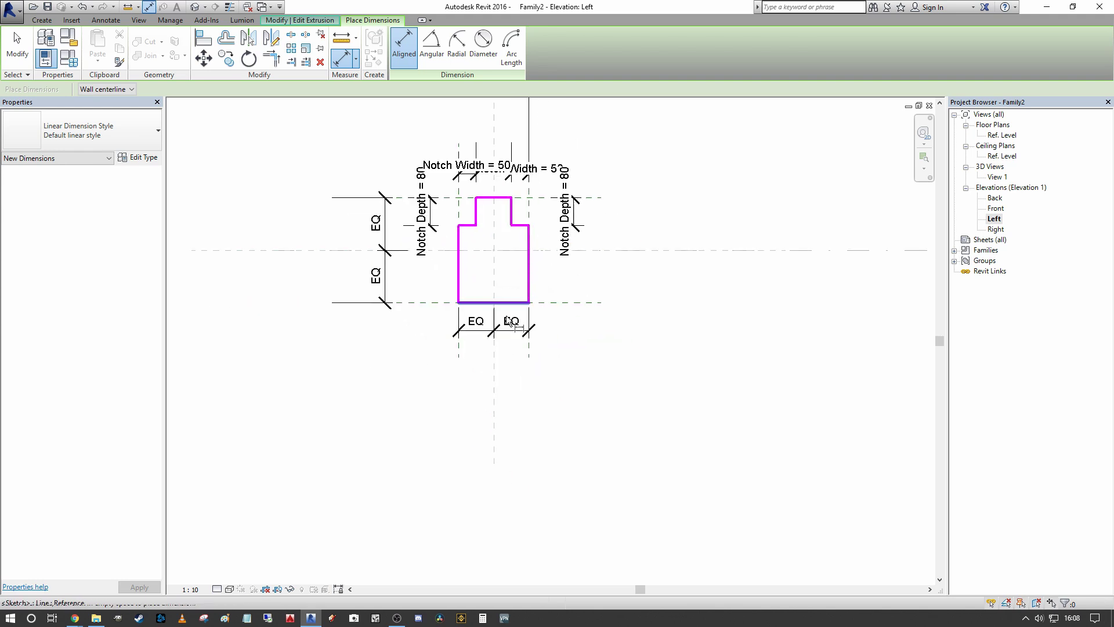
left_click(596, 198)
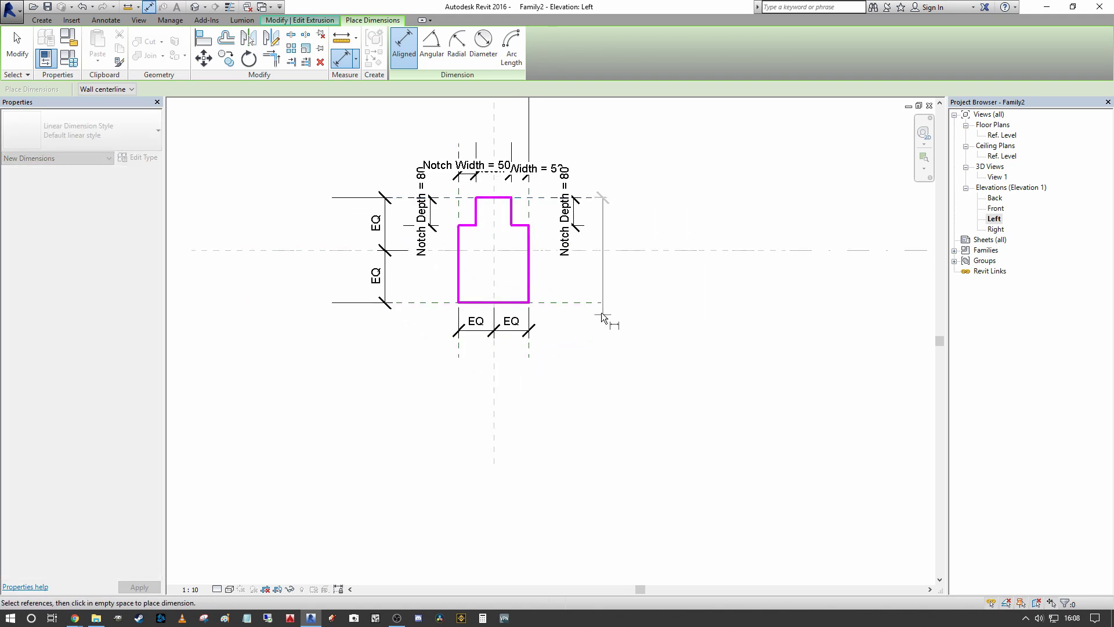
left_click(586, 303)
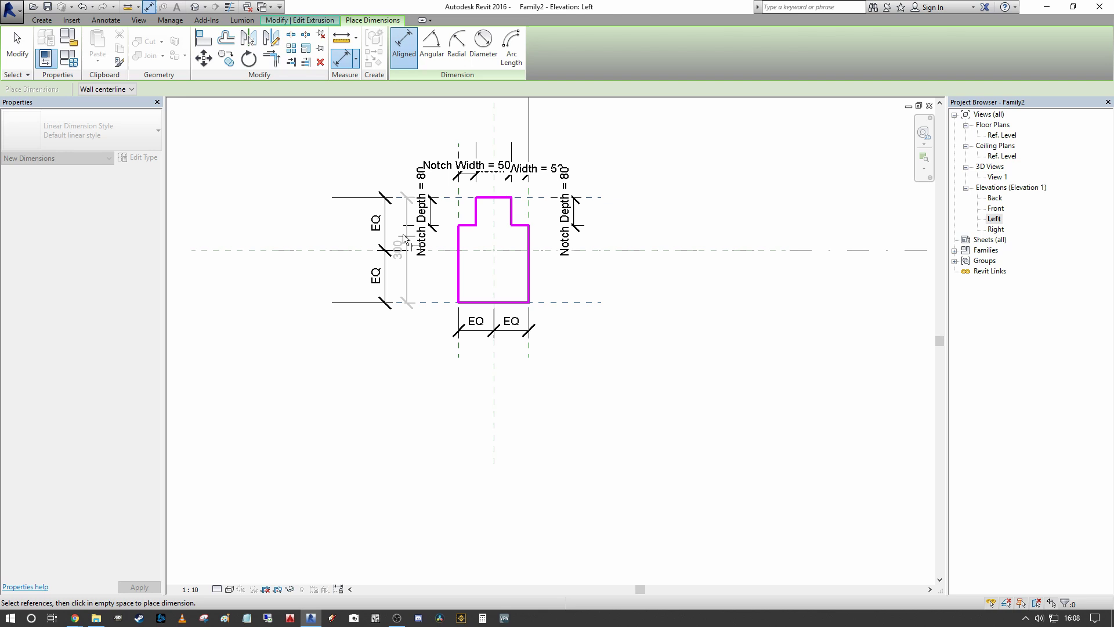
left_click(345, 225)
- Add an overall width dimension between the outer vertical reference planes, below the horizontal equality dimension, and finish dimensioning
middle_click_drag(281, 217, 292, 245)
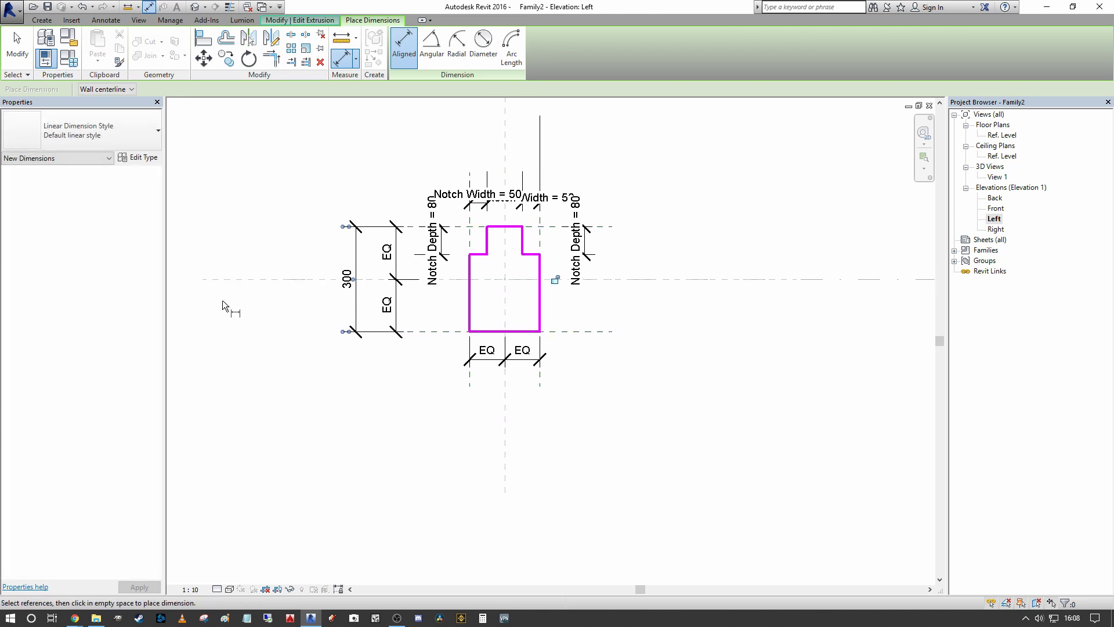
left_click(467, 381)
left_click(538, 381)
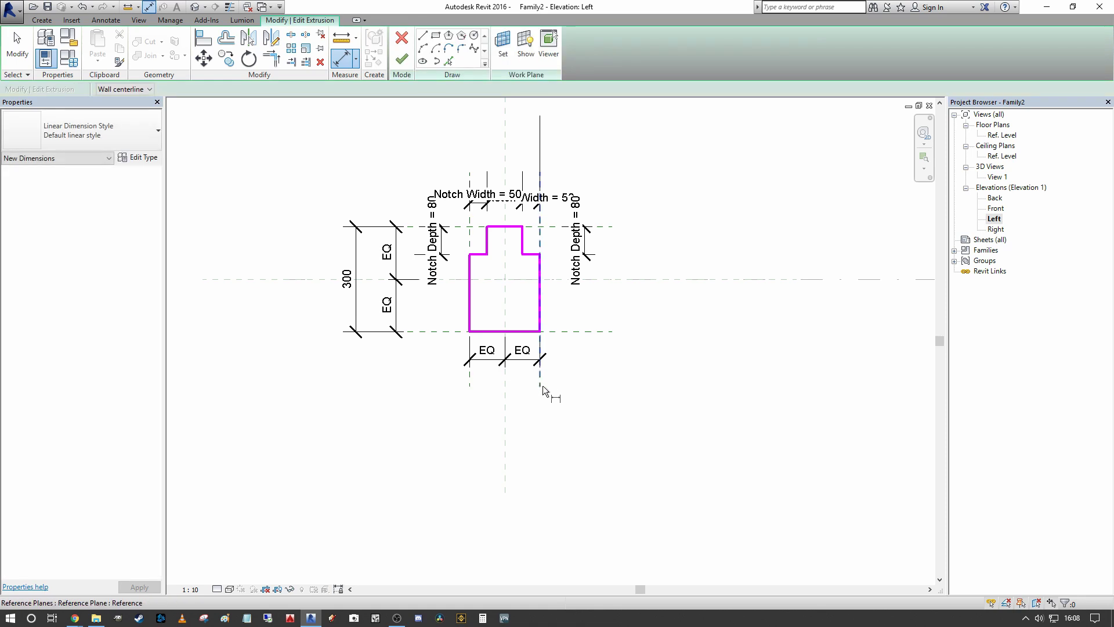
left_click(496, 398)
key("Escape")
key("Escape")
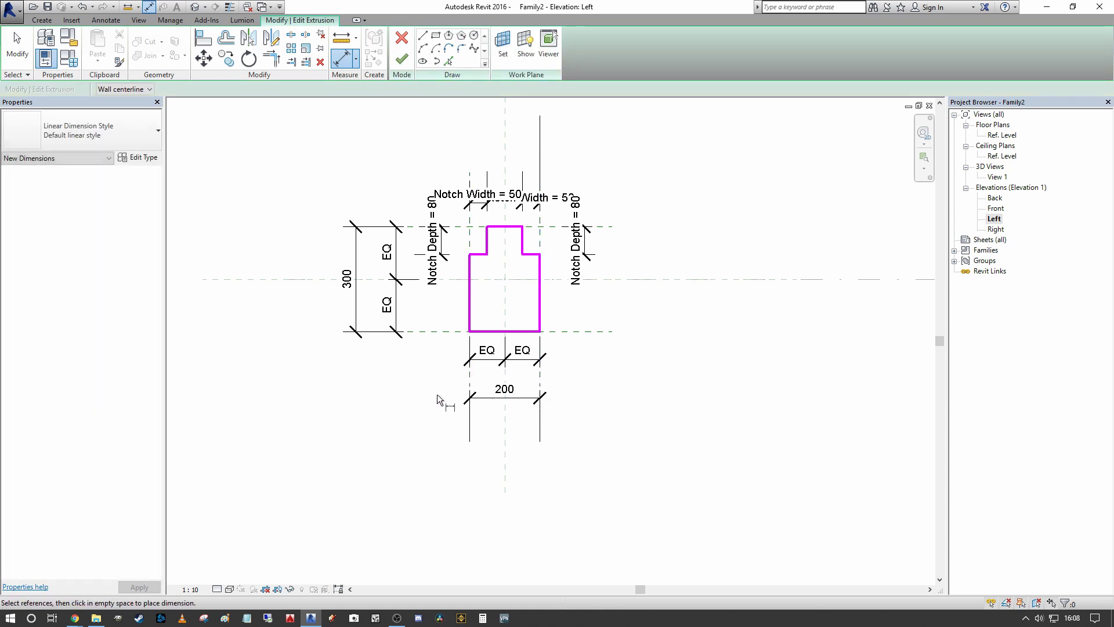
- Label the overall height dimension of the profile with a new type family parameter named Beam Depth
middle_click_drag(438, 385, 453, 388)
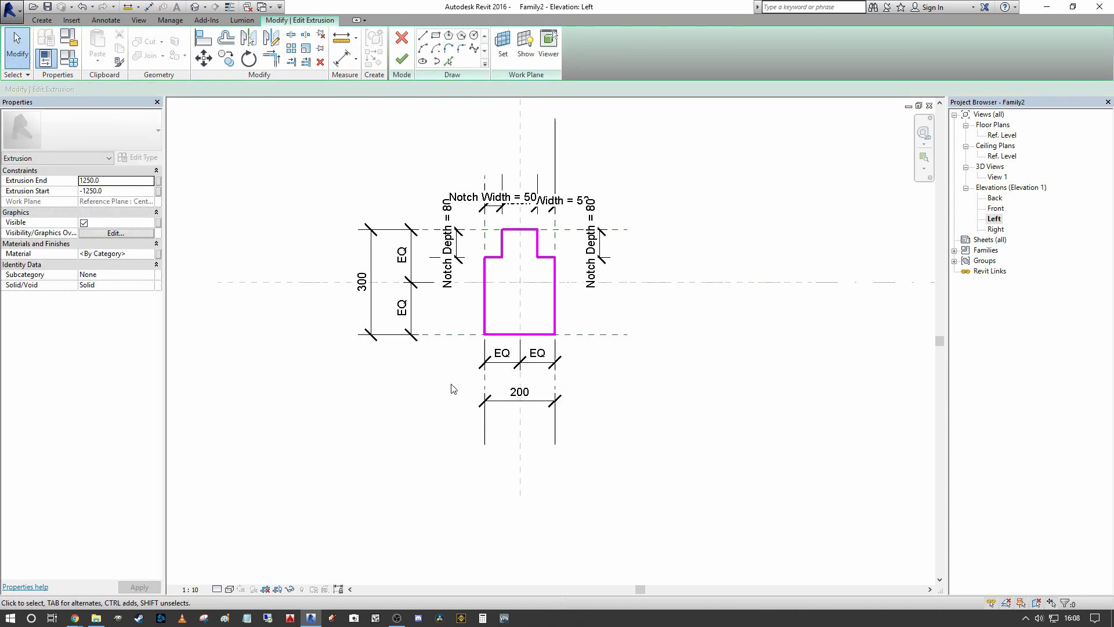
left_click(372, 304)
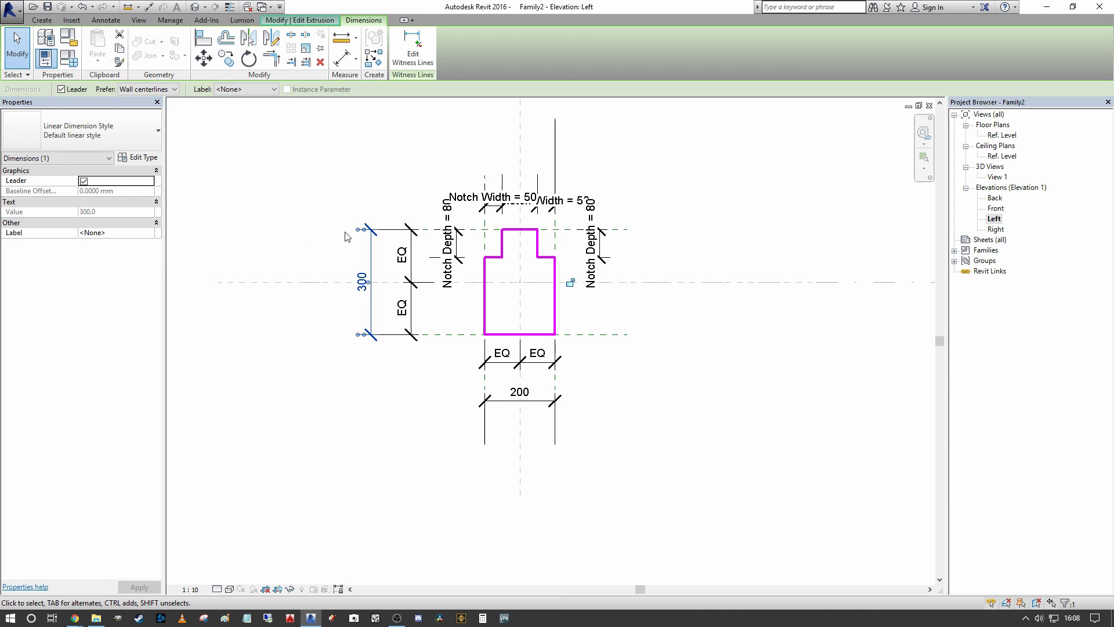
left_click(256, 90)
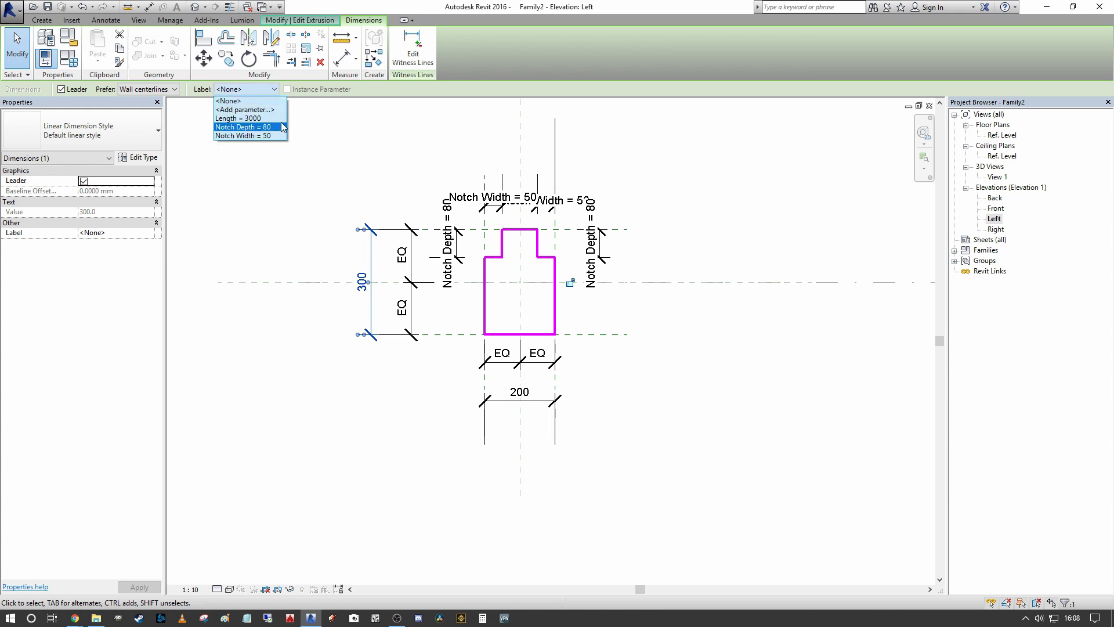
left_click(260, 110)
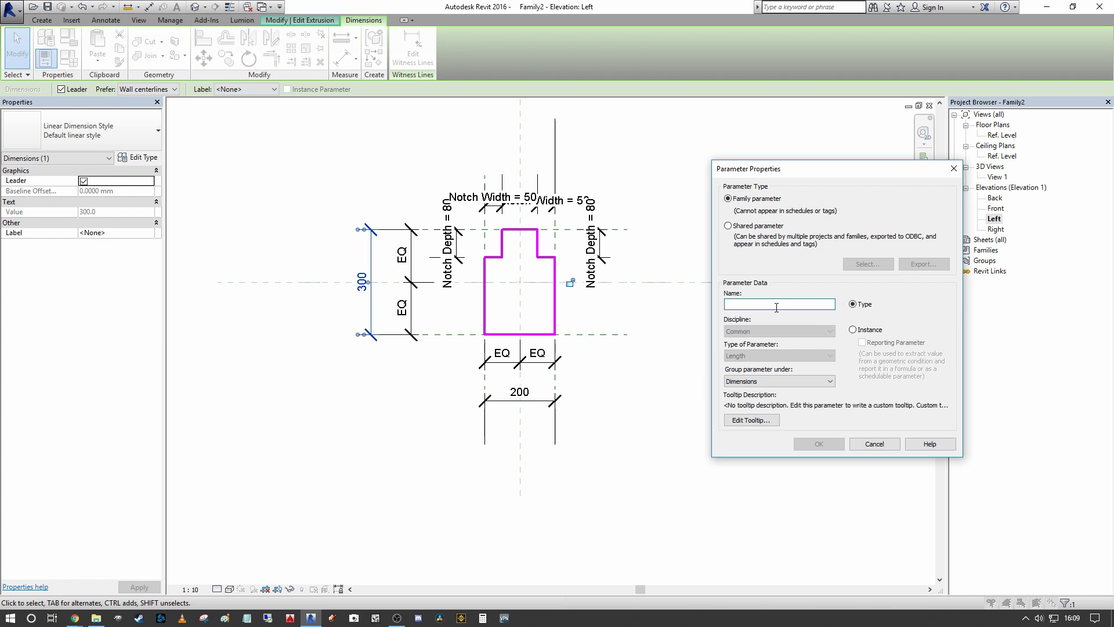
type("Beam Hi")
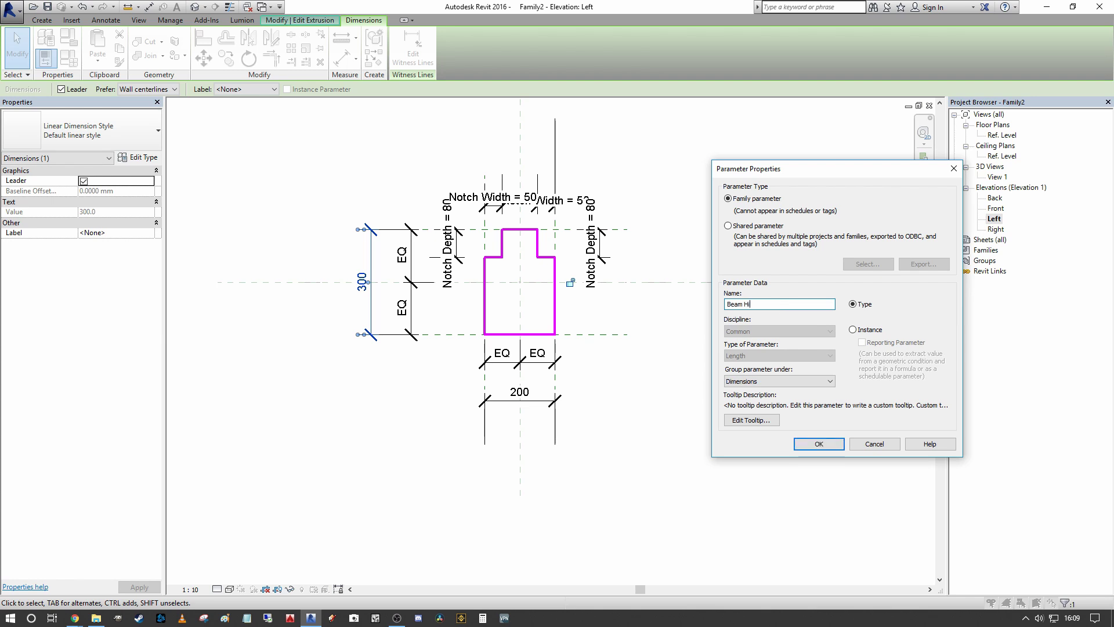
key("BackSpace")
type("Depth")
left_click(820, 443)
left_click(617, 428)
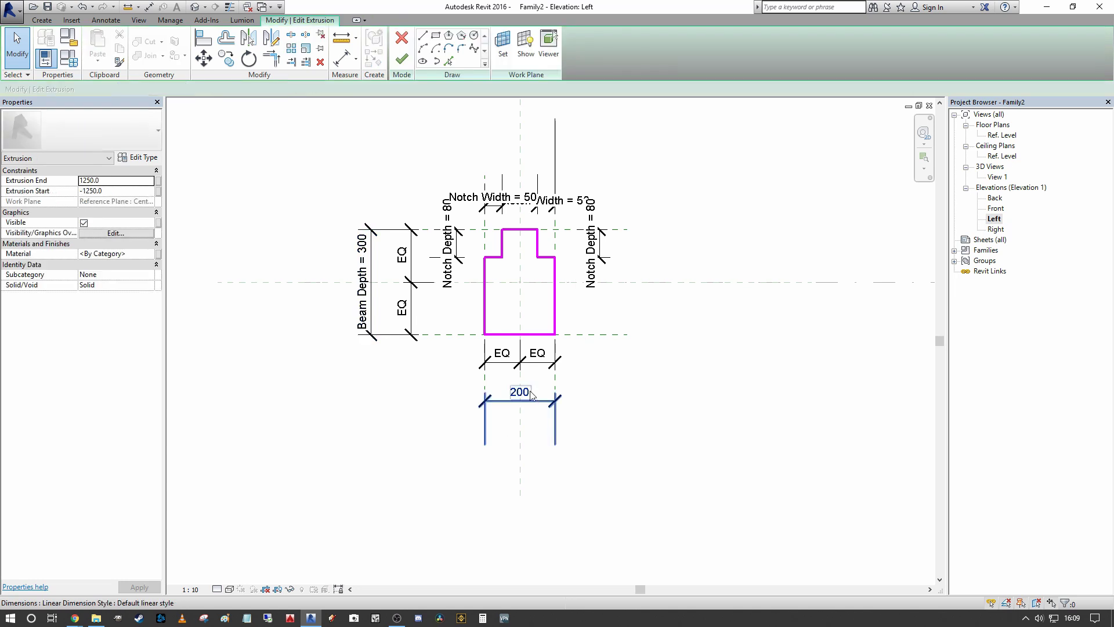
- Label the overall width dimension below the profile with a new type family parameter named Beam Width
left_click(530, 404)
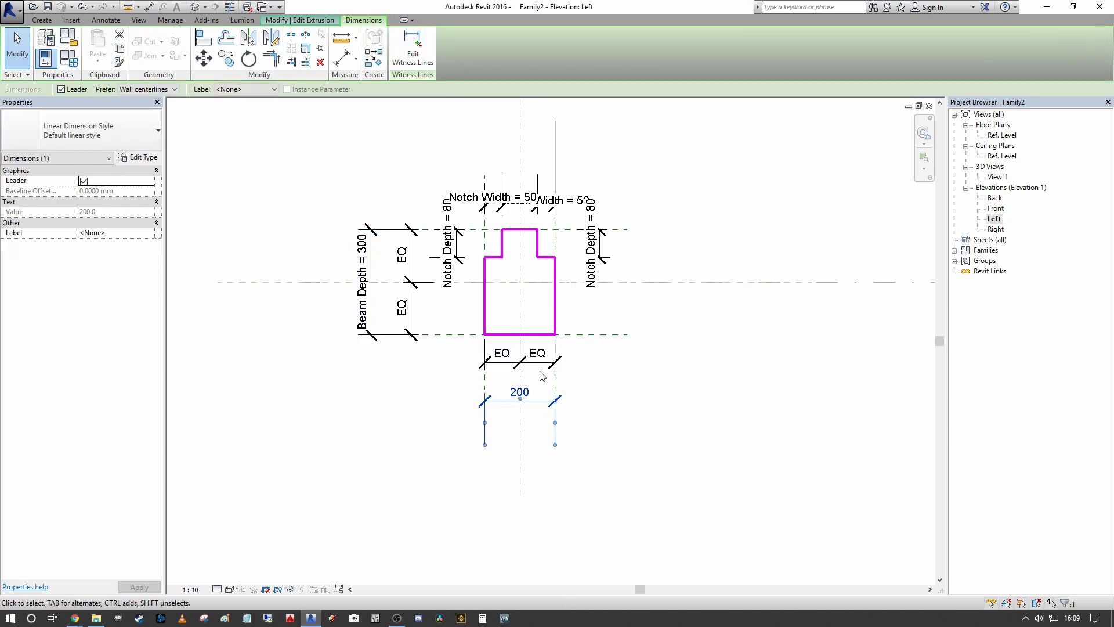
left_click(262, 88)
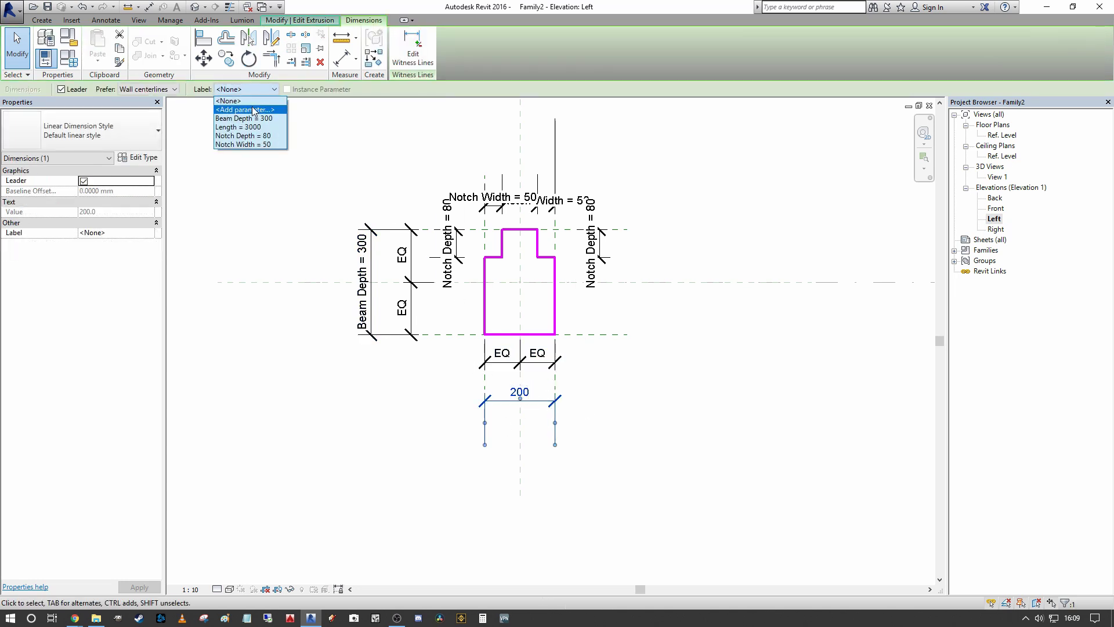
left_click(255, 110)
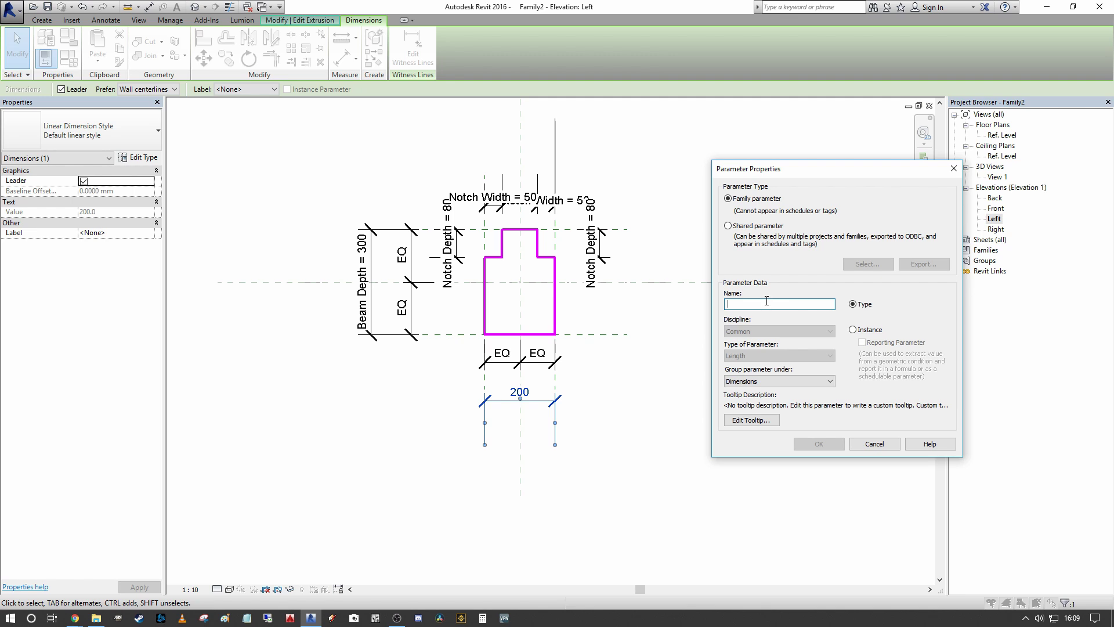
type("Beam Width")
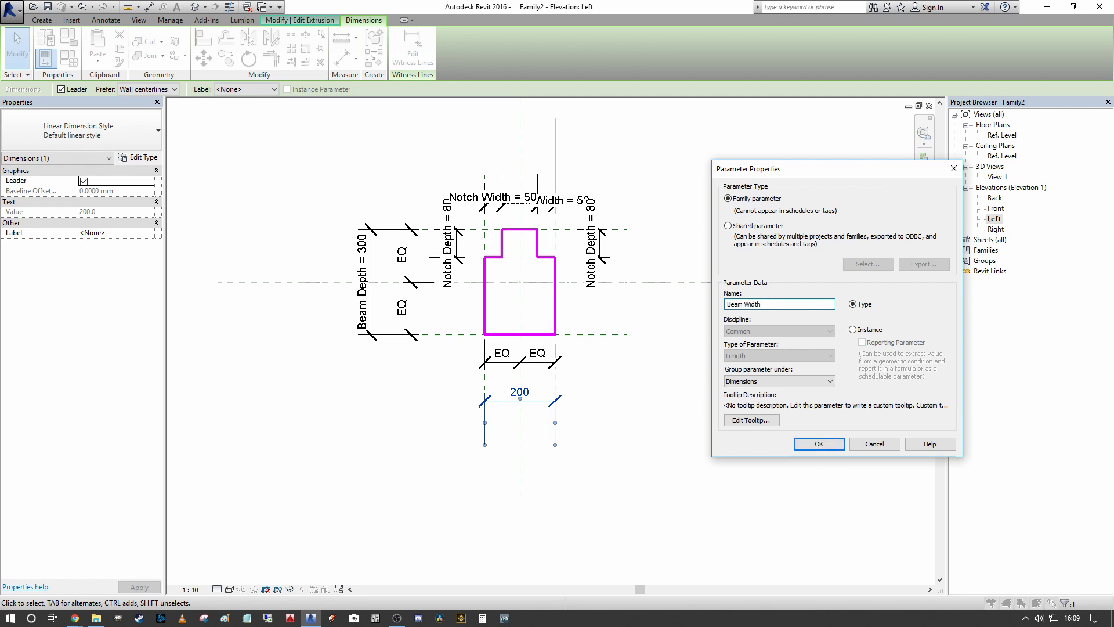
key("Return")
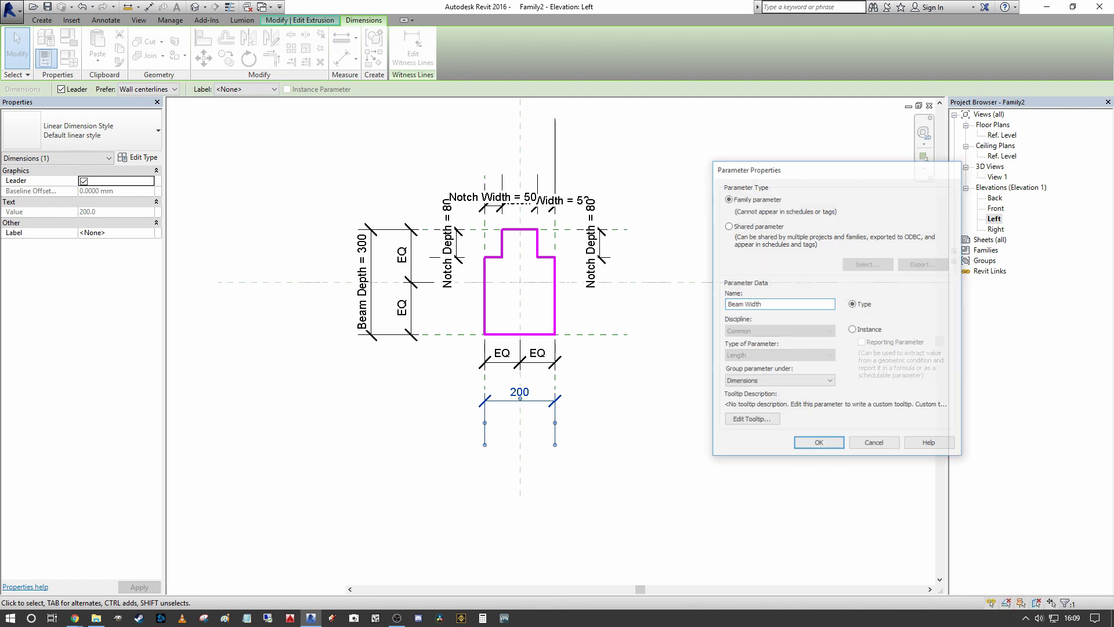
key("Escape")
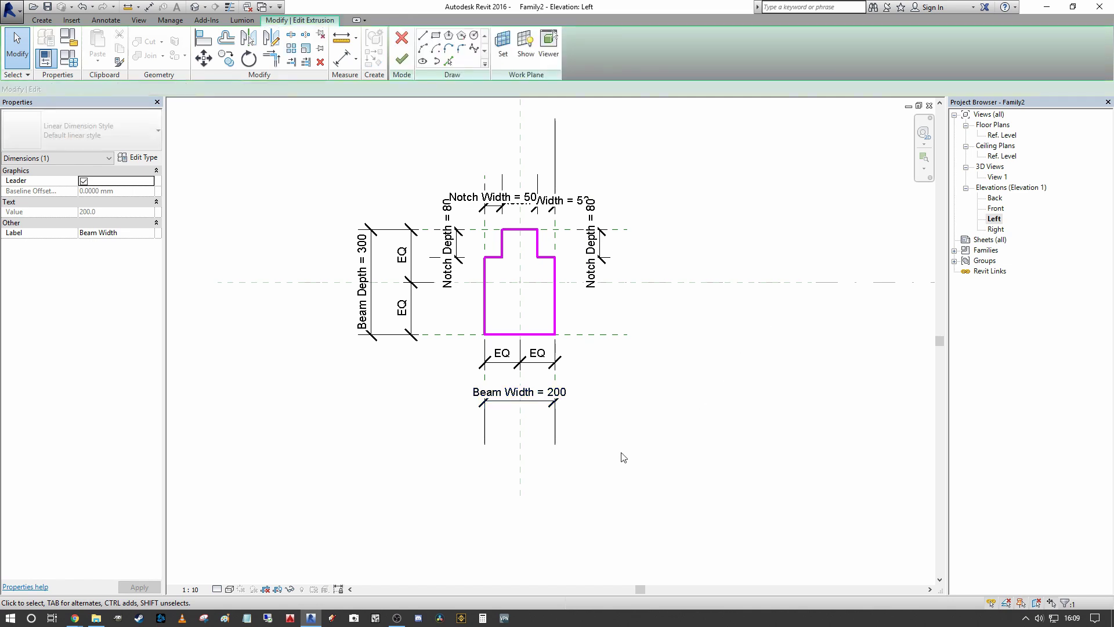
- Test the Beam Width parameter by setting the overall width dimension to 250 mm
left_click(530, 398)
left_click(530, 396)
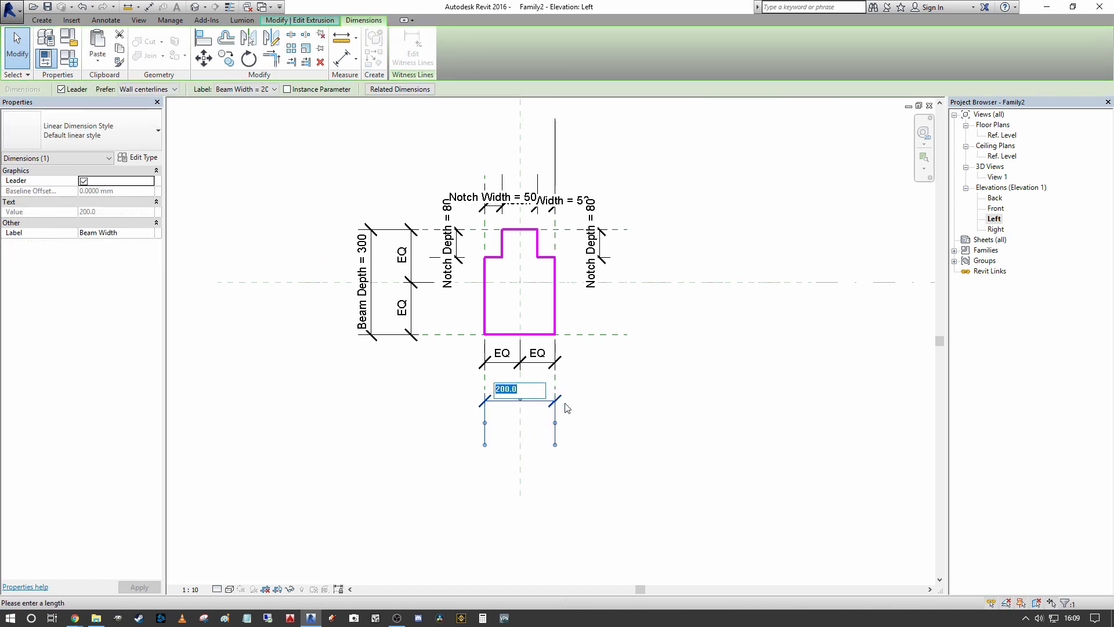
type("250")
key("Return")
left_click(706, 319)
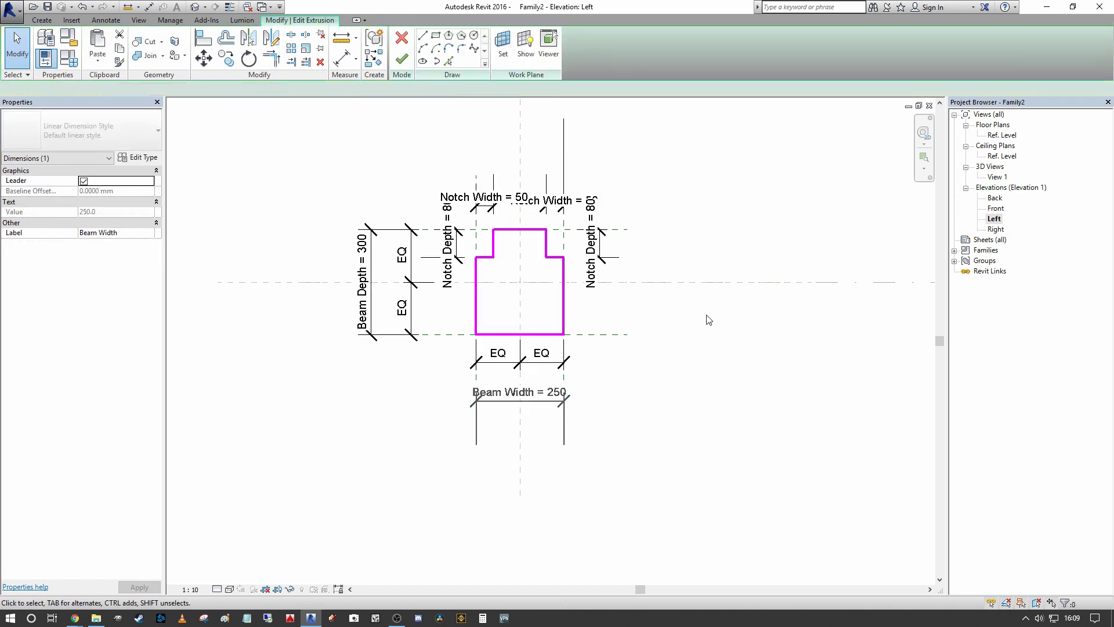
- Test the Beam Depth parameter at 450 mm on the overall height dimension and undo both test values
left_click(367, 303)
key("Escape")
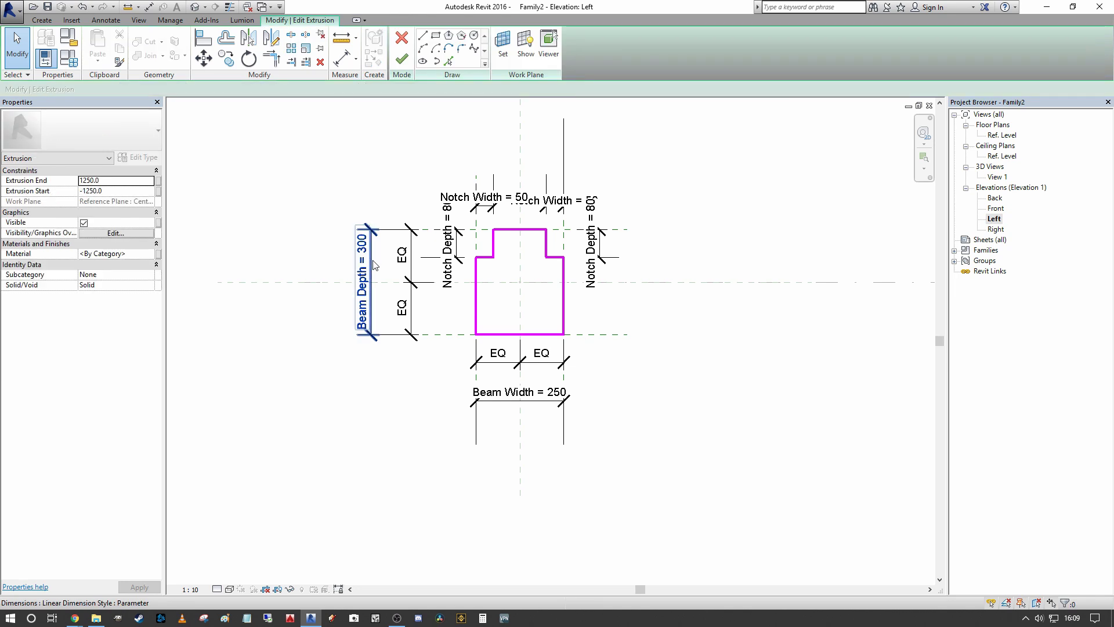
left_click(372, 264)
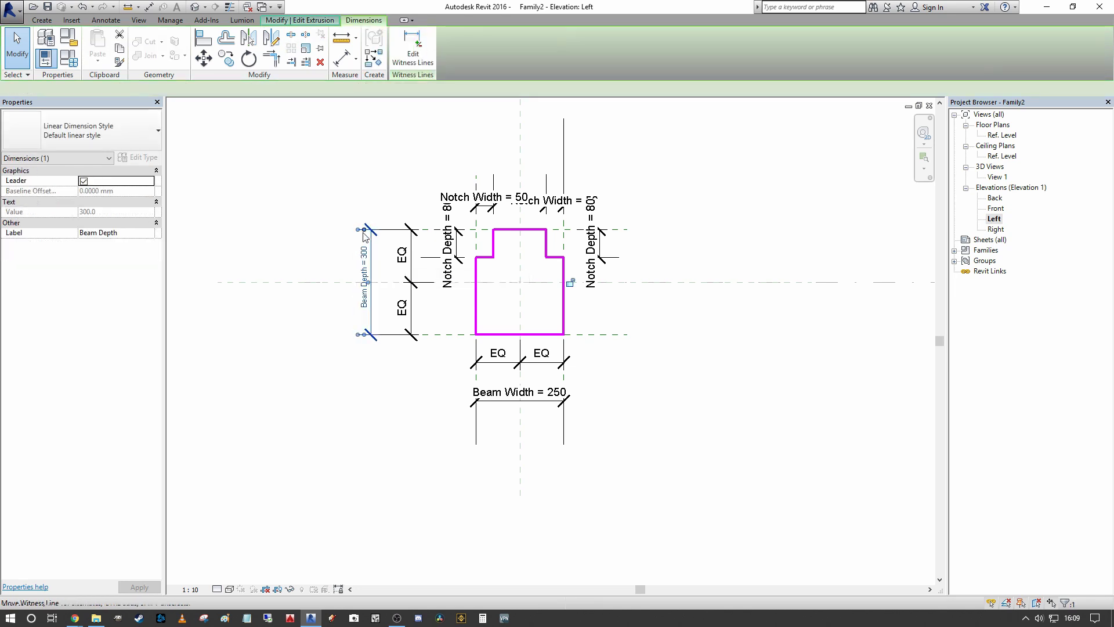
left_click(367, 261)
type("45")
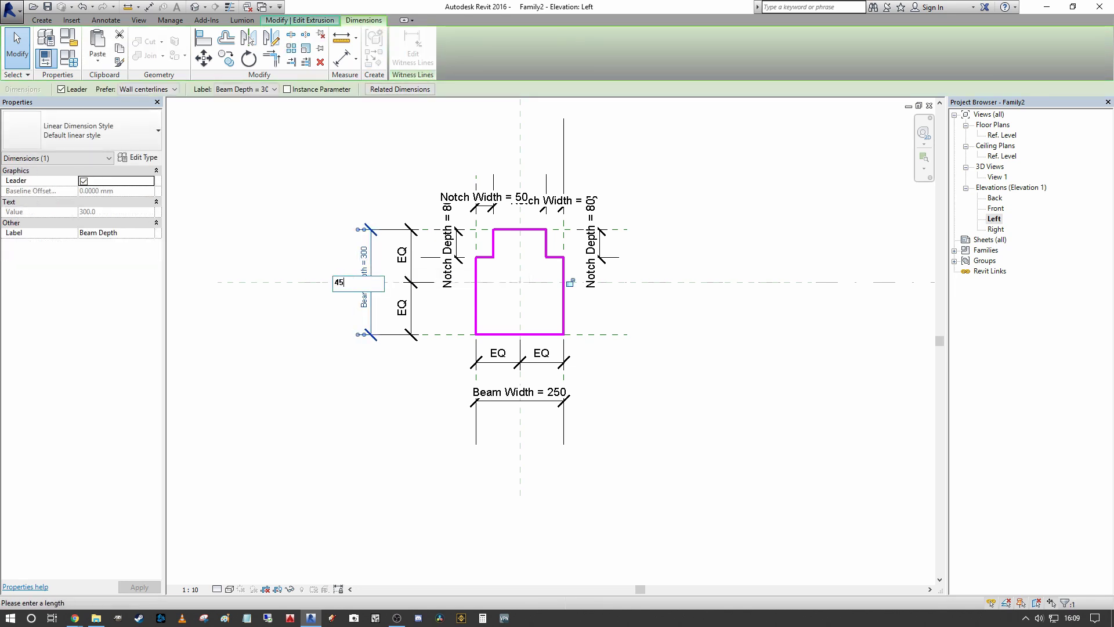
type("0")
key("Return")
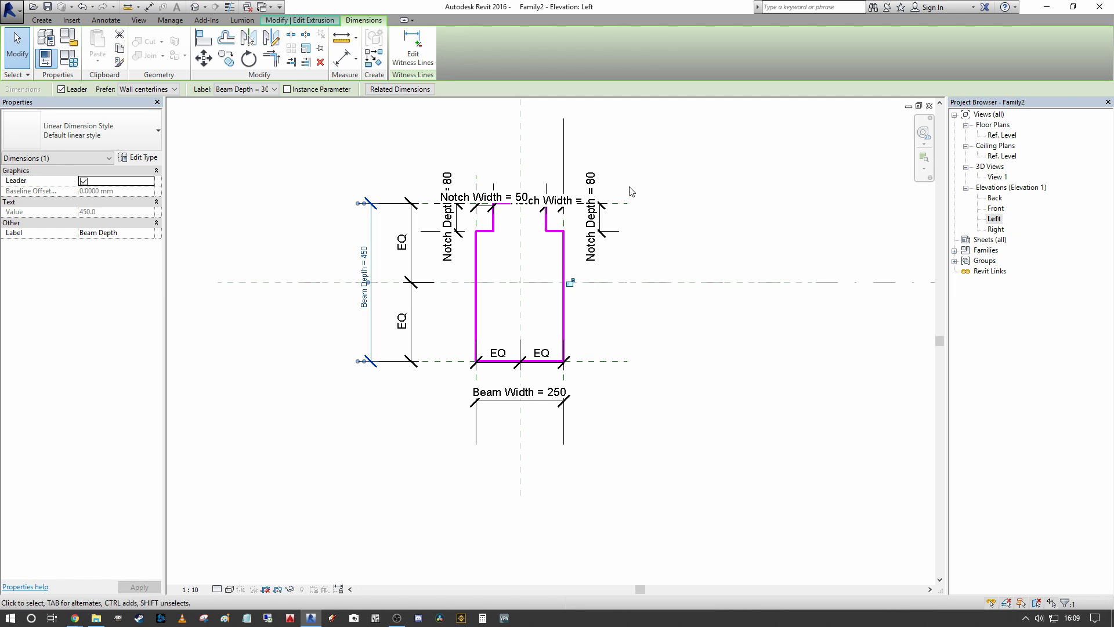
middle_click_drag(632, 191, 611, 229)
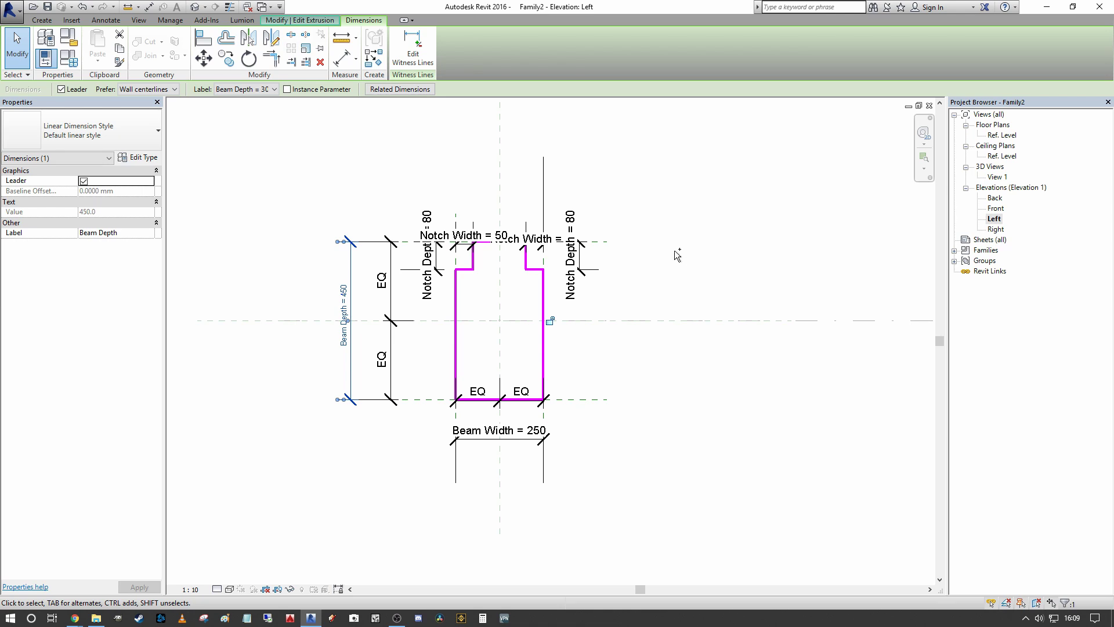
left_click(674, 249)
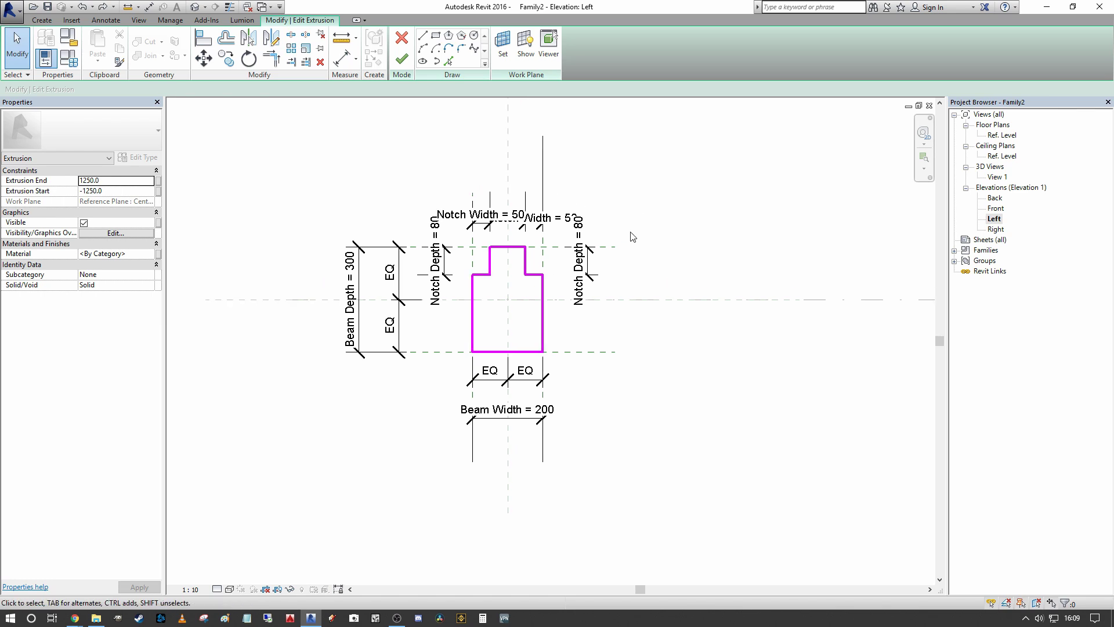
- Finish the extrusion sketch and open the default 3D view of the beam
left_click(400, 59)
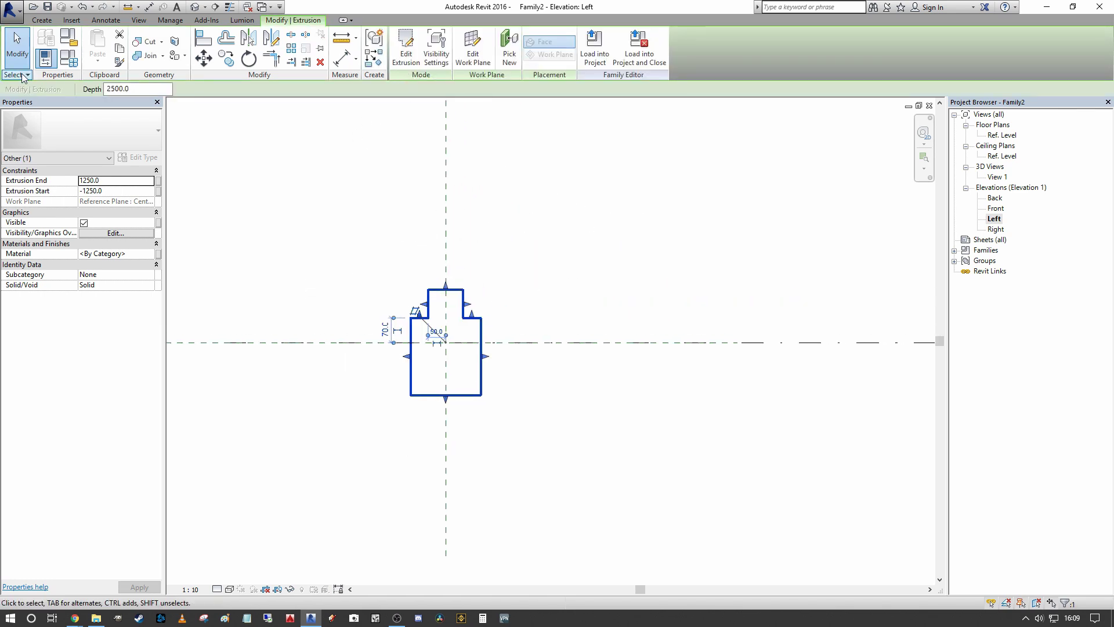
left_click(196, 9)
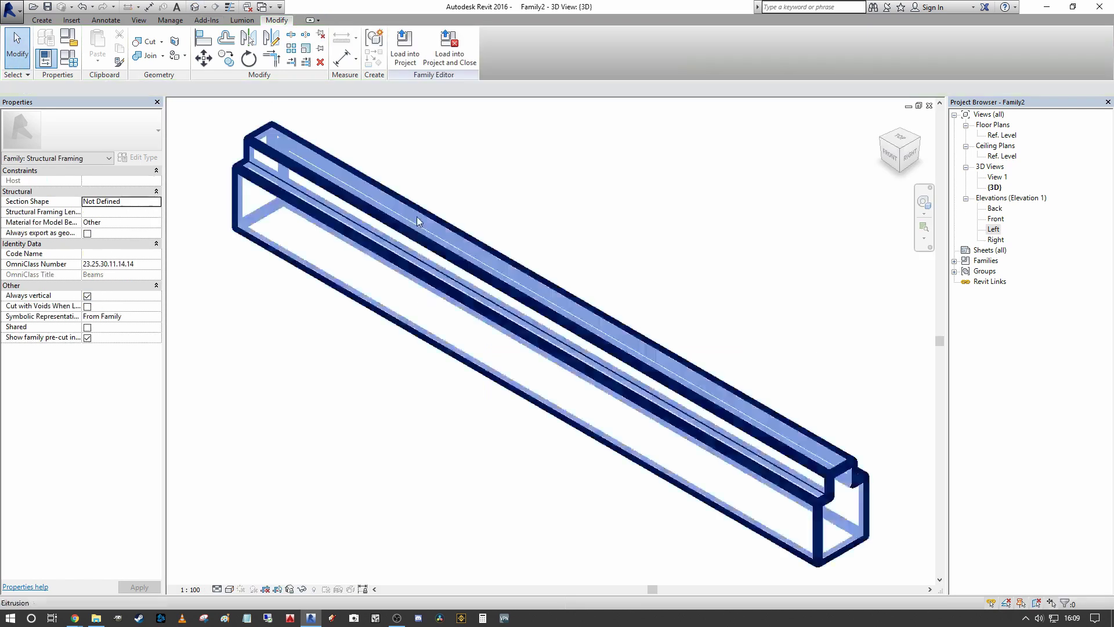
- Save the family to the Desktop under the name Inverted T Beam A
left_click(11, 9)
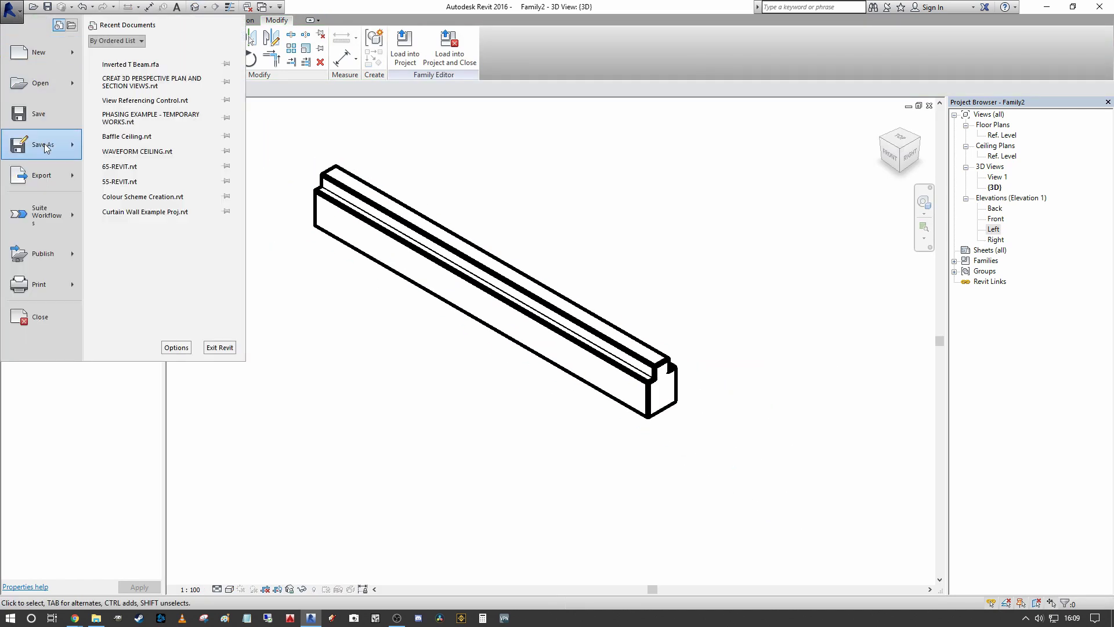
mouse_move(34, 143)
left_click(148, 101)
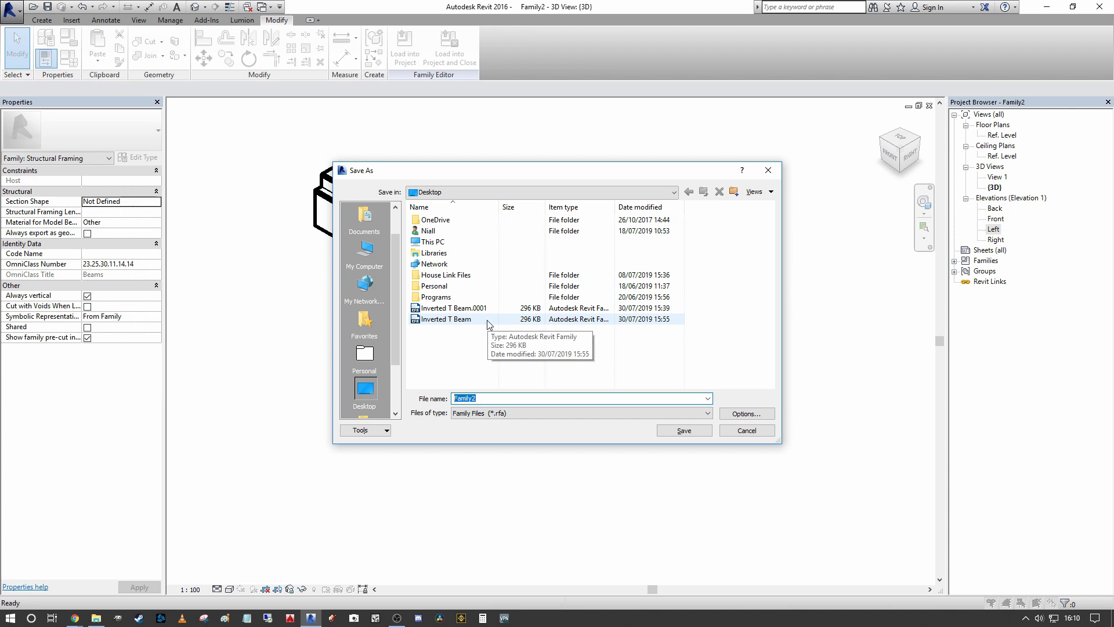
left_click(460, 321)
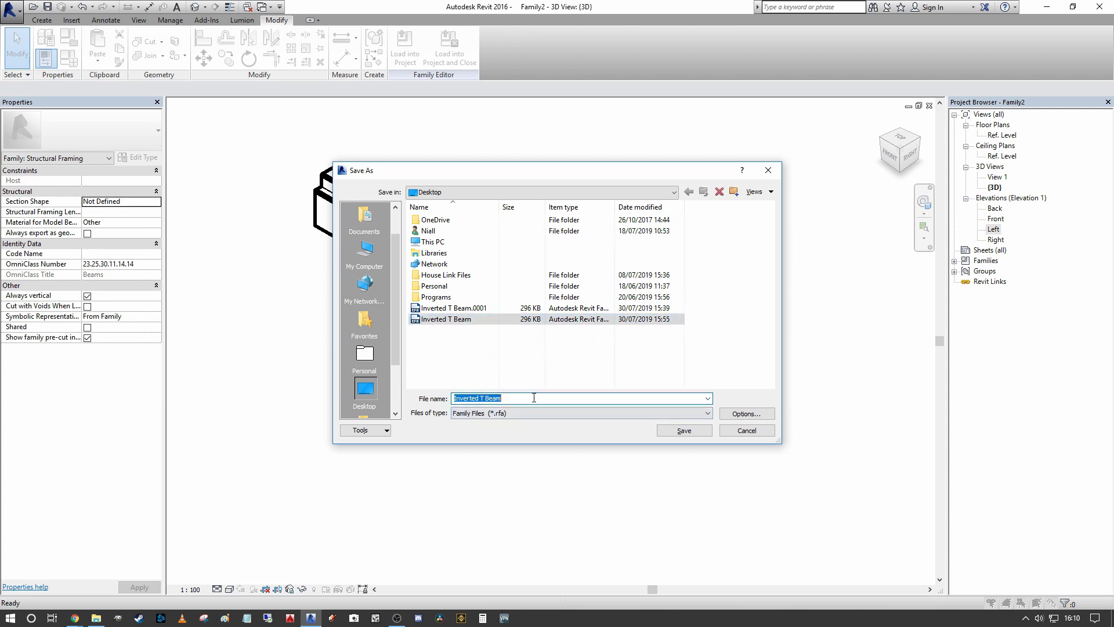
left_click(548, 402)
type("A")
key("Return")
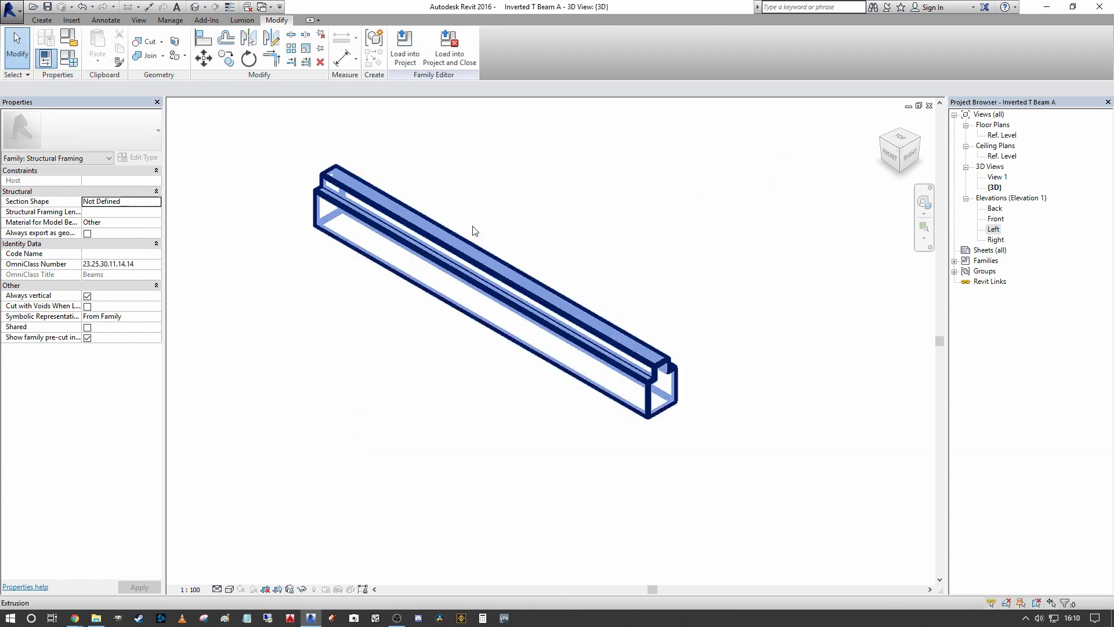
- Load the beam family into the open project and leave the beam placement command
left_click(405, 46)
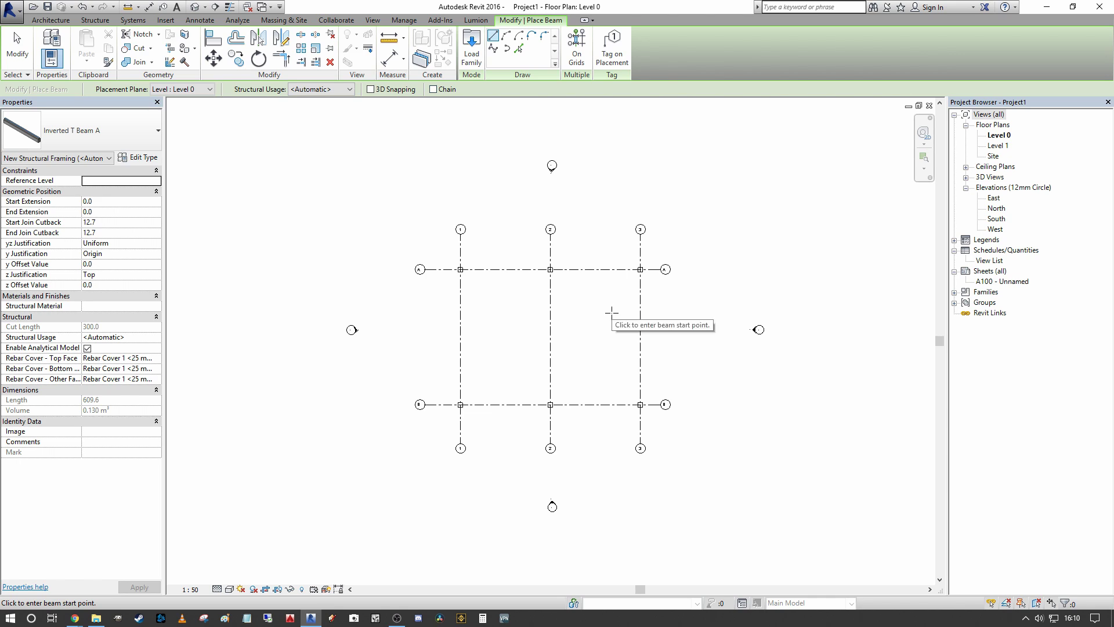
middle_click_drag(611, 312, 540, 301)
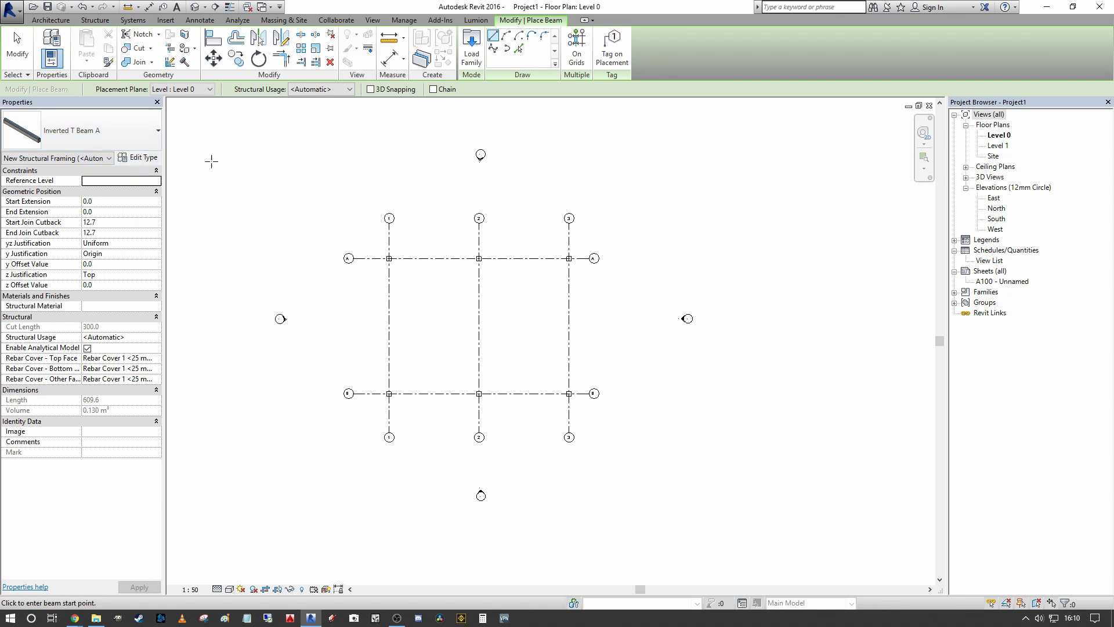
key("Escape")
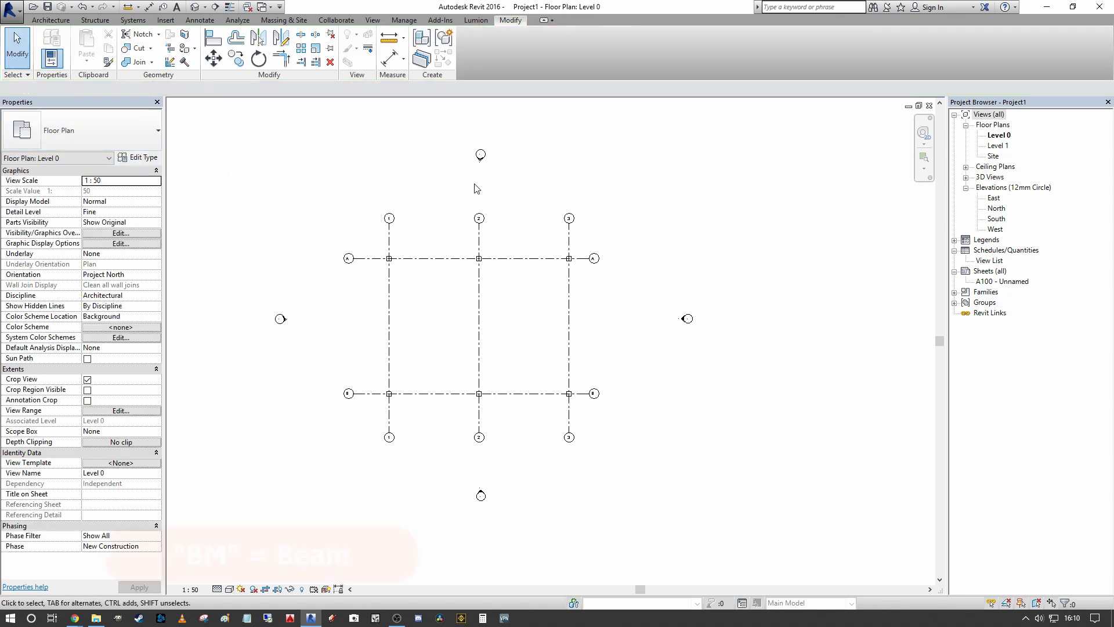
key("b")
key("m")
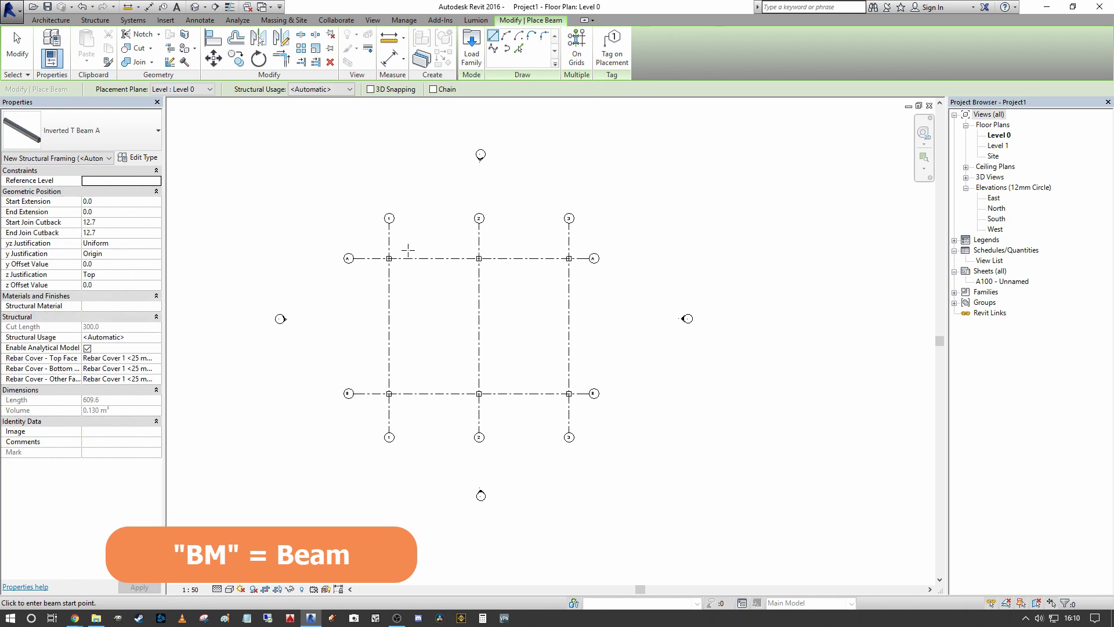
scroll(408, 250, "up", 2)
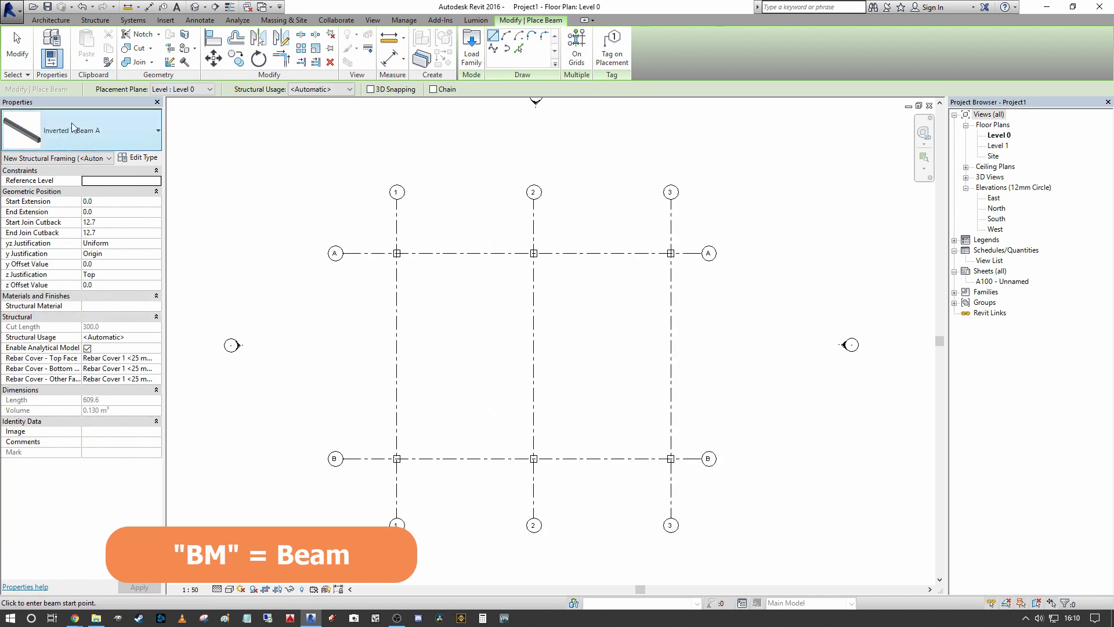
key("Escape")
key("Escape")
- Place Inverted T Beam A beams on grid lines 1, 2, 3, A and B together, finish the placement and leave the command
left_click(96, 20)
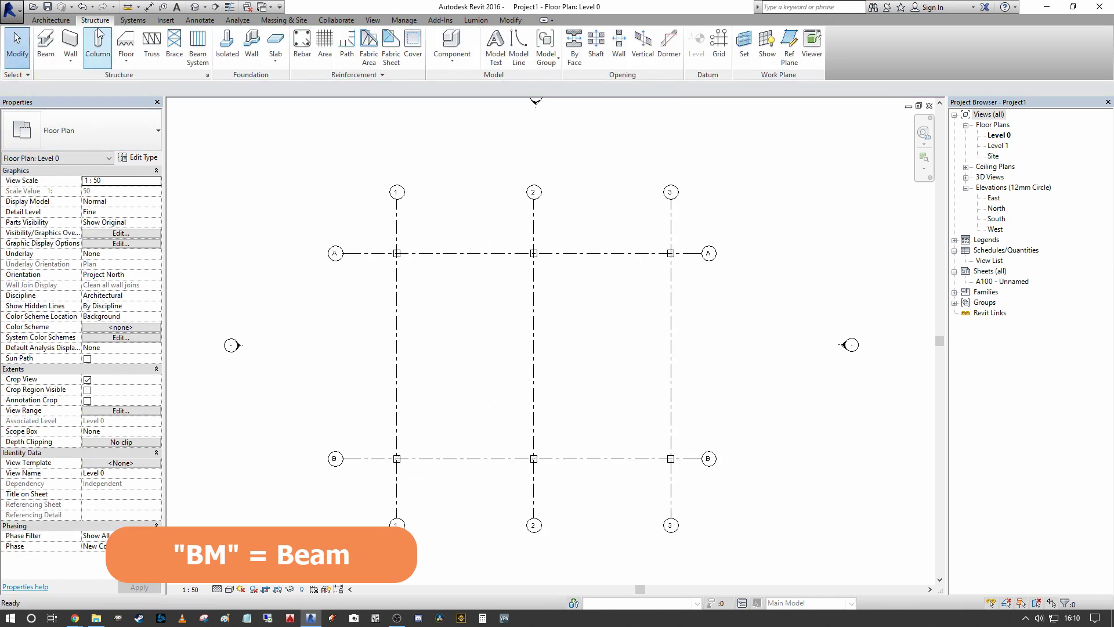
left_click(44, 46)
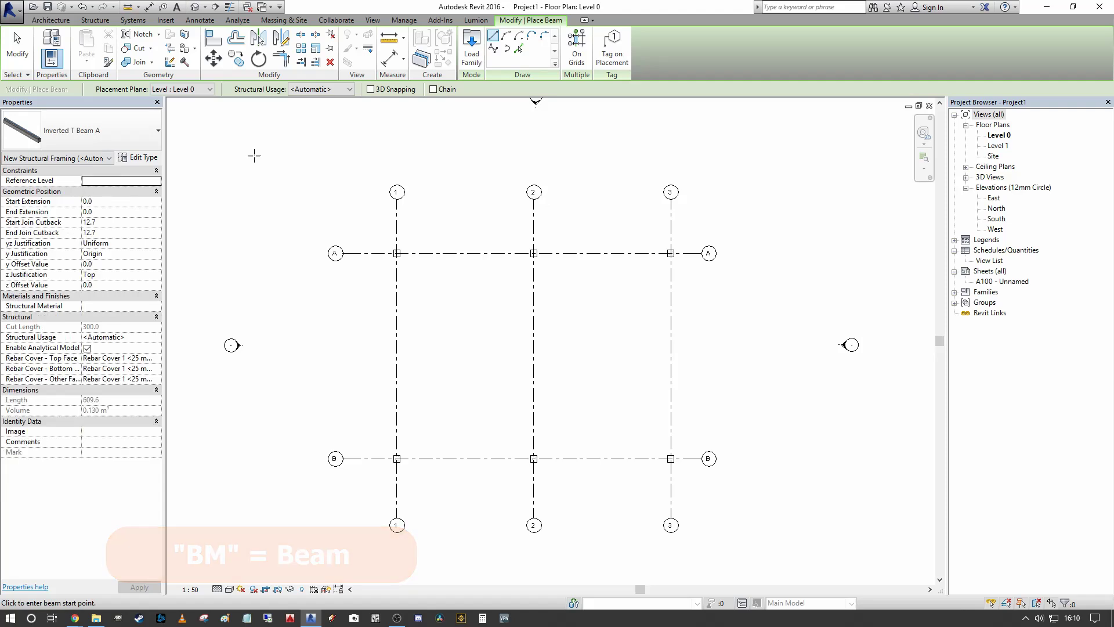
left_click(578, 46)
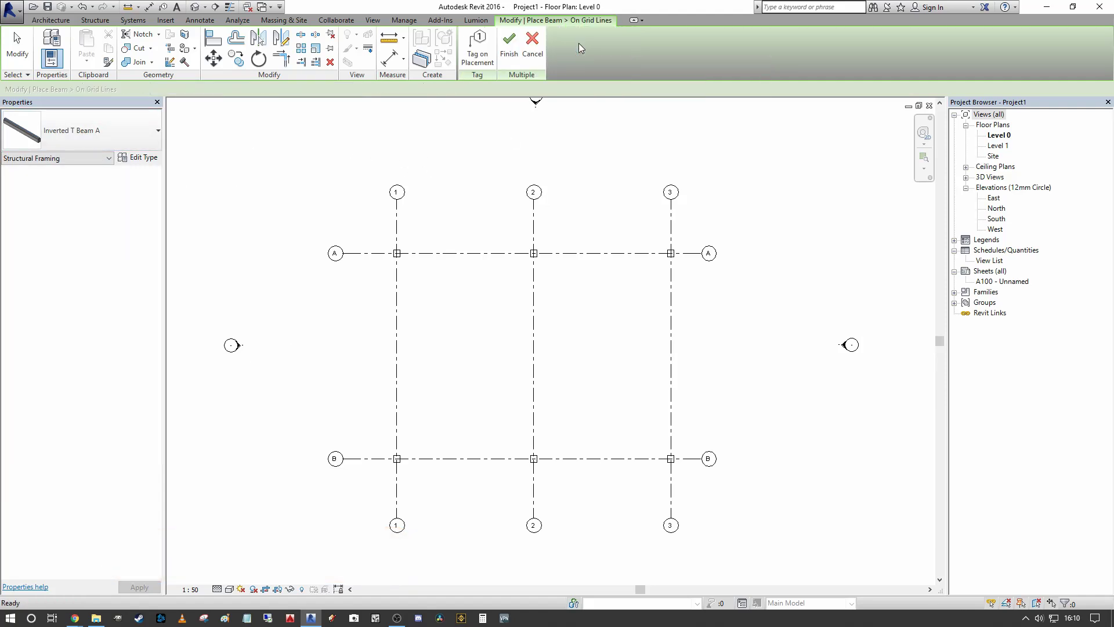
scroll(534, 110, "down", 2)
left_click_drag(635, 369, 433, 205)
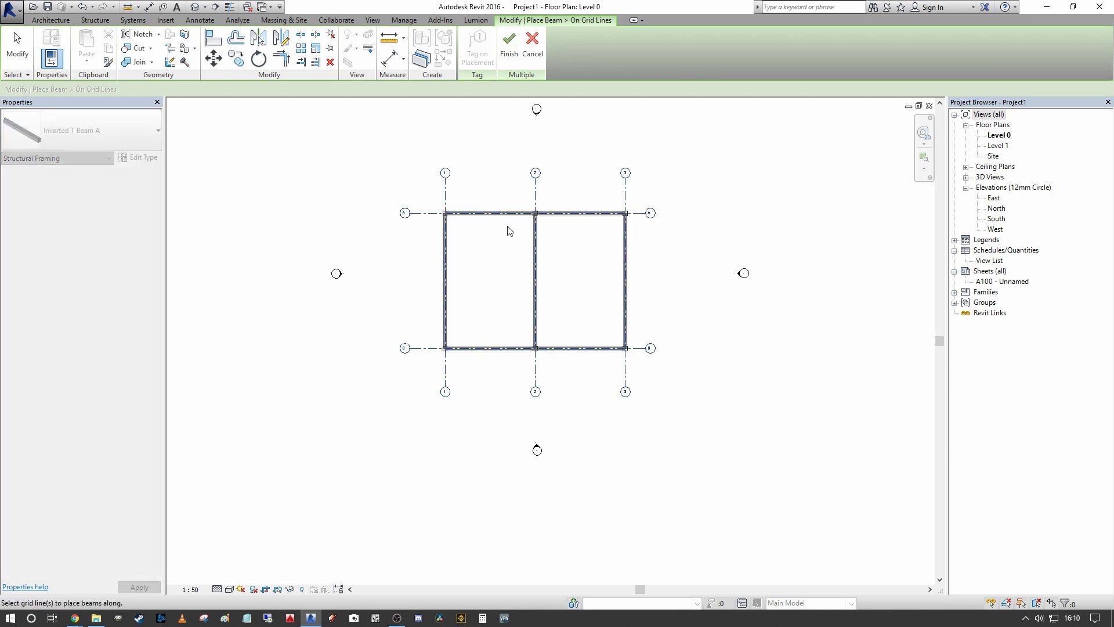
scroll(477, 283, "up", 3)
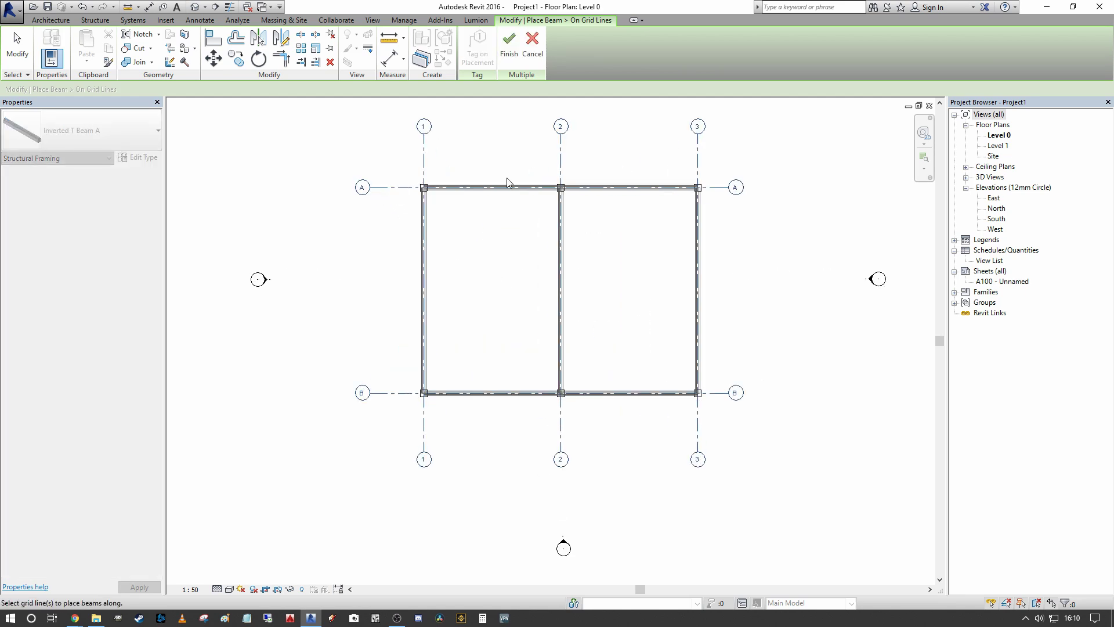
scroll(667, 192, "up", 1)
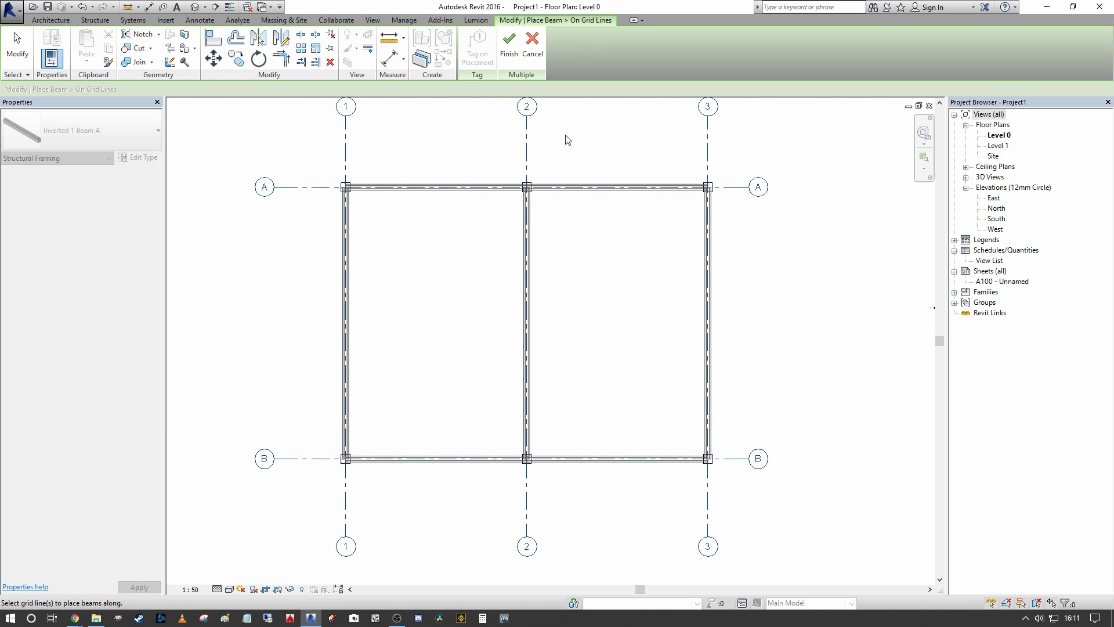
left_click(509, 51)
scroll(368, 185, "up", 3)
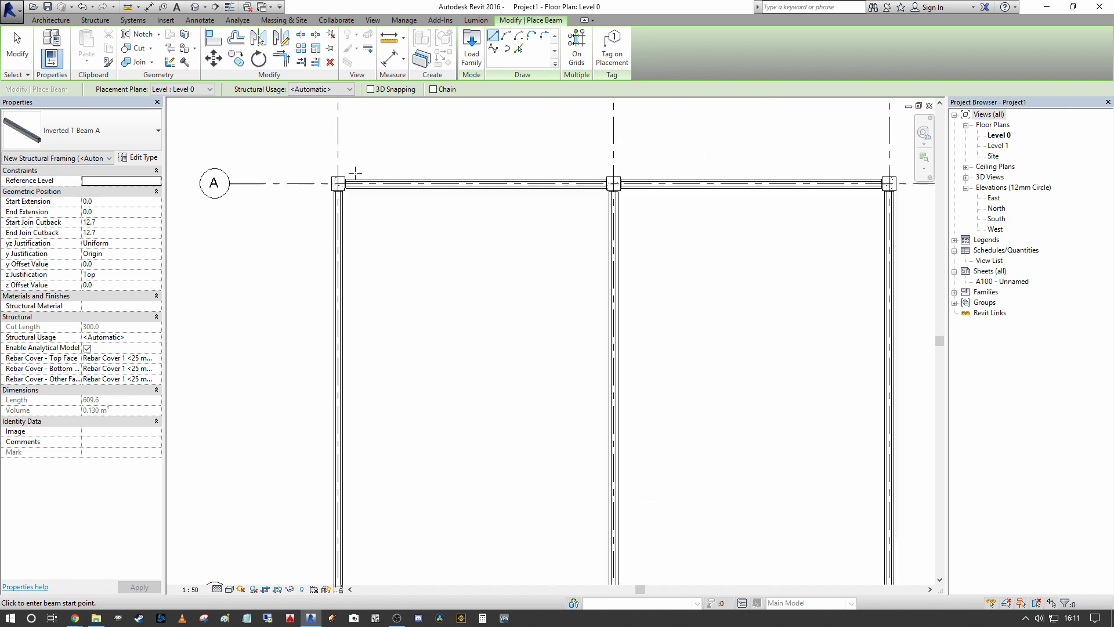
key("Escape")
key("Escape")
- Examine the beam on grid A between grids 1 and 2 and how its ends meet the columns
left_click(368, 185)
scroll(562, 134, "up", 2)
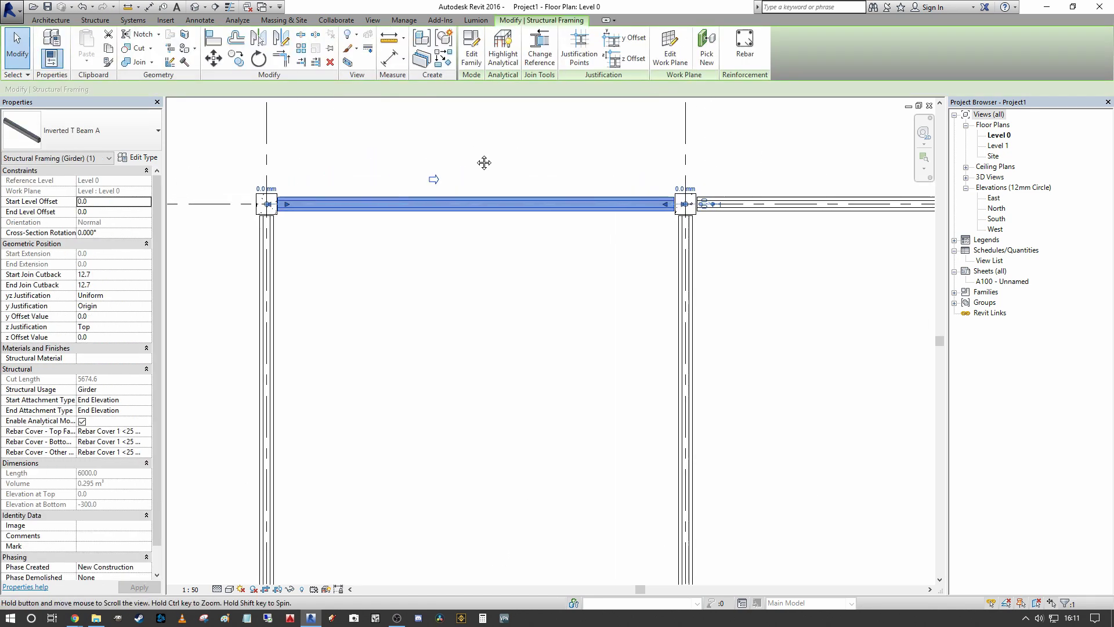
scroll(745, 154, "down", 2)
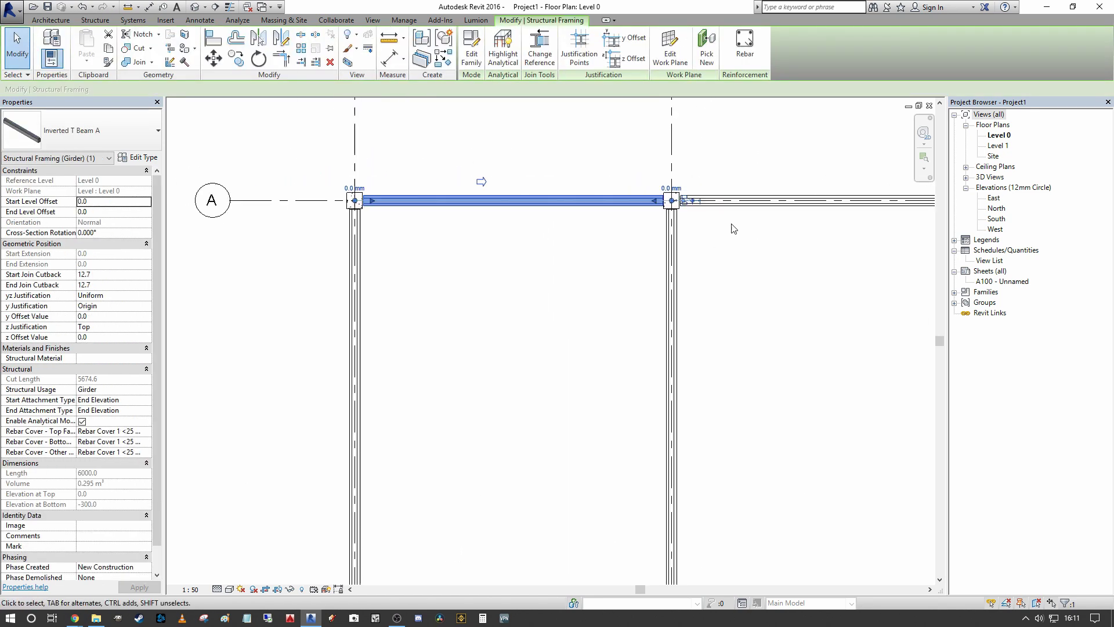
middle_click_drag(701, 158, 689, 211)
scroll(552, 267, "up", 2)
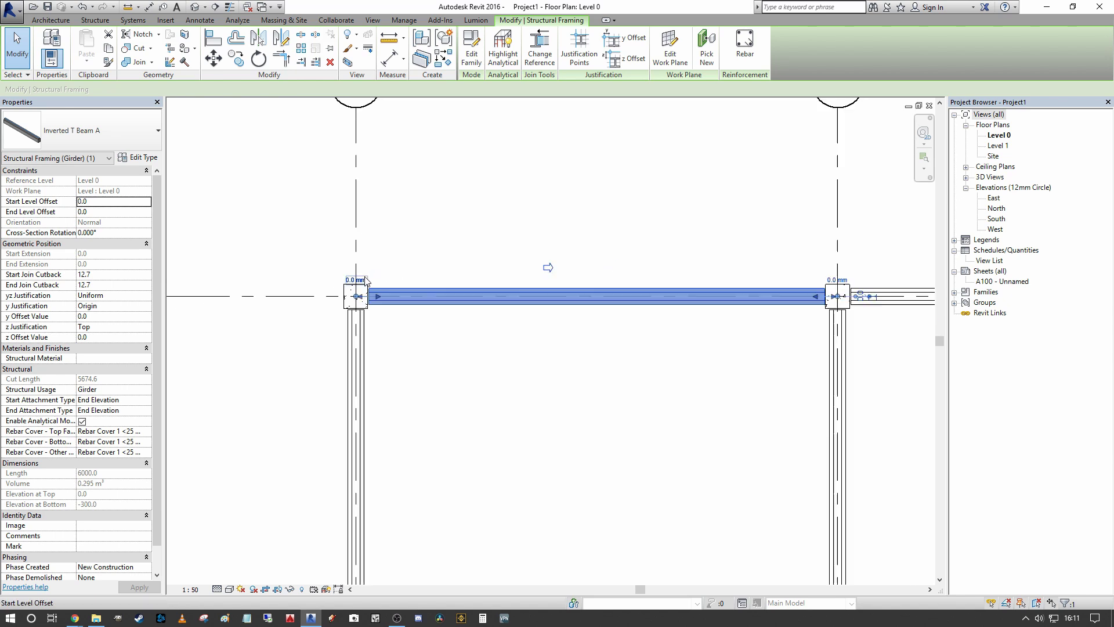
middle_click_drag(551, 267, 373, 277)
scroll(299, 241, "down", 2)
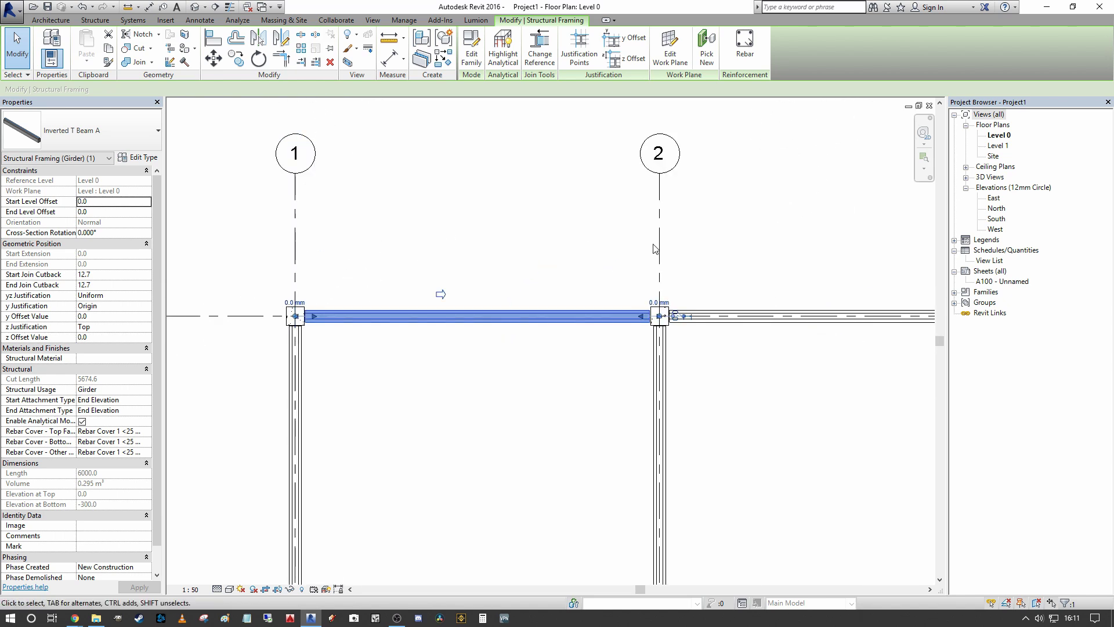
middle_click_drag(659, 239, 632, 209)
left_click(455, 208)
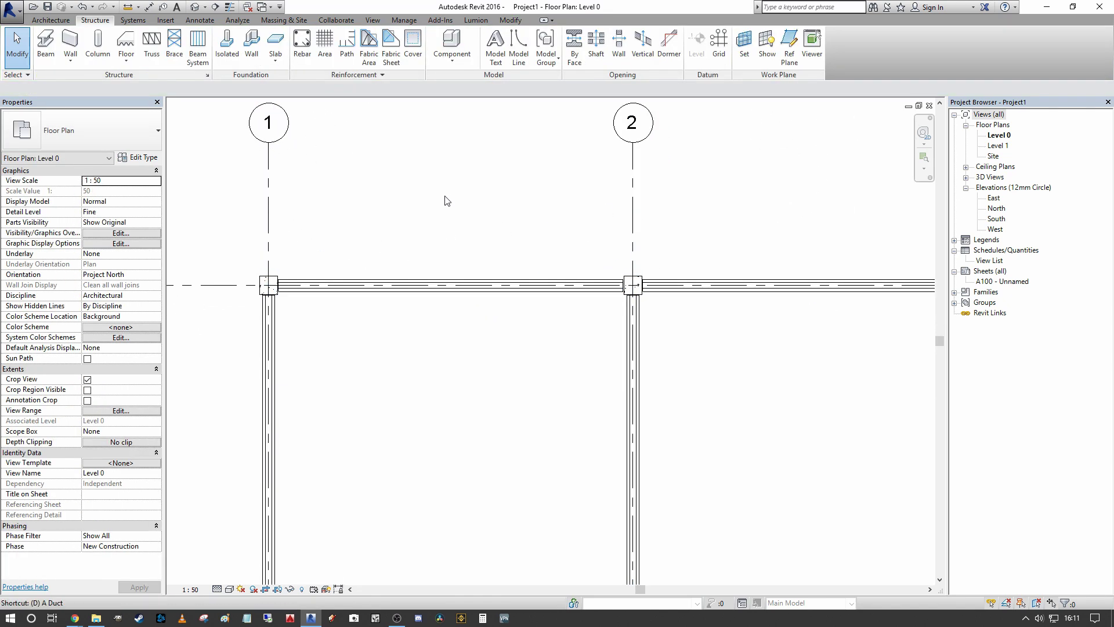
- Add an aligned dimension between grid lines 1 and 2 above the beam on grid A
key("i")
left_click(268, 228)
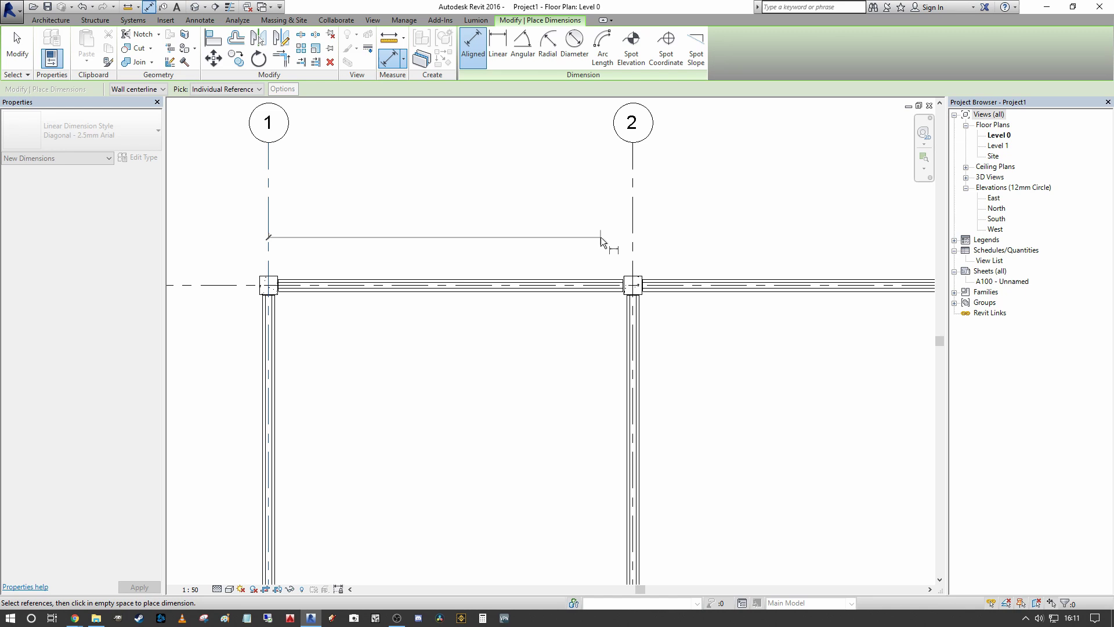
left_click(632, 235)
left_click(532, 237)
key("Escape")
key("Escape")
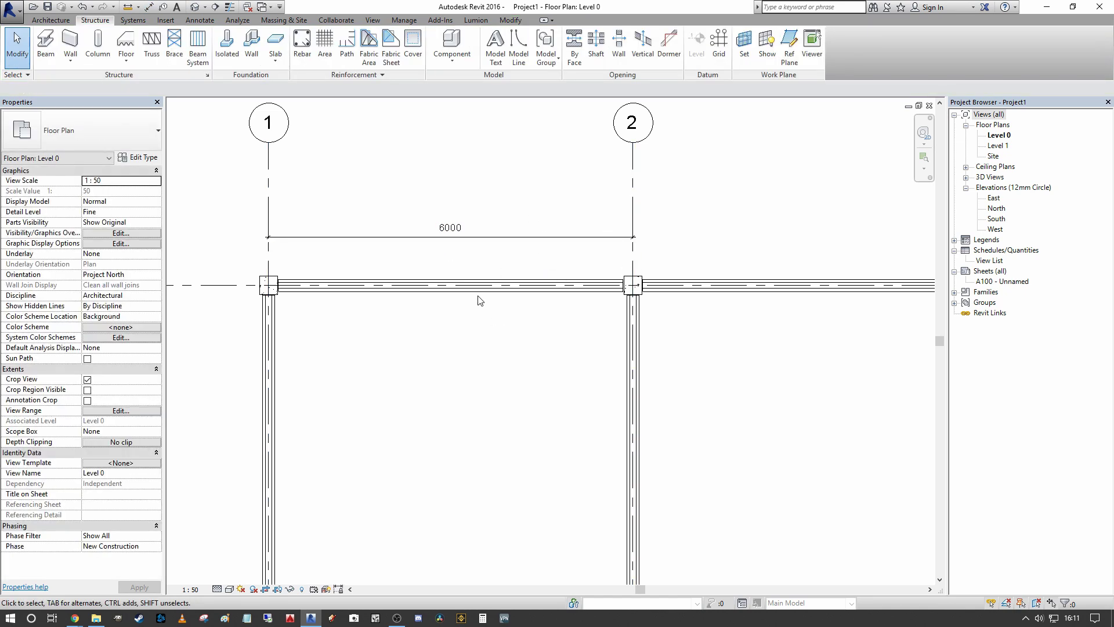
- Compare the cut length of the beam between grids 1 and 2 with the grid spacing and check its end at the column
left_click(478, 290)
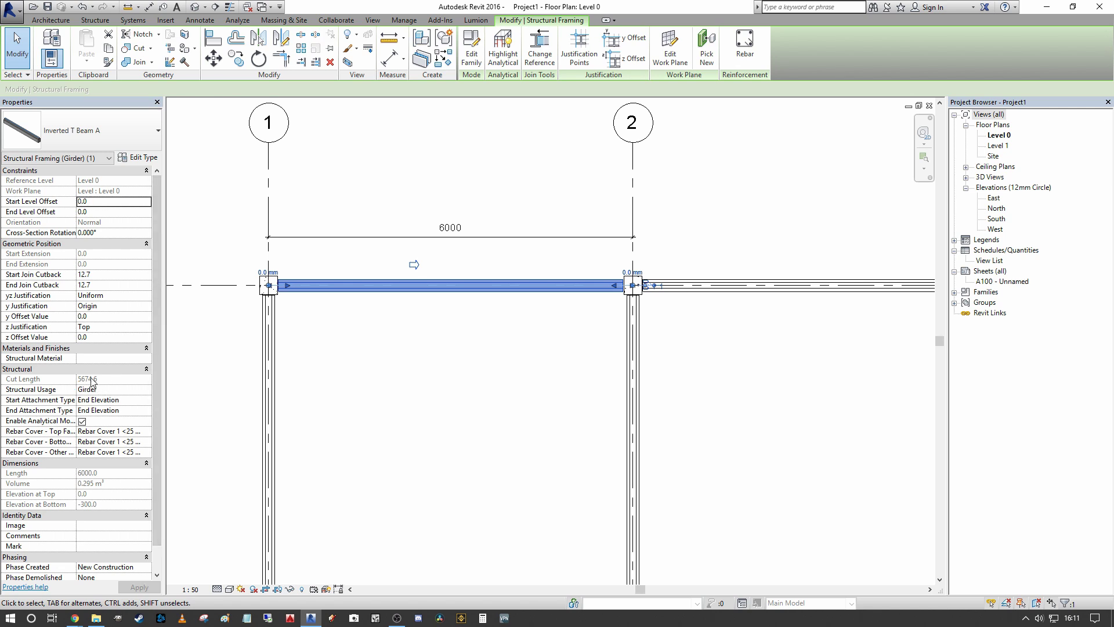
middle_click_drag(488, 257, 493, 258)
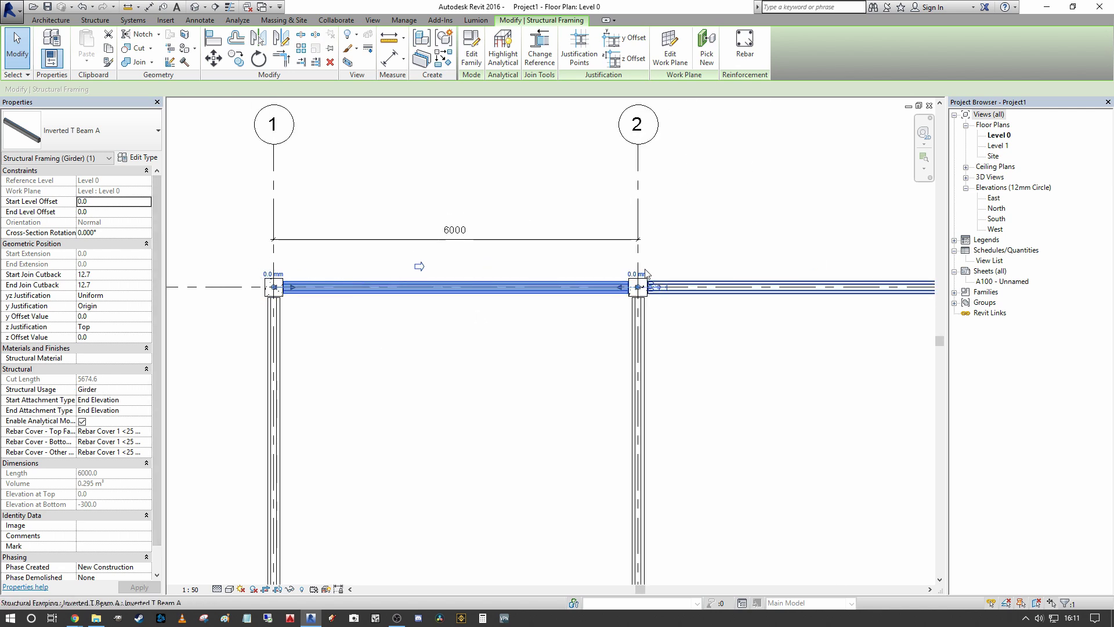
scroll(646, 273, "up", 2)
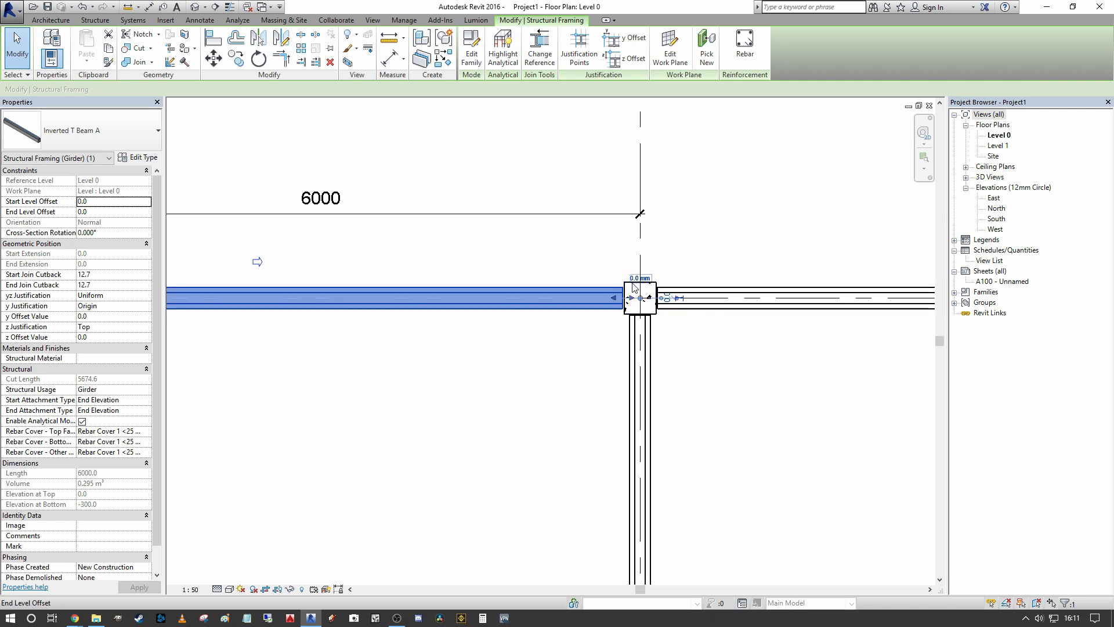
scroll(634, 287, "down", 5)
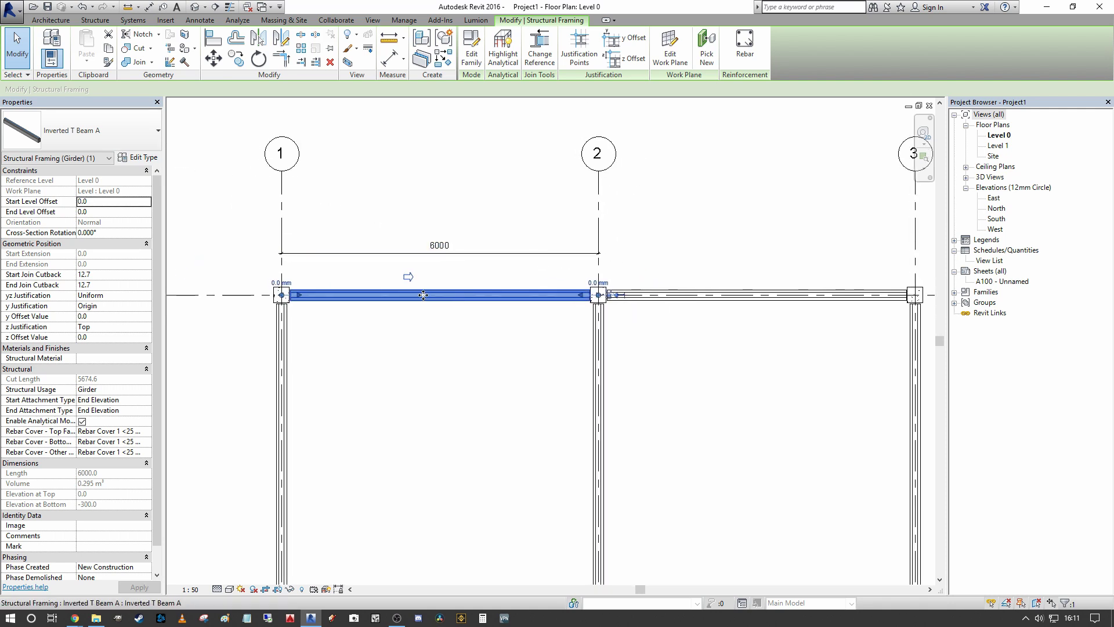
left_click(492, 358)
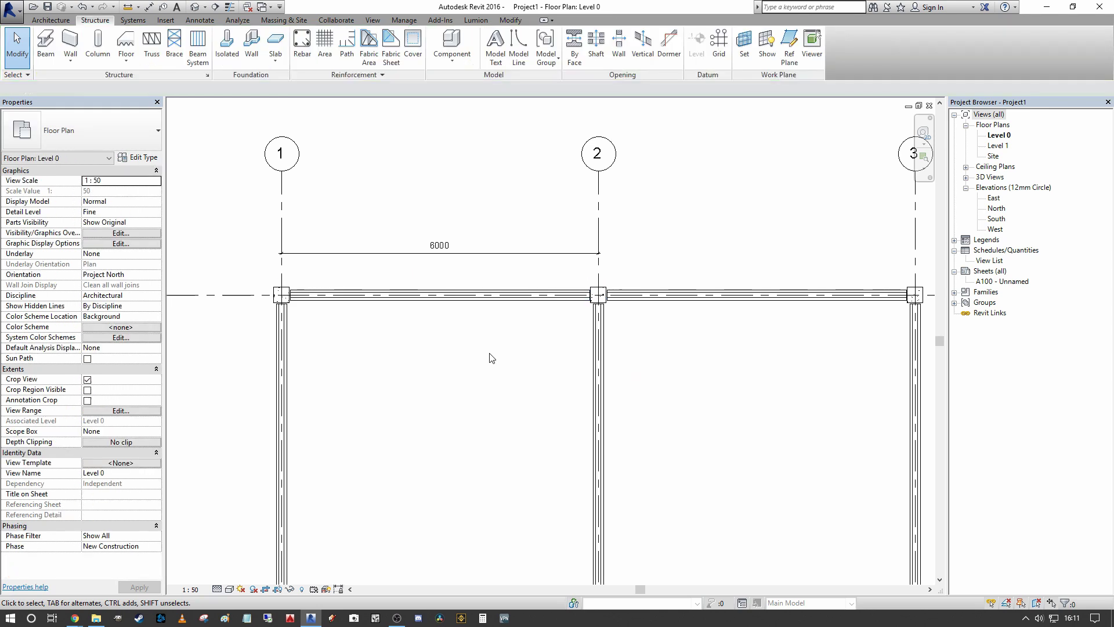
- Open the default 3D view and look over the beams between the columns
scroll(487, 343, "down", 3)
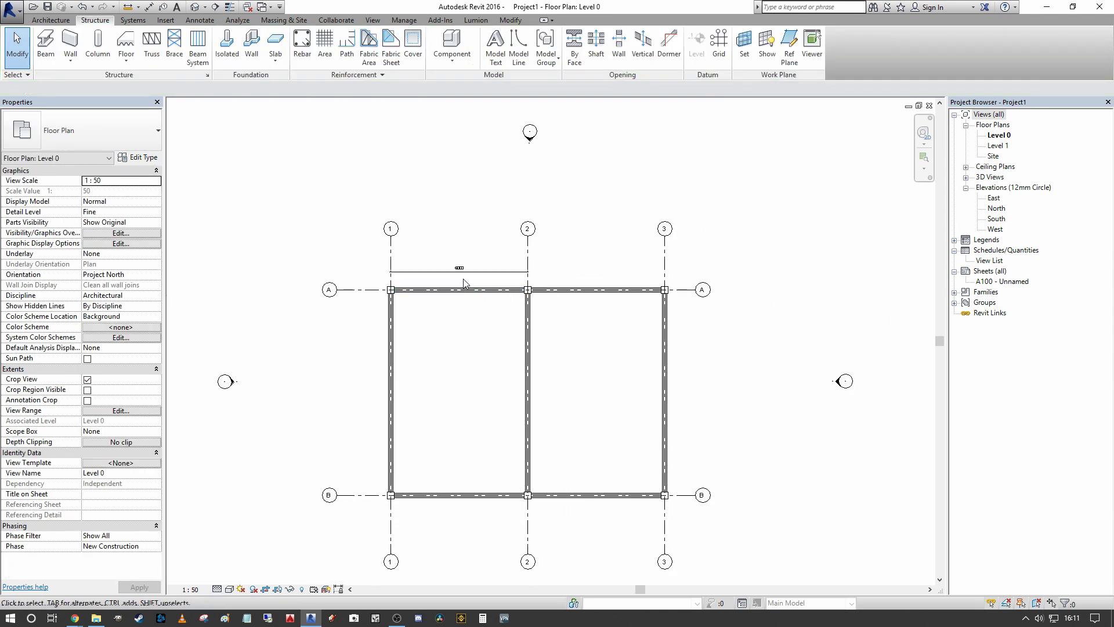
left_click(195, 7)
scroll(486, 330, "up", 4)
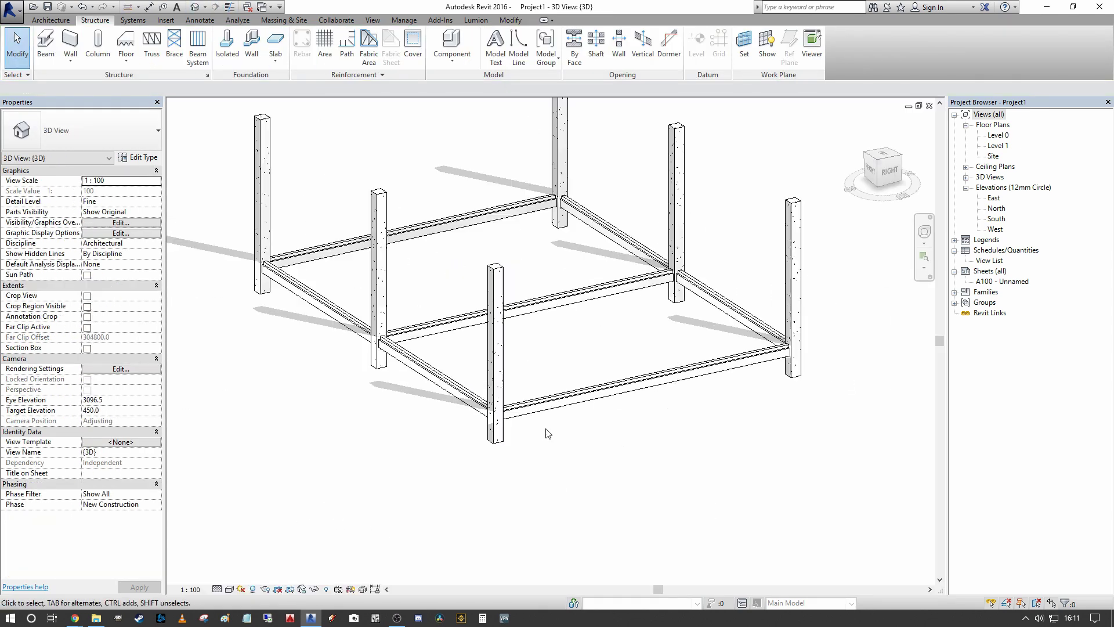
mouse_move(547, 447)
middle_mouse_down("shift")
mouse_move(519, 472)
mouse_move(543, 406)
mouse_move(547, 428)
middle_mouse_up("shift")
scroll(550, 412, "down", 3)
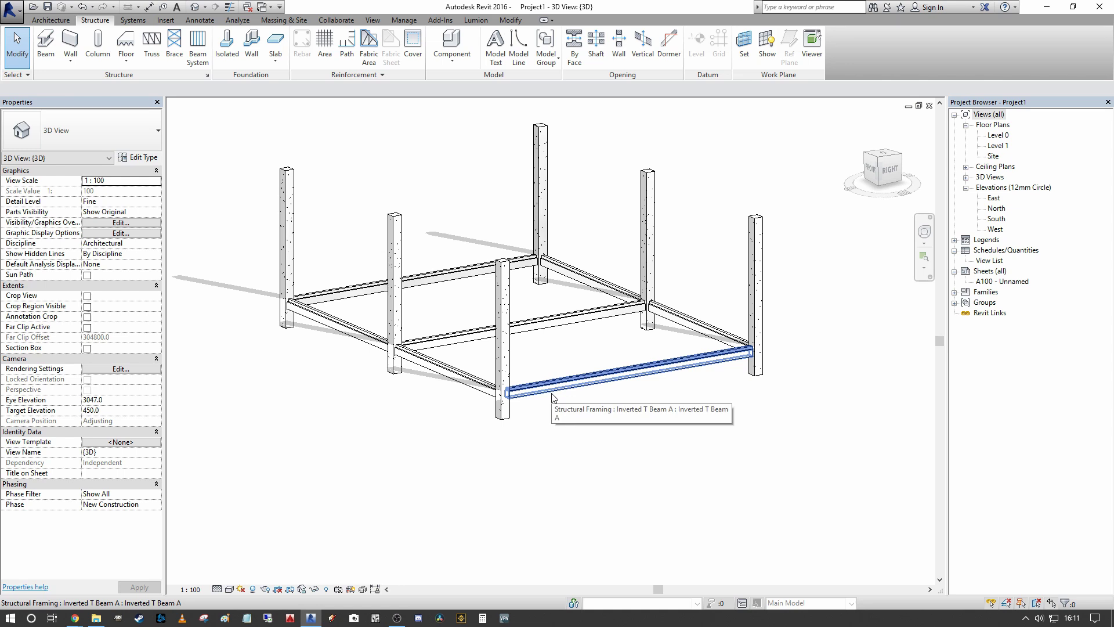
- Select all instances of the beam in the entire project and set their start and end level offsets to 1500 mm
left_click(430, 276)
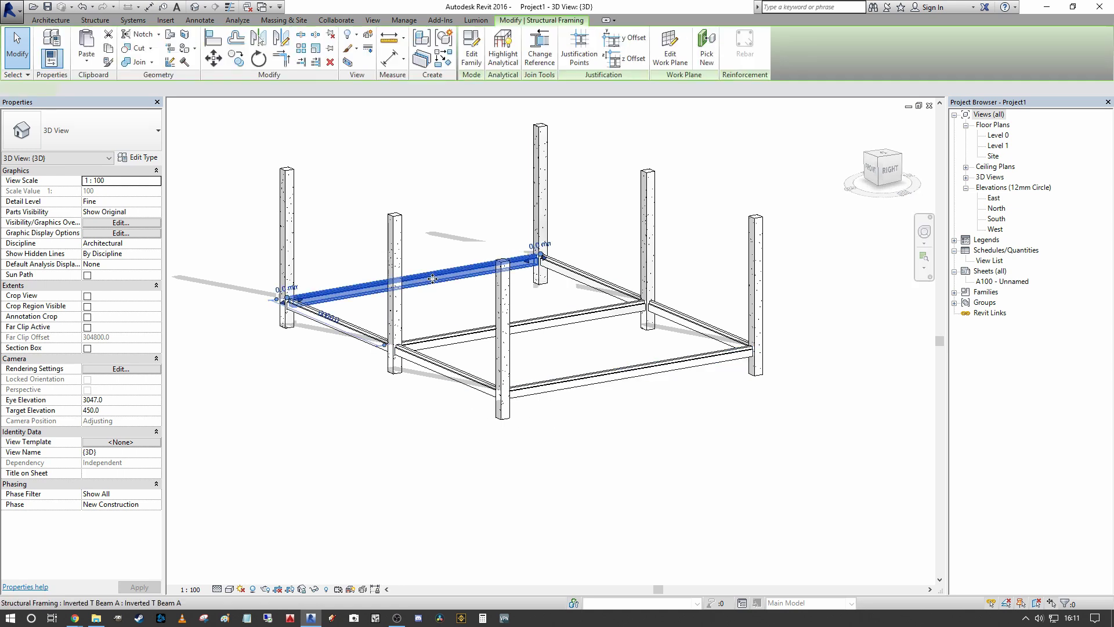
right_click(433, 279)
mouse_move(565, 461)
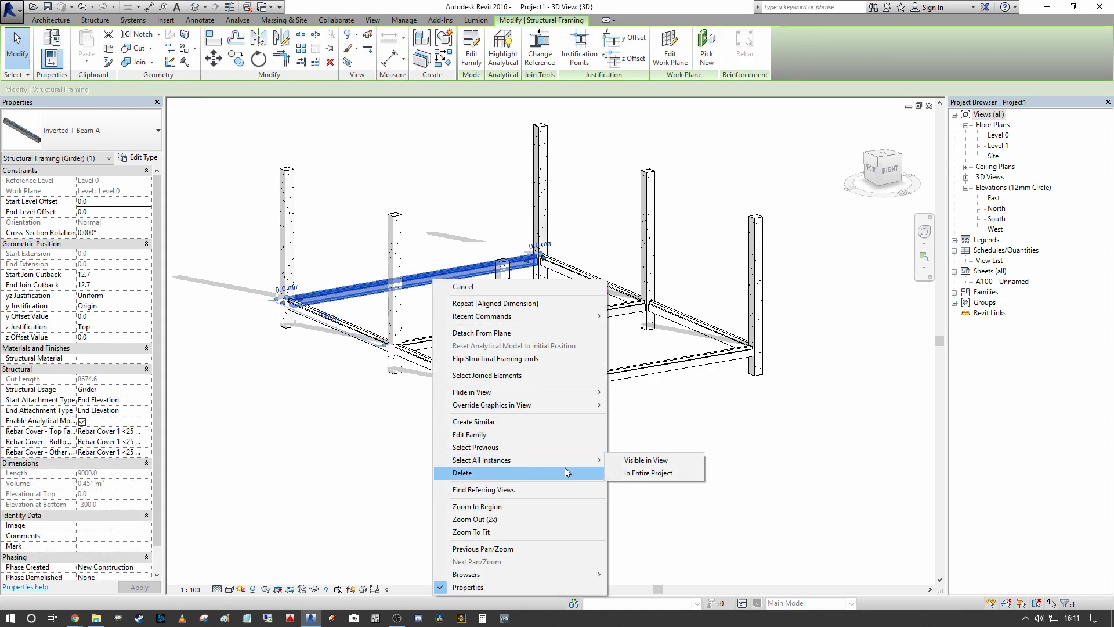
left_click(650, 473)
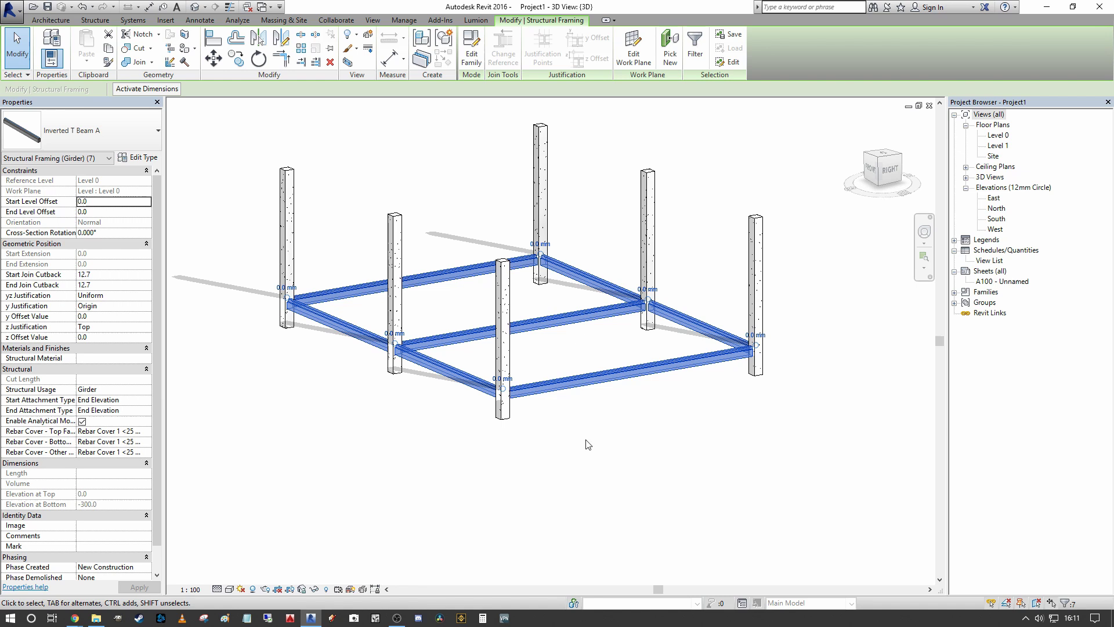
left_click(115, 202)
type("150")
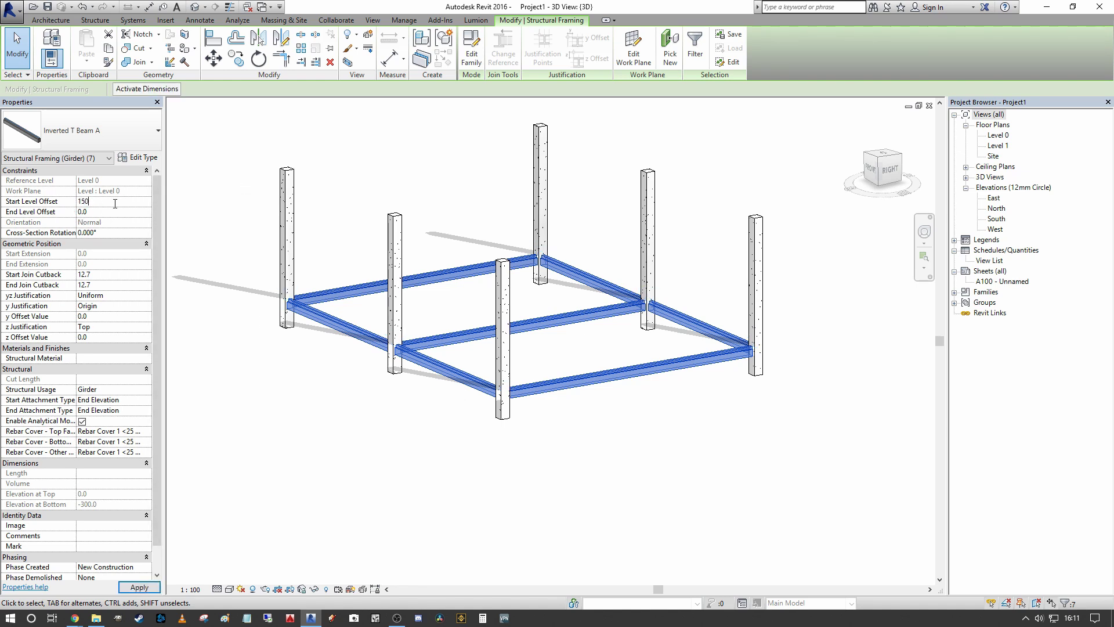
key("Return")
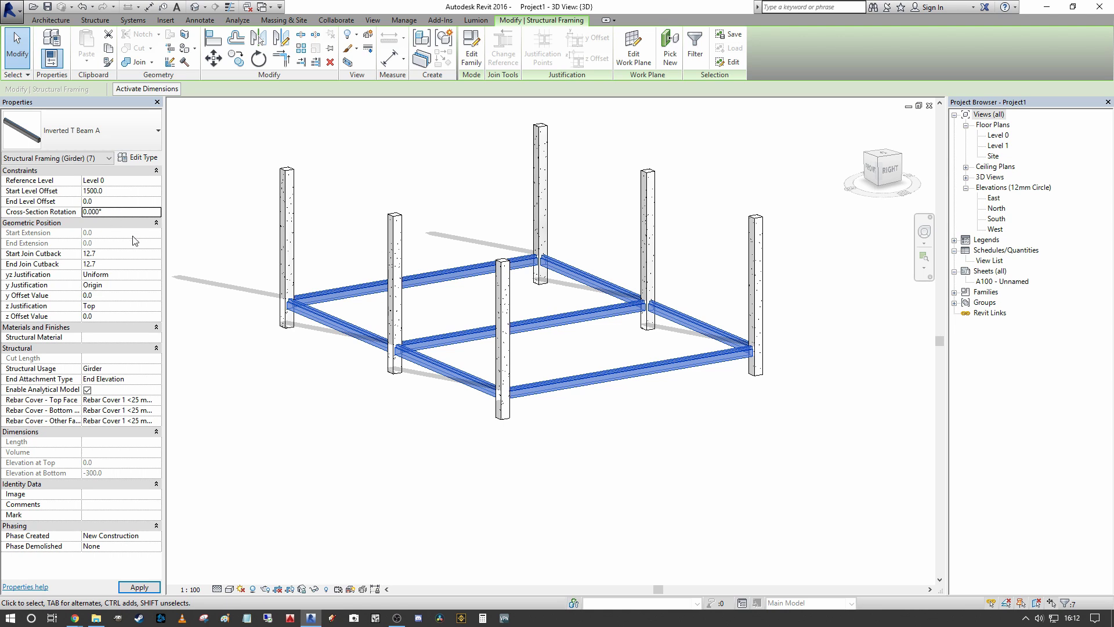
left_click(112, 203)
key("Return")
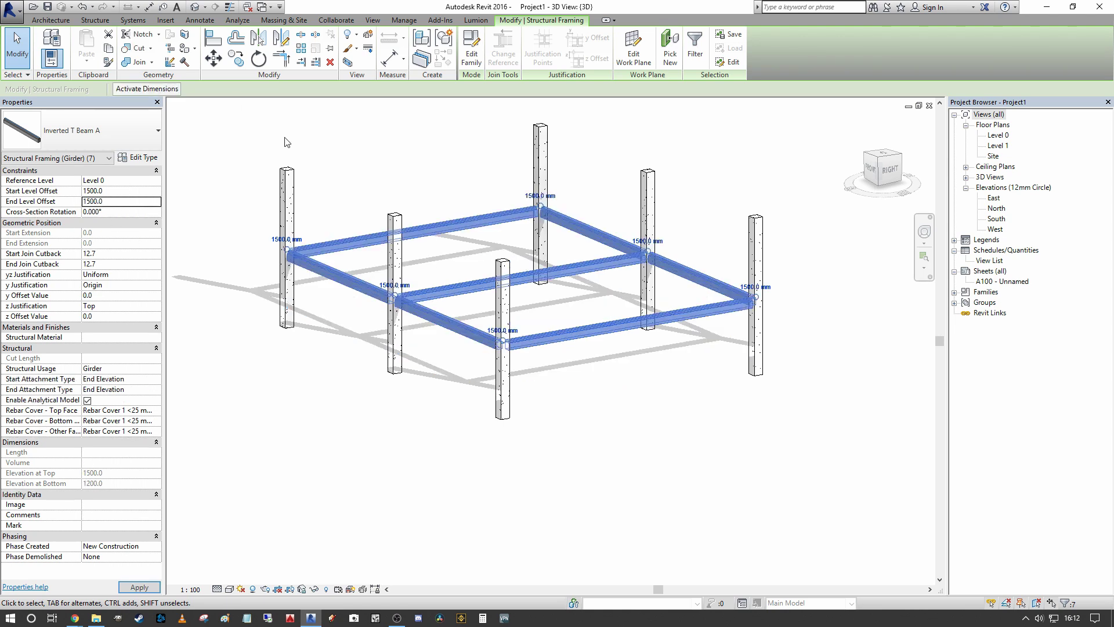
- Duplicate the selected beams' type Inverted T Beam A under the name Inverted T Beam B
scroll(348, 201, "up", 5)
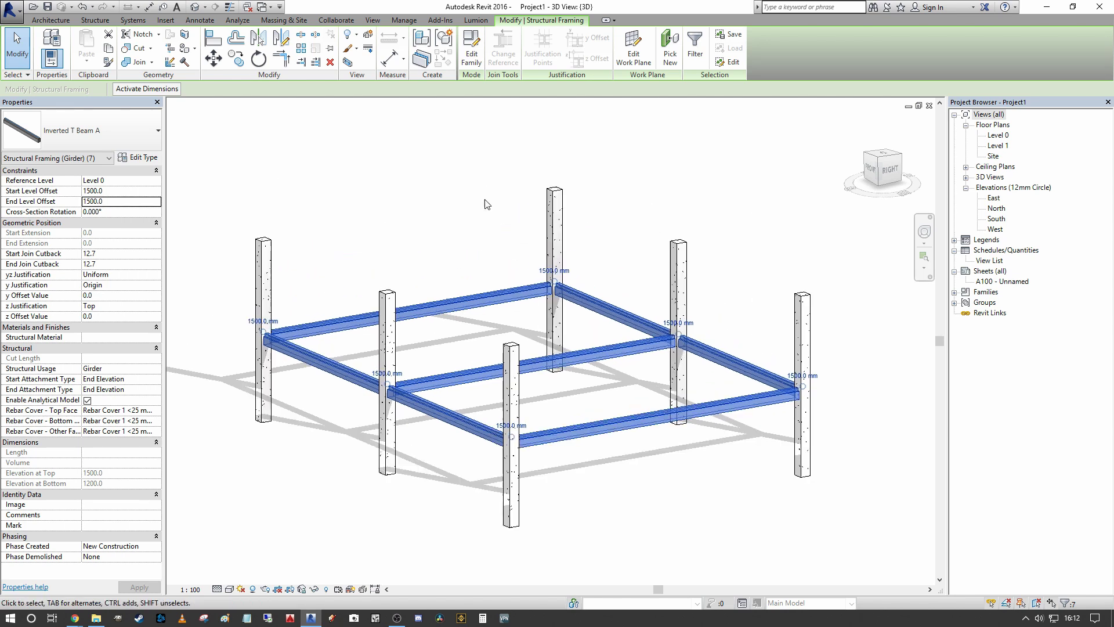
scroll(322, 358, "down", 5)
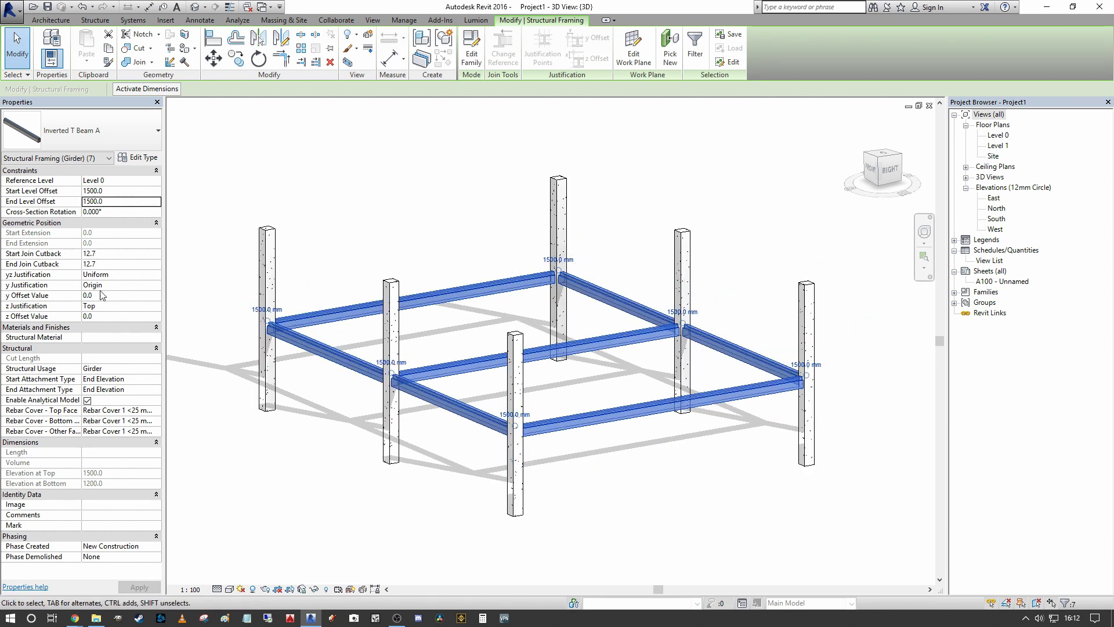
scroll(732, 468, "up", 4)
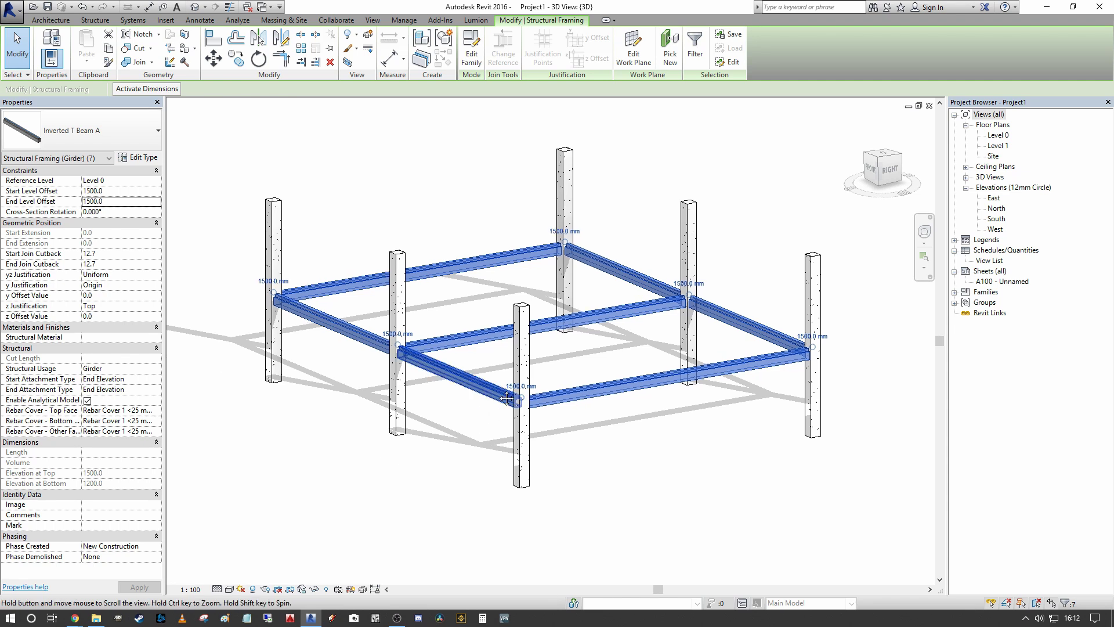
scroll(611, 307, "up", 1)
middle_click_drag(611, 306, 672, 412)
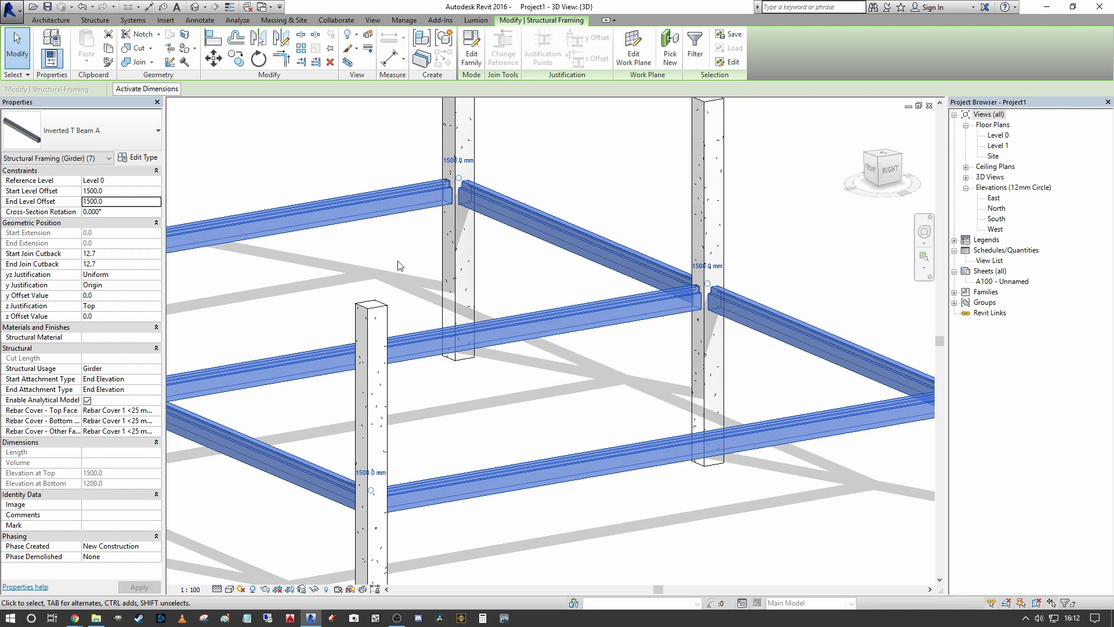
left_click(143, 158)
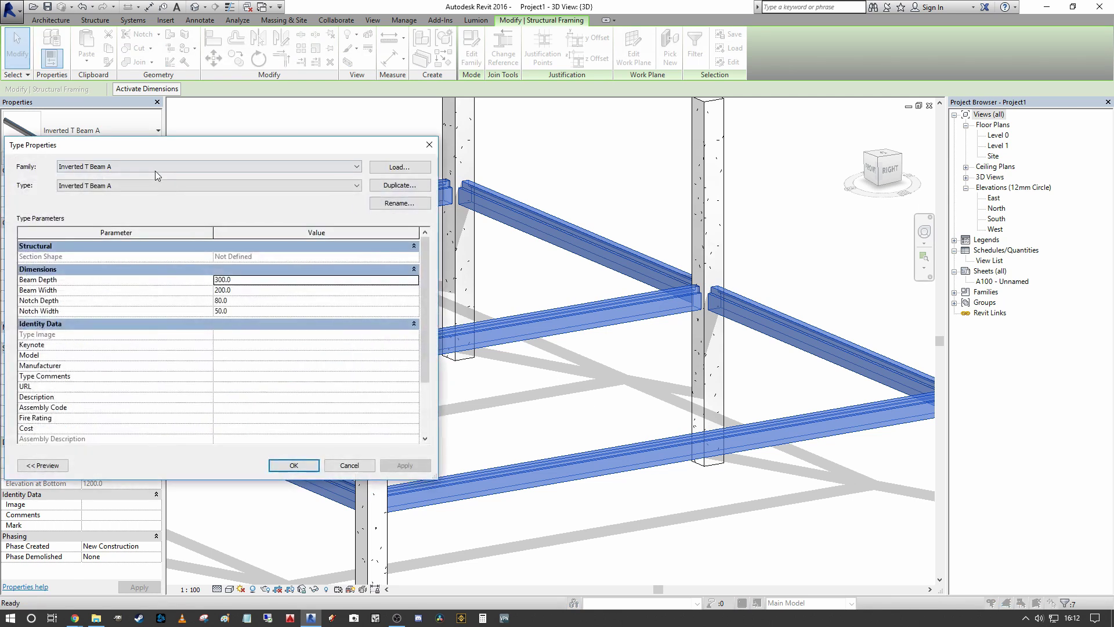
left_click_drag(273, 151, 673, 133)
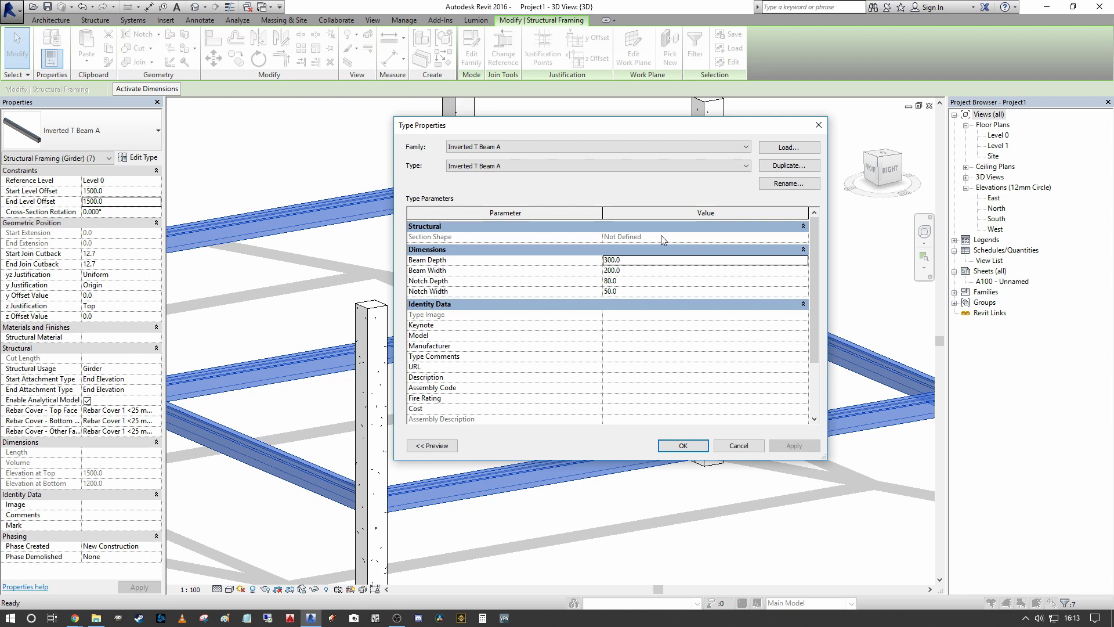
left_click(781, 166)
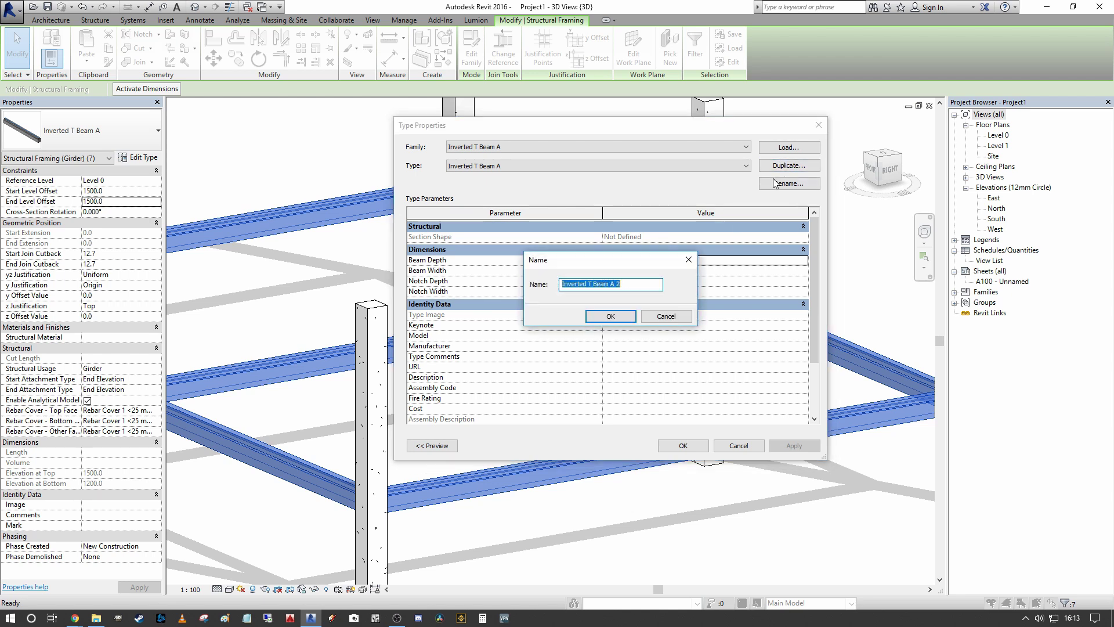
left_click(611, 283)
key("Delete")
key("Delete")
key("Delete")
key("Return")
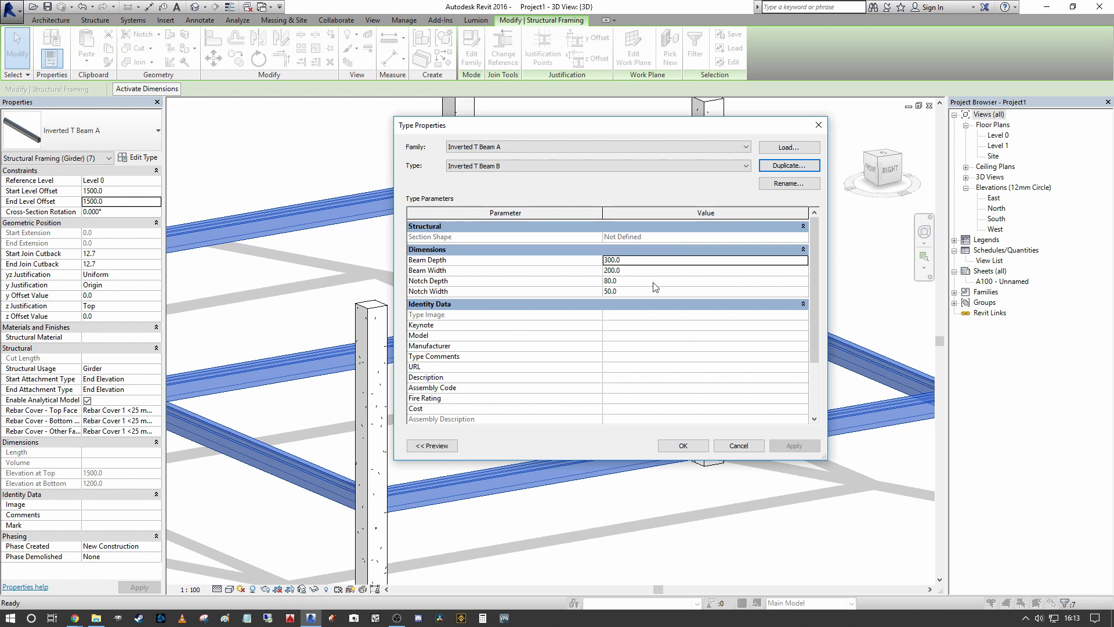
- Set Inverted T Beam B to beam depth 750, beam width 350, notch depth 150 and notch width 75, and apply it to the beams
left_click(668, 261)
type("750")
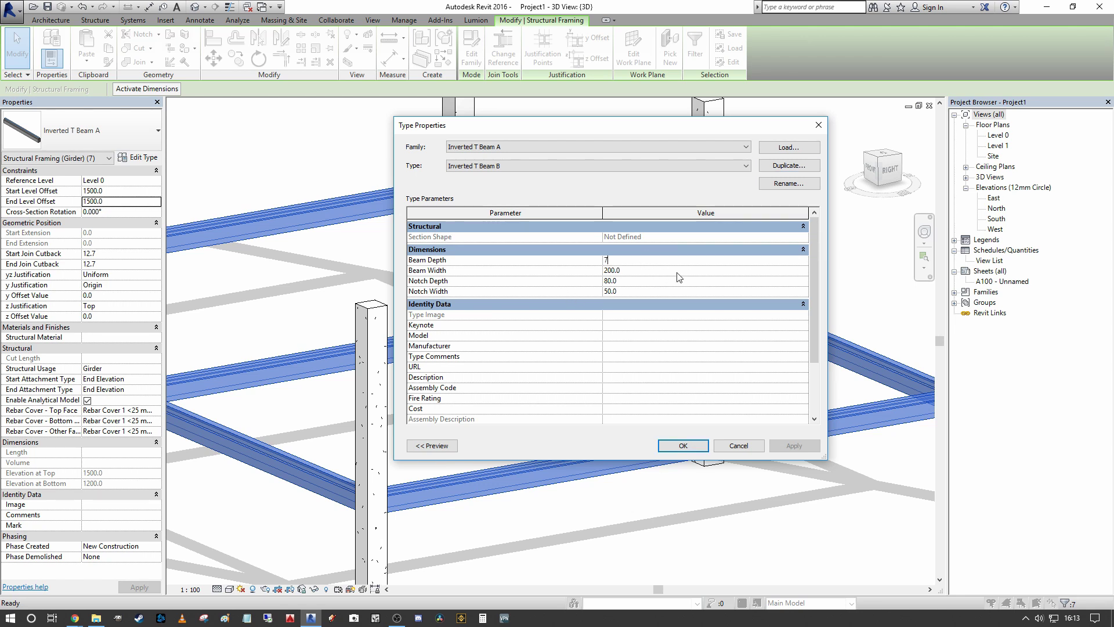
left_click(677, 271)
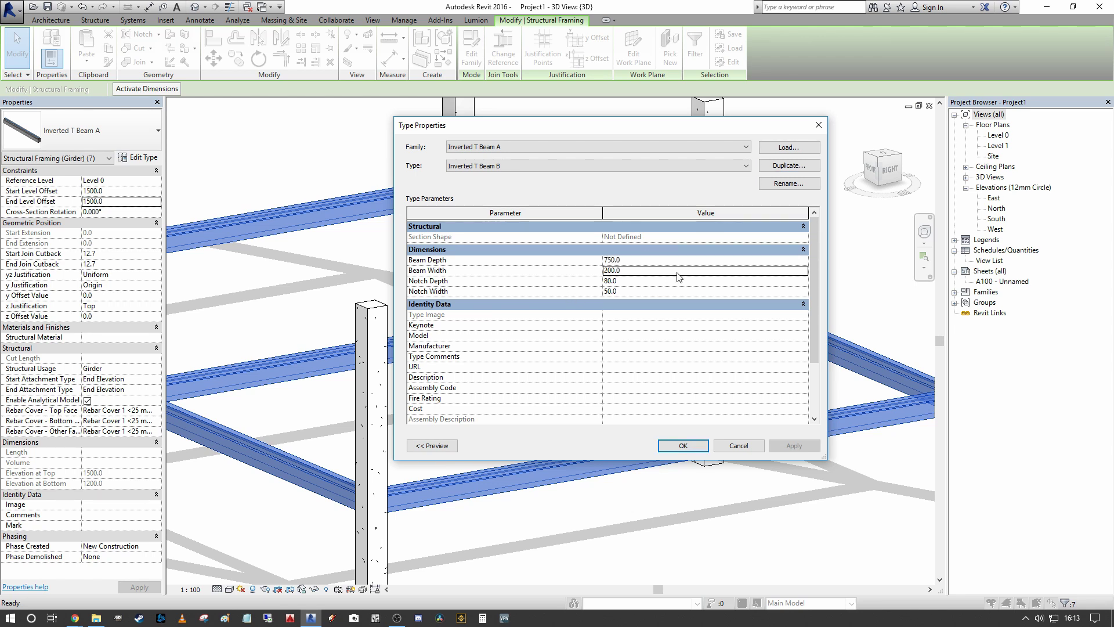
type("350")
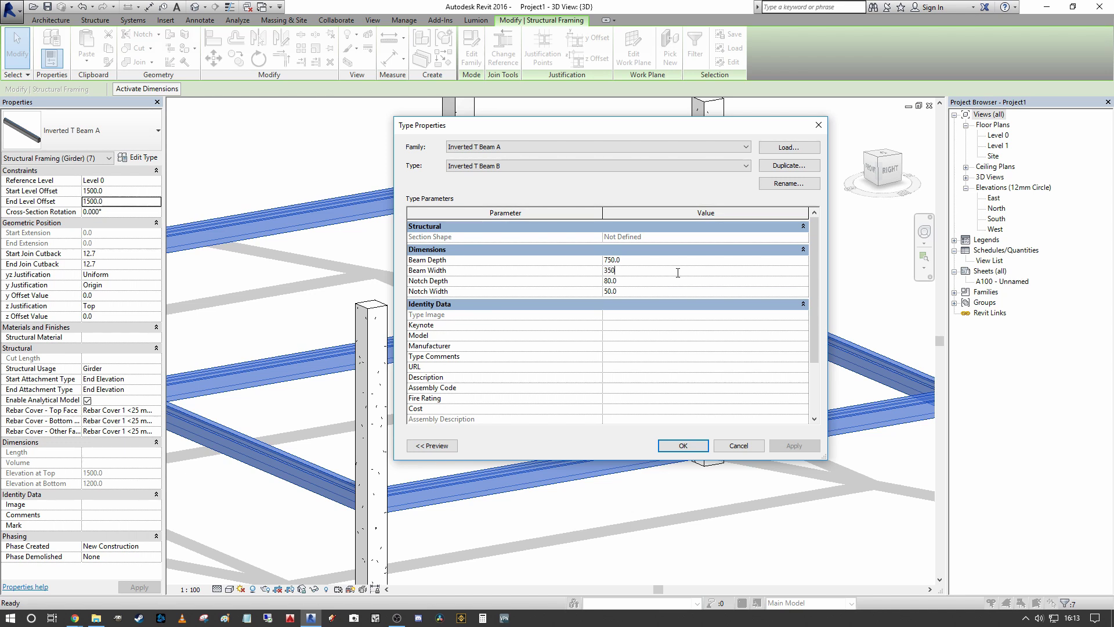
key("Tab")
type("150")
key("Tab")
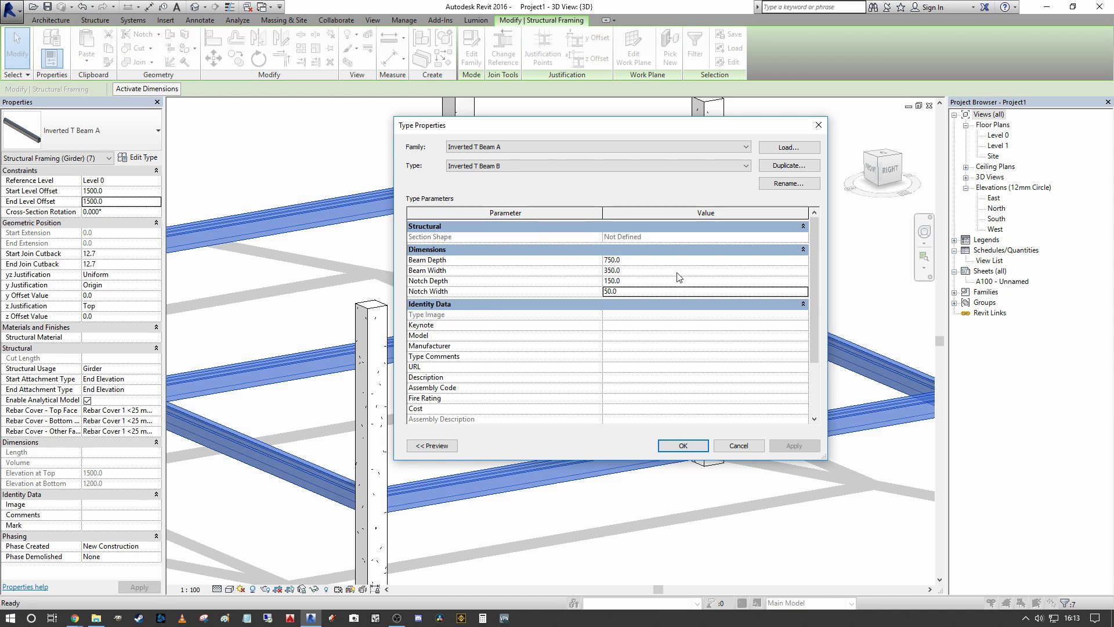
type("75")
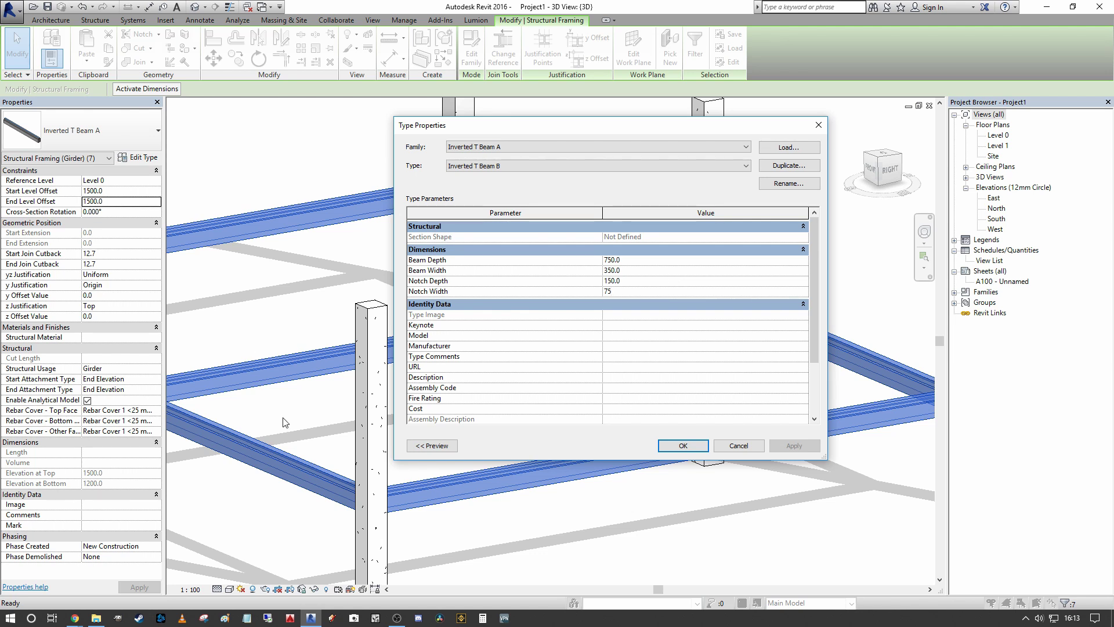
left_click(684, 446)
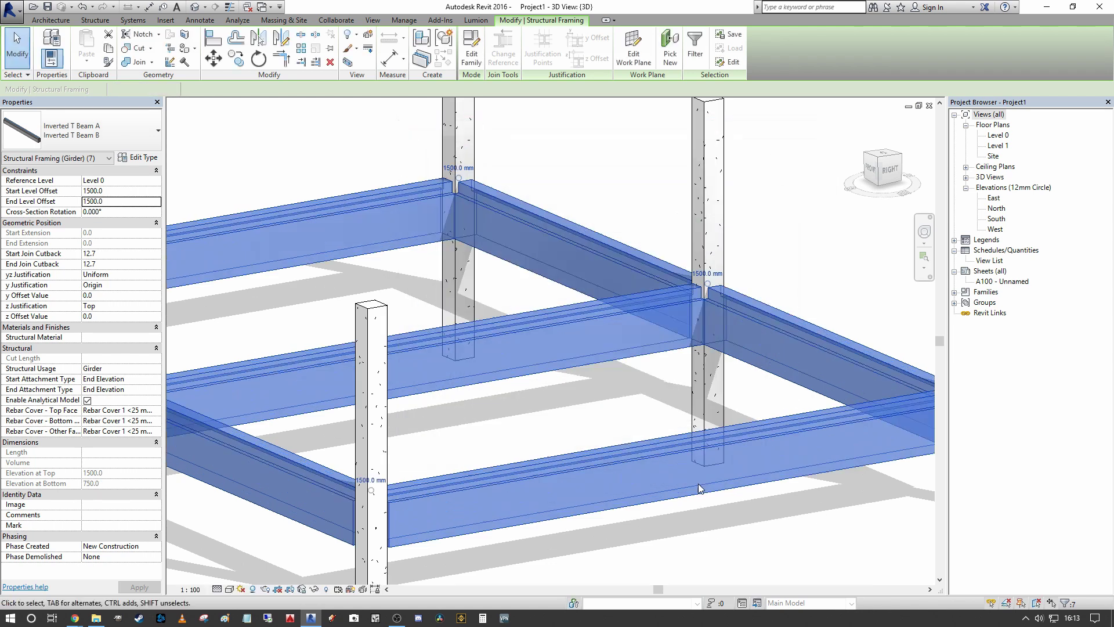
- Deselect the beams and examine their resized profiles and column junctions from several angles in the 3D view
left_click(592, 422)
scroll(593, 422, "down", 3)
middle_click_drag(592, 422, 737, 406, "shift")
scroll(284, 322, "up", 5)
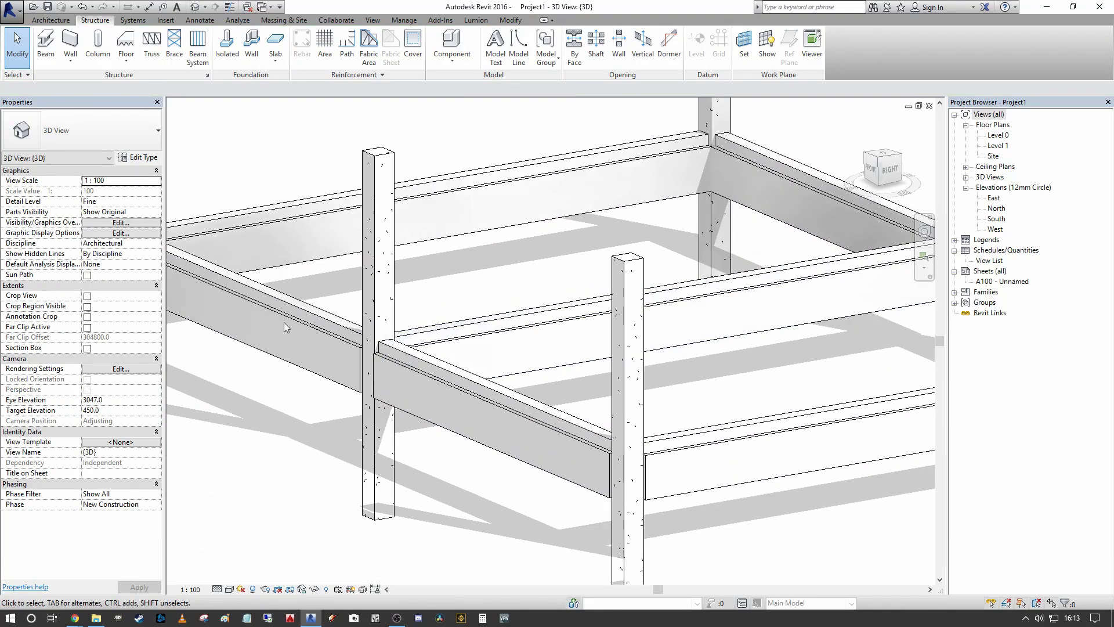
scroll(284, 322, "down", 2)
middle_click_drag(283, 322, 611, 252, "shift")
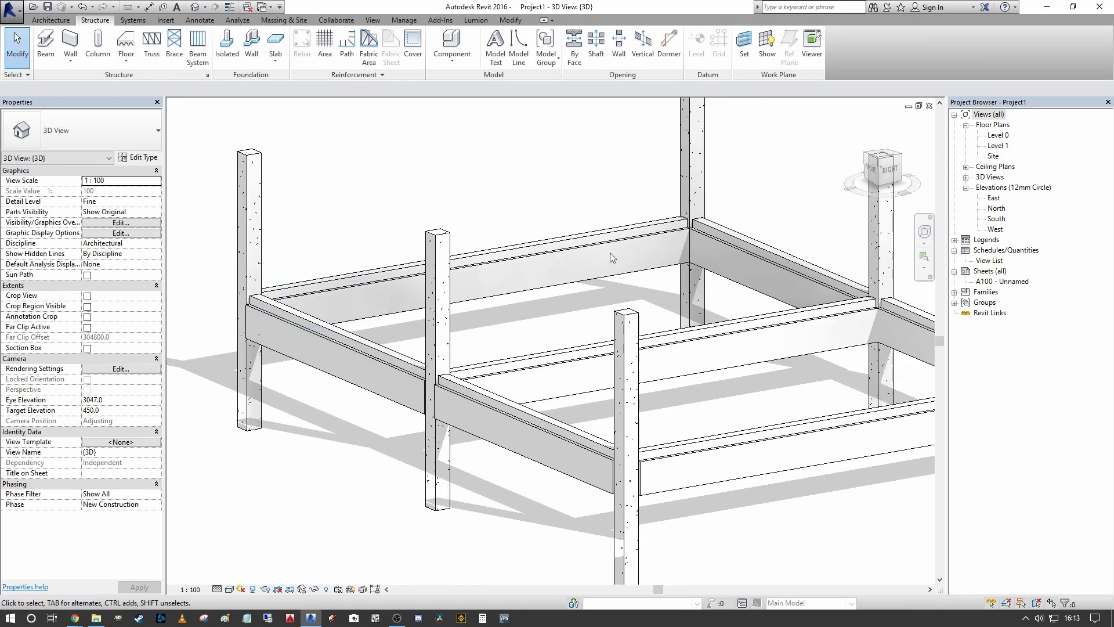
scroll(789, 216, "up", 2)
middle_click_drag(788, 215, 618, 236)
scroll(618, 237, "down", 1)
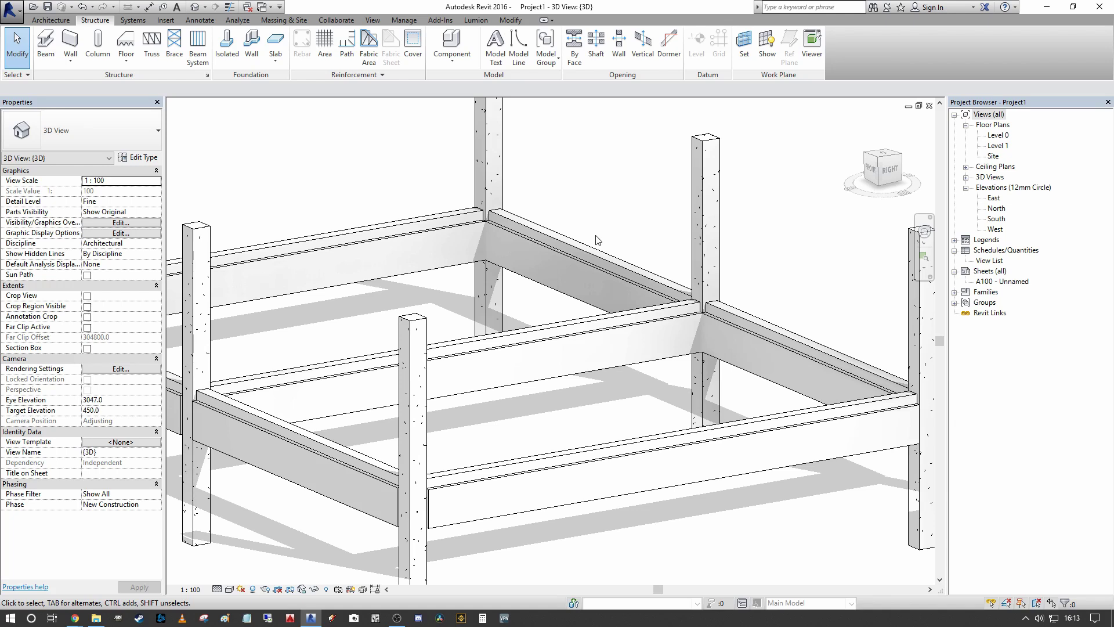
scroll(459, 220, "down", 2)
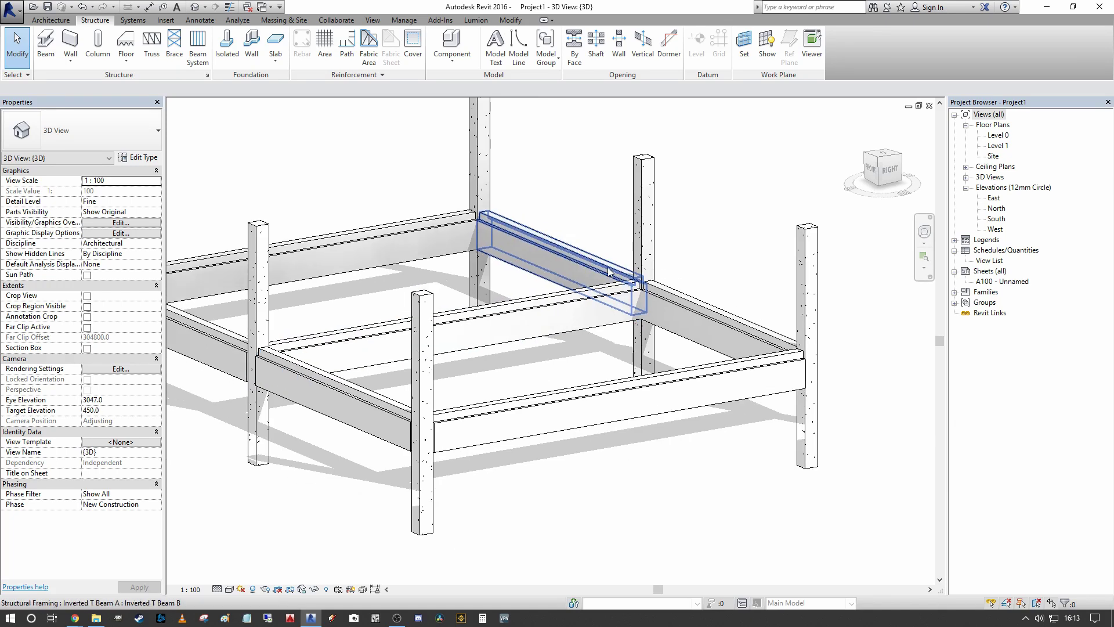
- In the Level 0 floor plan, draw a short section line across the grid A beam between grids 2 and 3
double_click(995, 135)
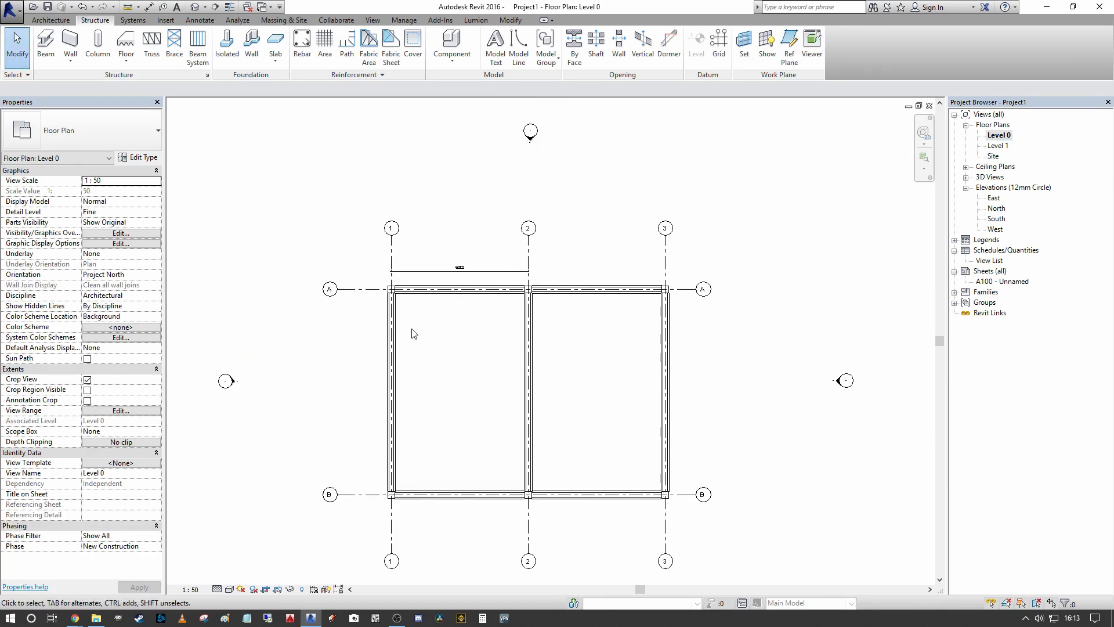
scroll(406, 325, "up", 3)
scroll(333, 127, "up", 3)
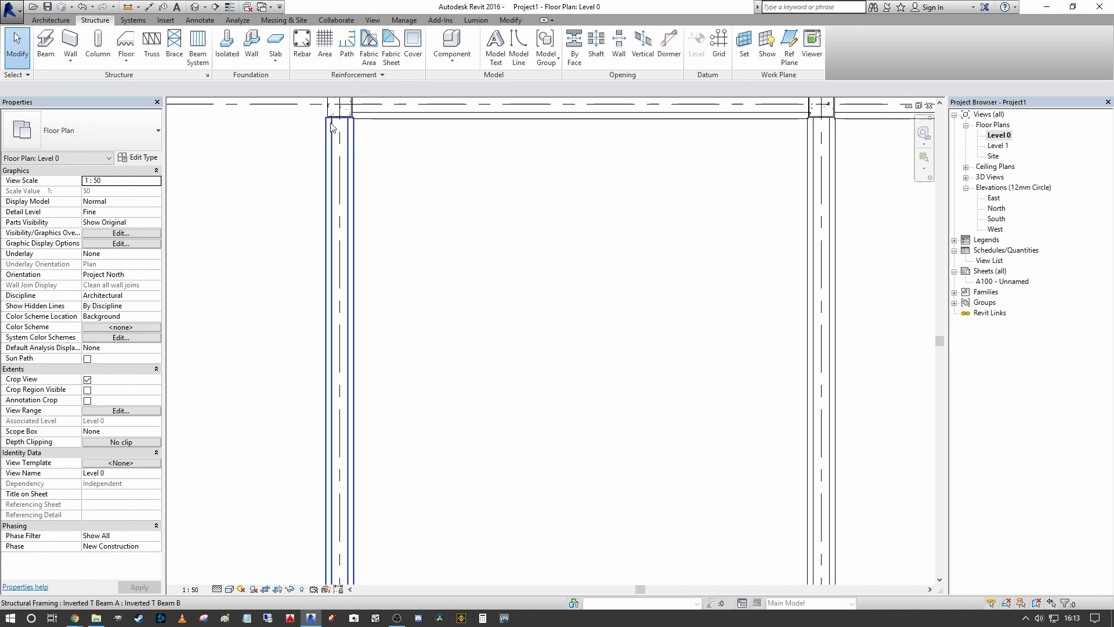
middle_click_drag(333, 127, 327, 272)
scroll(327, 272, "down", 4)
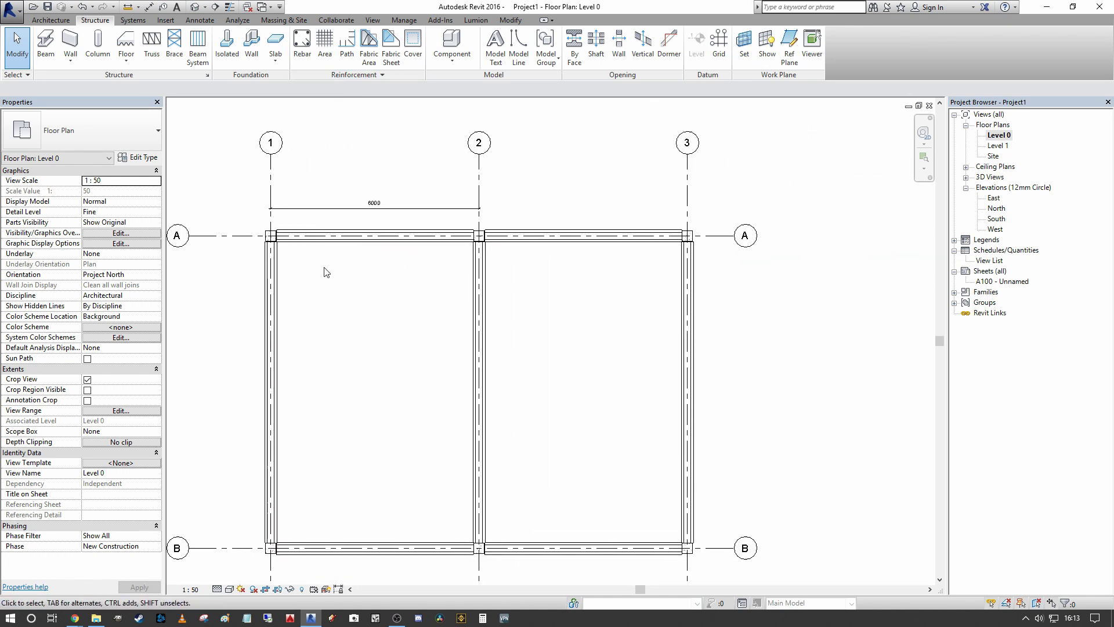
middle_click_drag(493, 311, 527, 284)
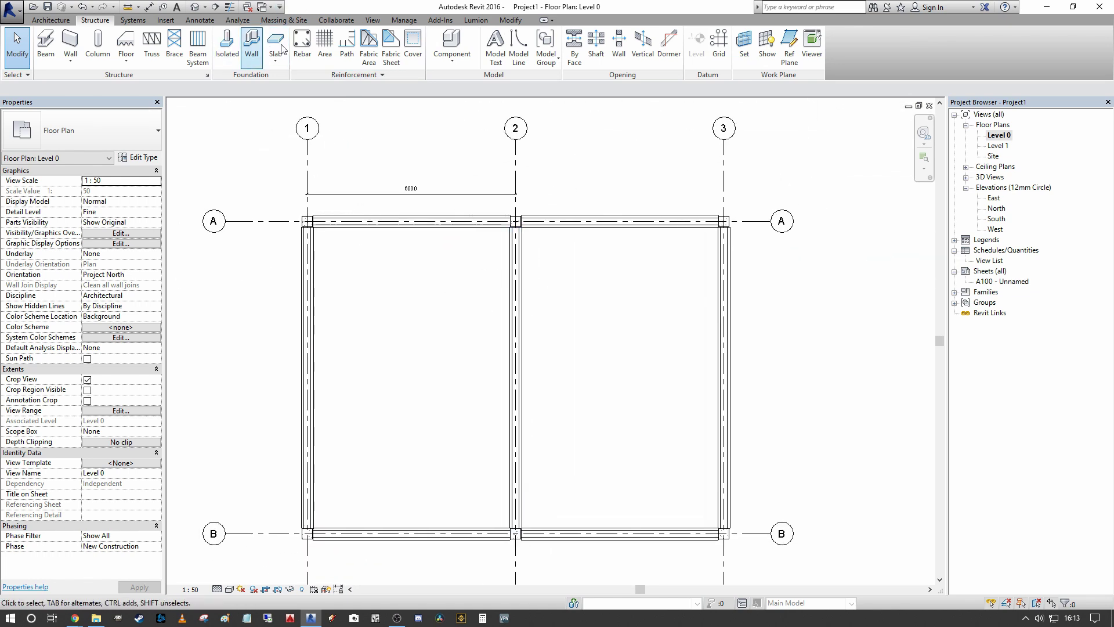
left_click(216, 7)
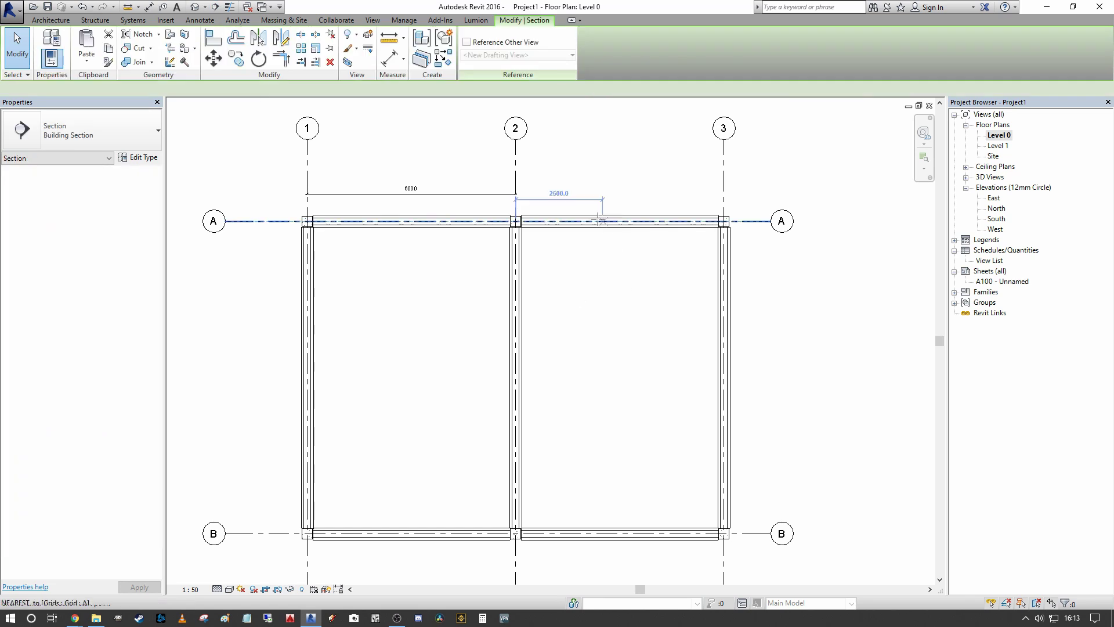
left_click(578, 186)
left_click(579, 247)
key("Escape")
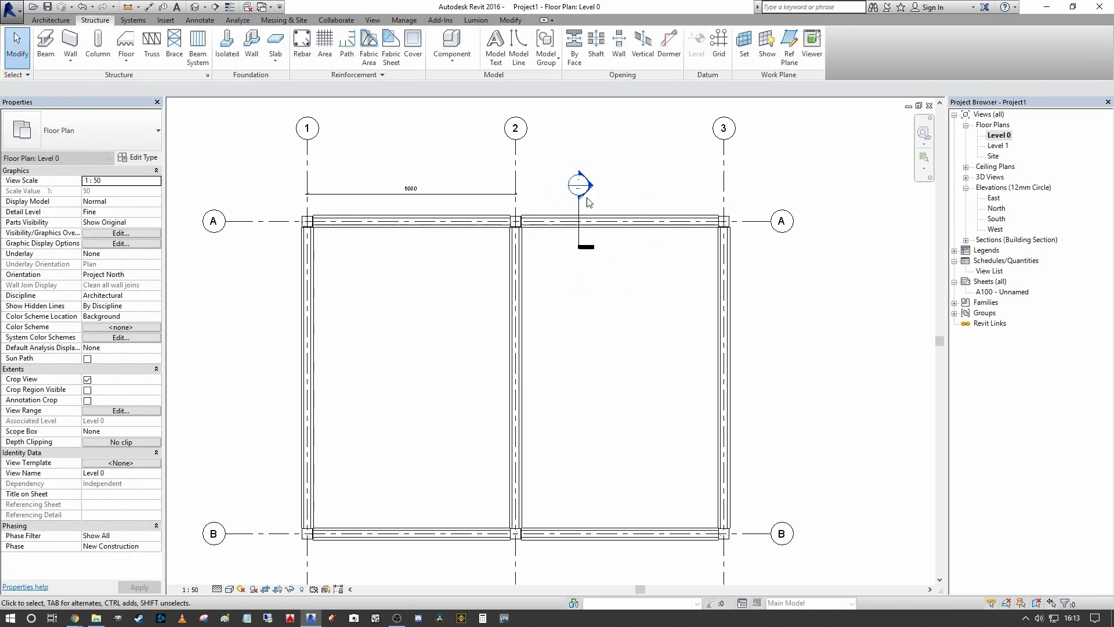
- Open the new section view and set its detail level to Fine
double_click(579, 184)
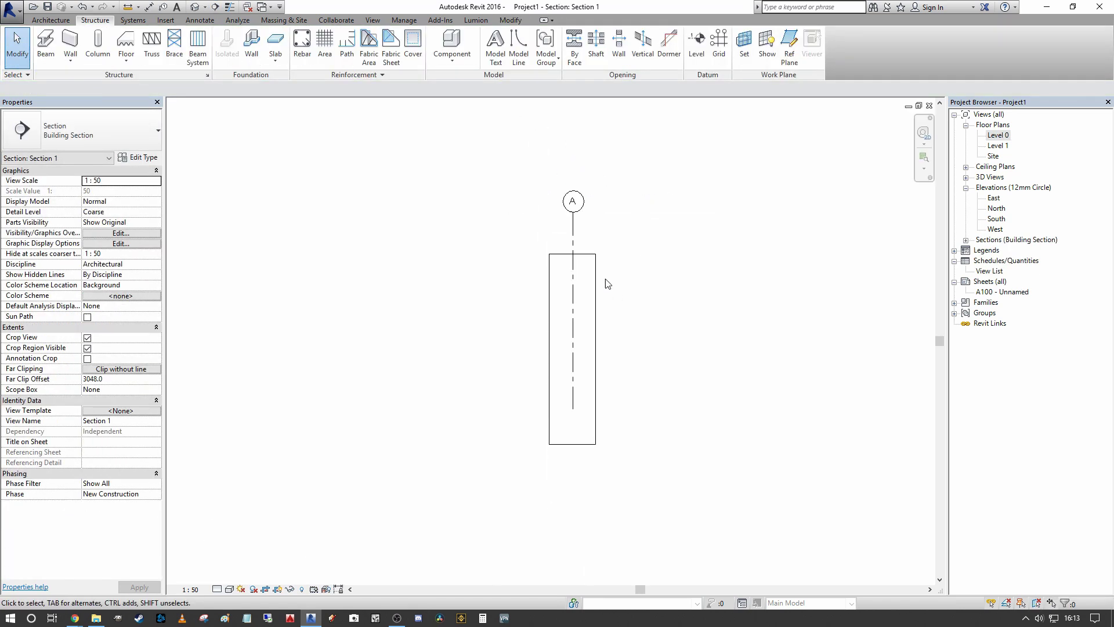
scroll(581, 255, "down", 2)
left_click(552, 238)
scroll(584, 229, "down", 2)
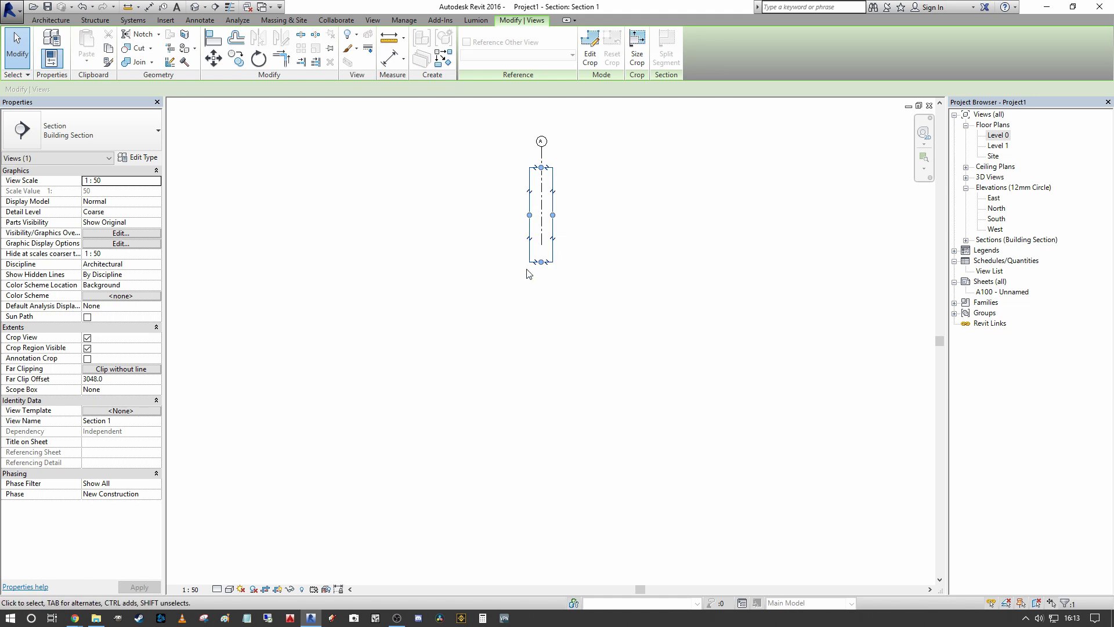
left_click(217, 589)
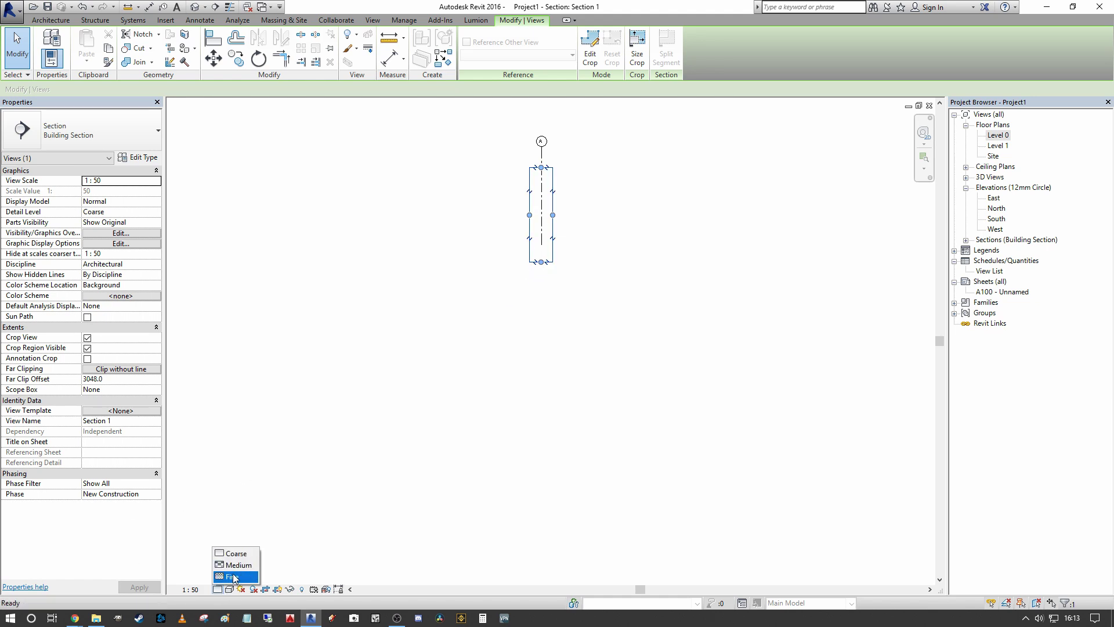
left_click(233, 576)
scroll(540, 232, "up", 4)
scroll(541, 247, "up", 3)
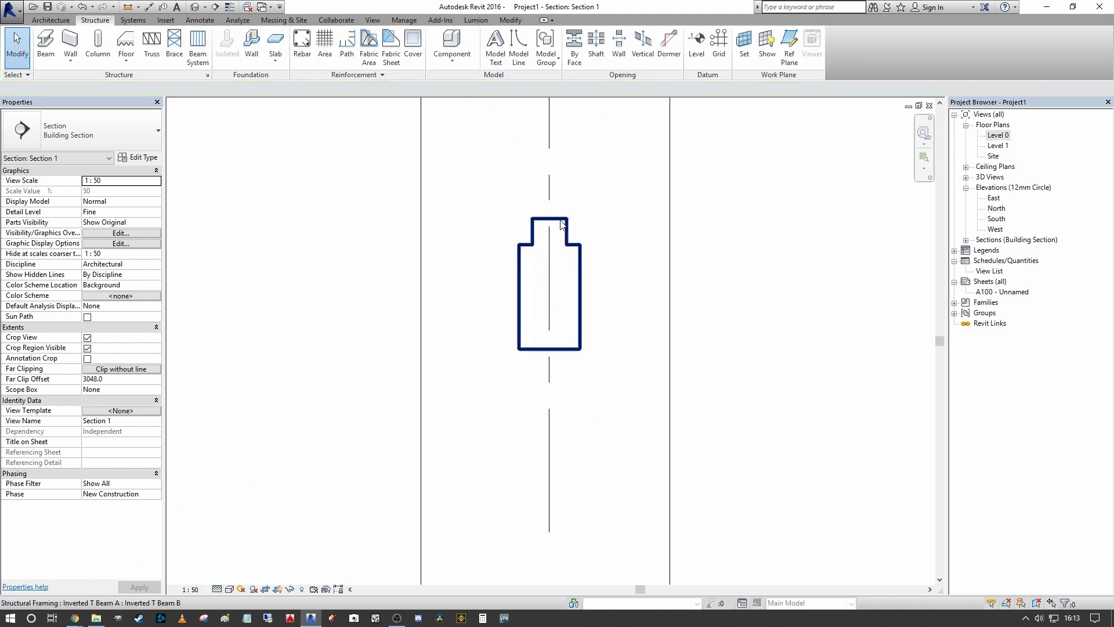
- Check the type dimensions of the beam cut by the section, leaving them as they are
left_click(546, 257)
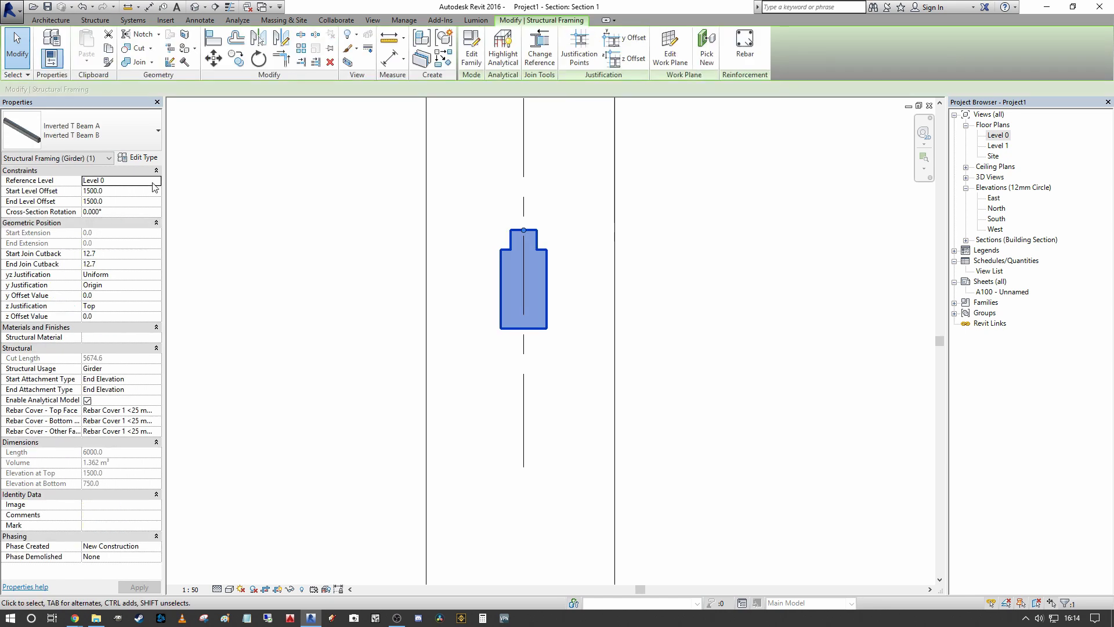
left_click(138, 158)
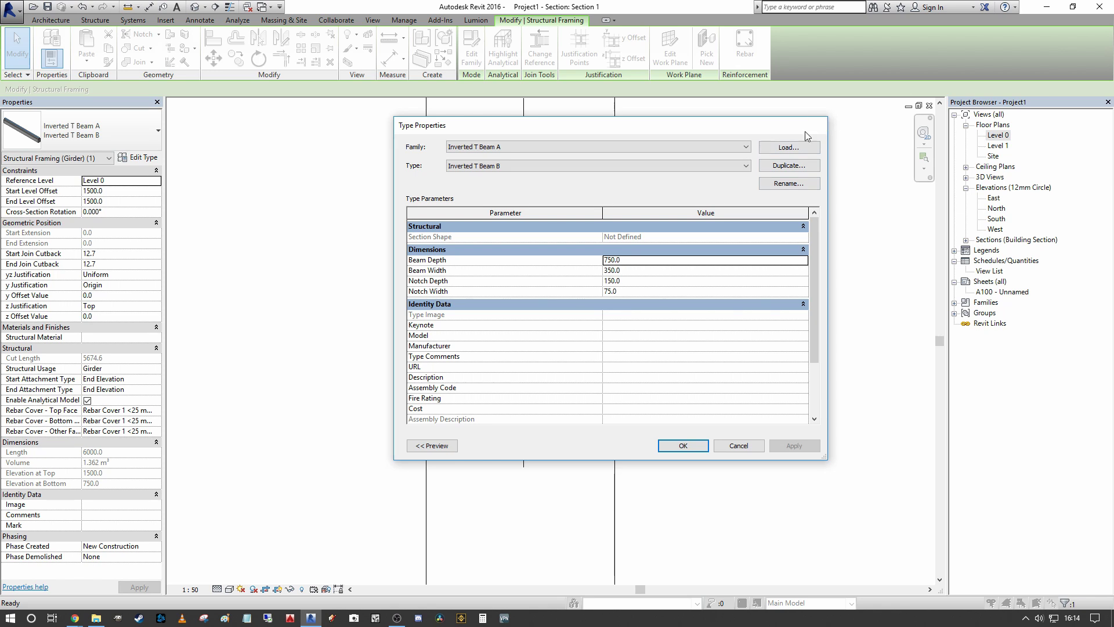
key("Escape")
key("Escape")
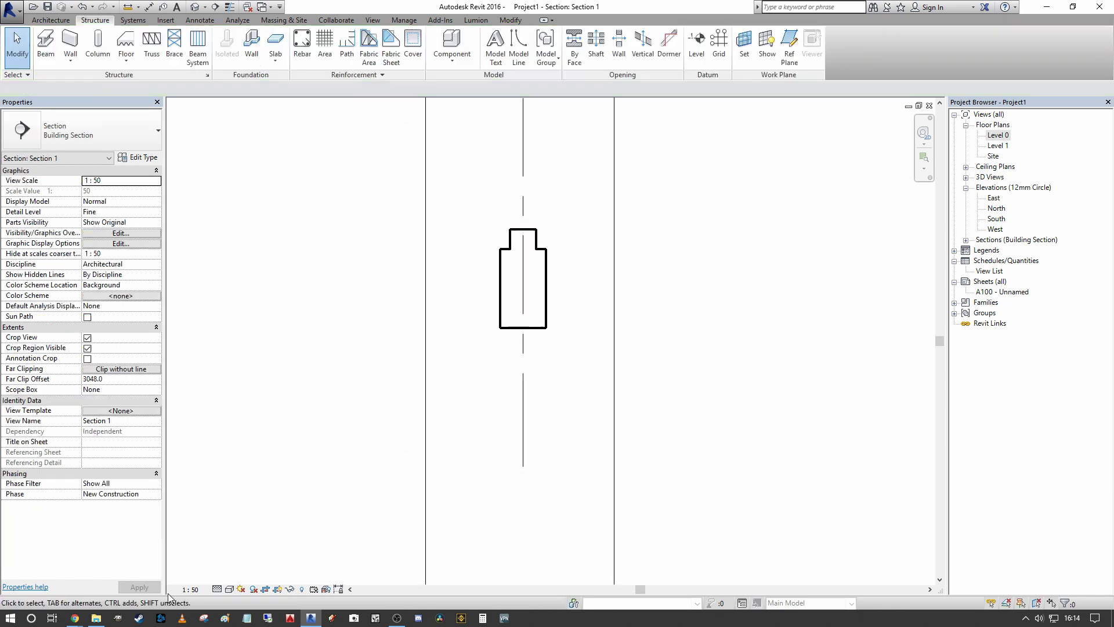
- Set the section view scale to 1:20 and add an aligned dimension for the beam's overall depth beside the profile
left_click(191, 589)
left_click(200, 474)
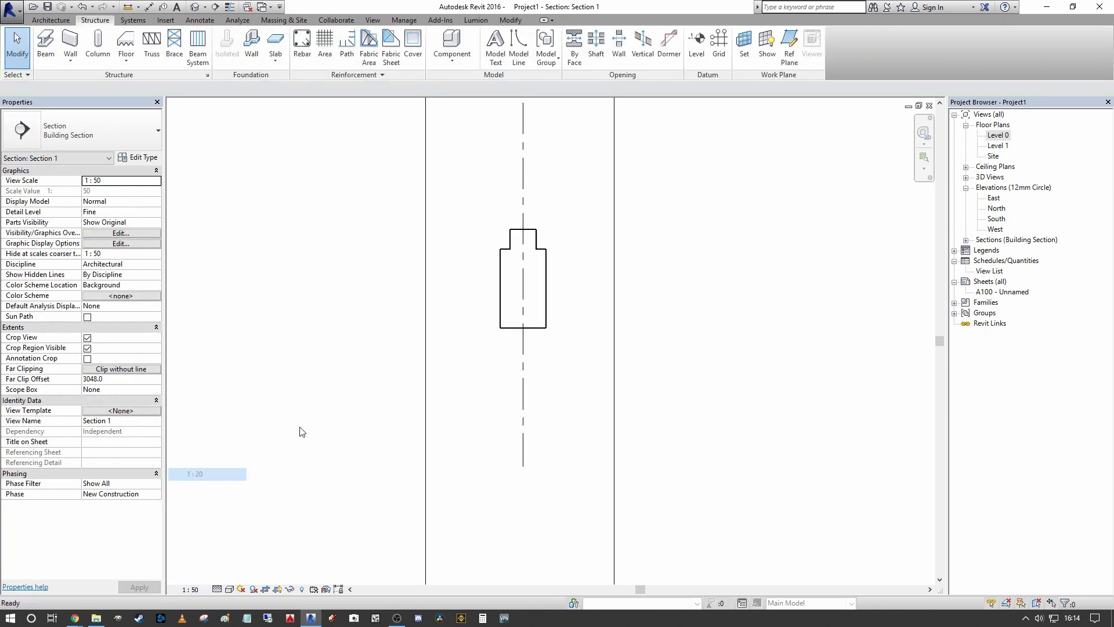
key("d")
key("i")
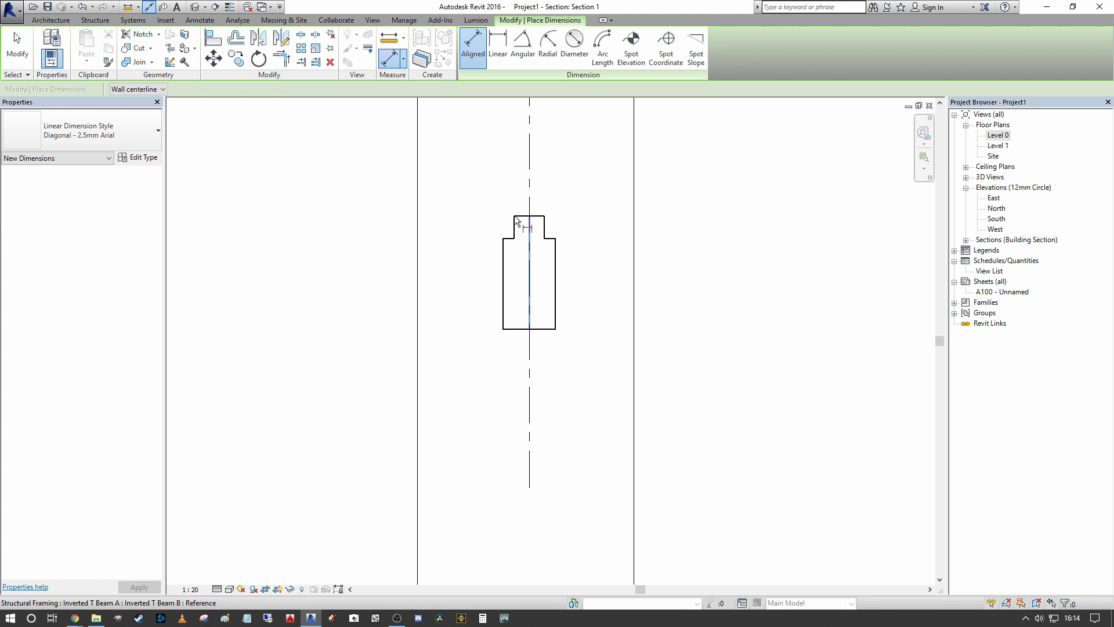
left_click(518, 216)
left_click(513, 329)
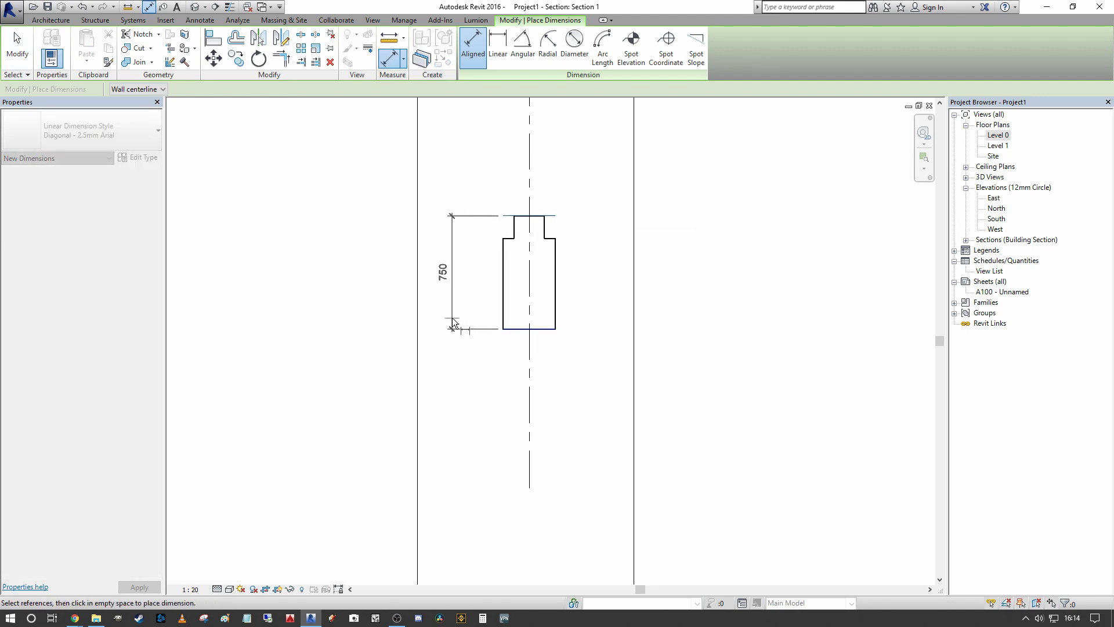
left_click(453, 322)
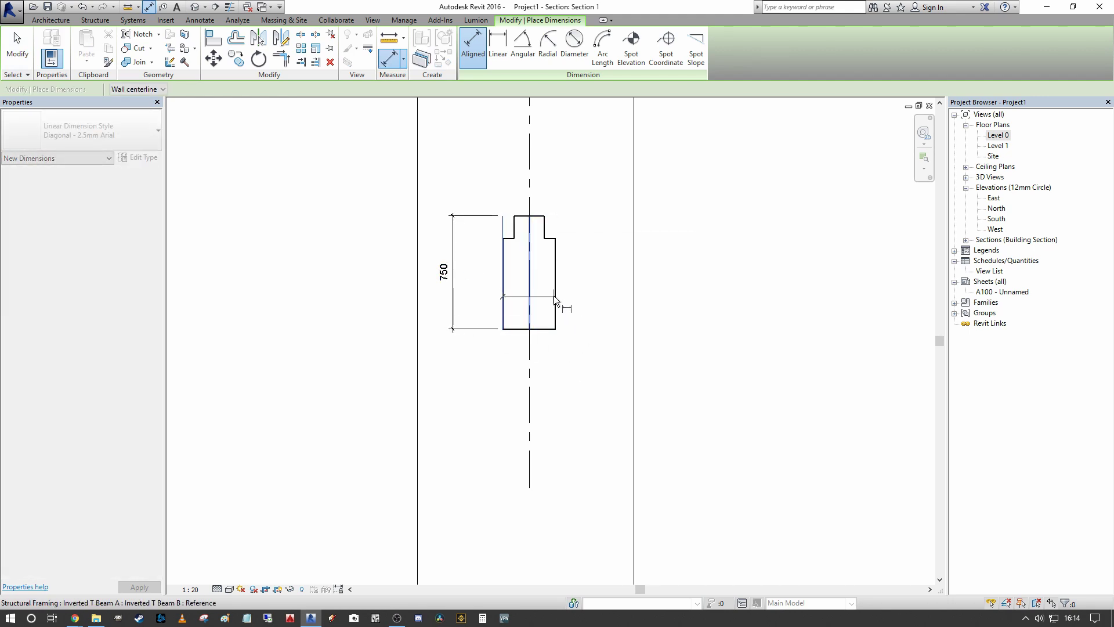
- Add aligned dimensions for the beam's overall width below the profile and for the upper stem's height beside the step
left_click(556, 297)
left_click(555, 360)
scroll(552, 232, "up", 2)
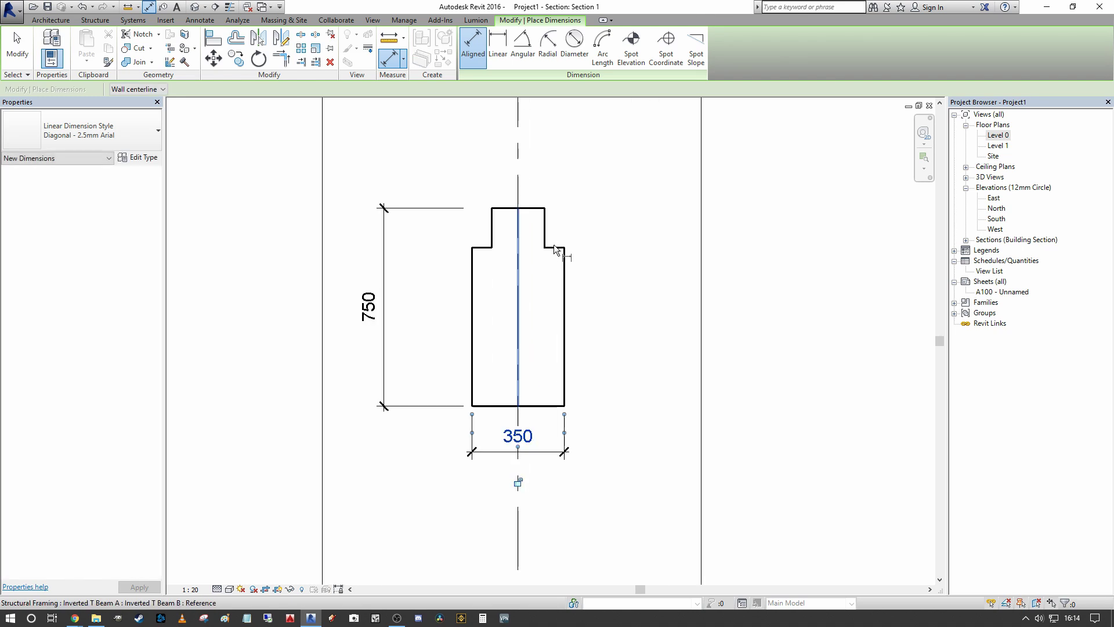
left_click(554, 248)
left_click(537, 208)
left_click(595, 220)
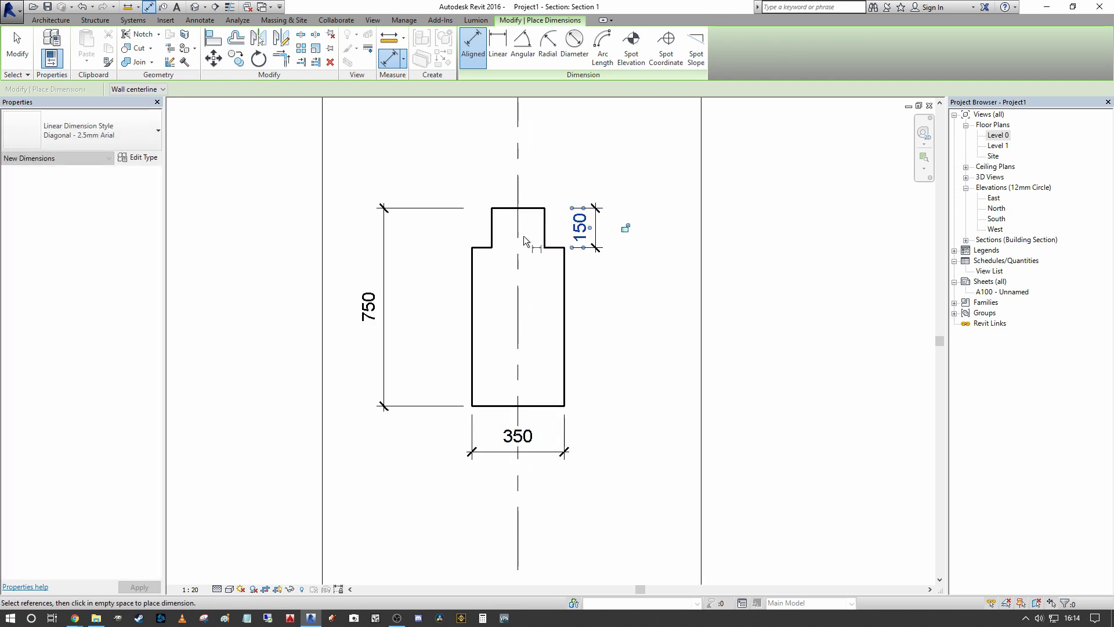
- Add an aligned dimension above the profile for the ledge width between the stem face and the beam's outer face
left_click(544, 228)
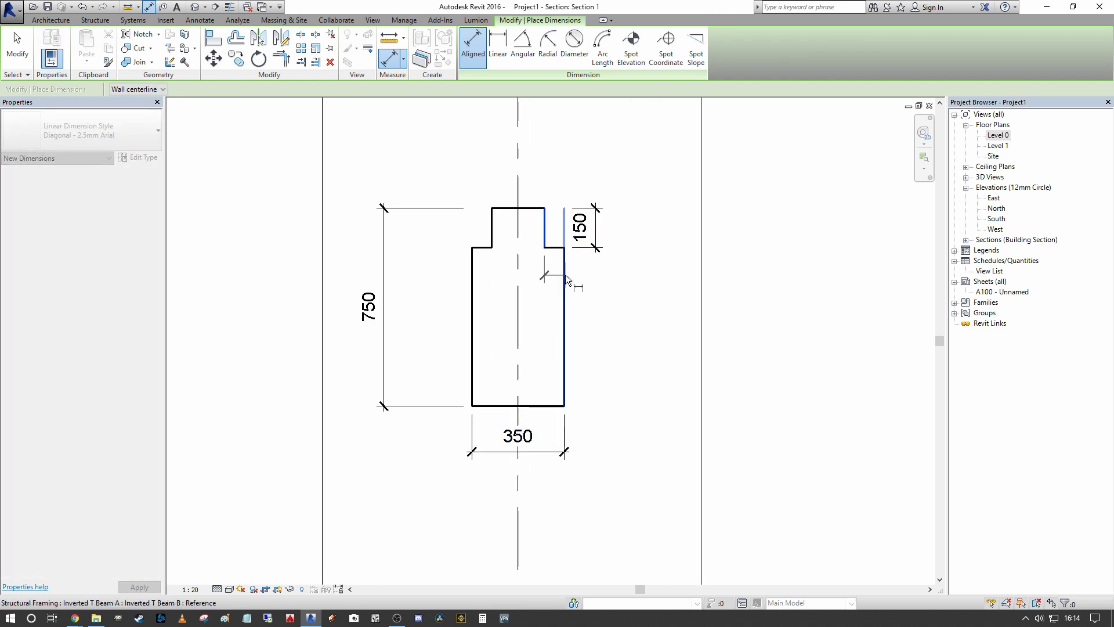
left_click(565, 274)
left_click(561, 200)
key("Escape")
scroll(617, 193, "down", 1)
key("Escape")
middle_click_drag(605, 224, 559, 290)
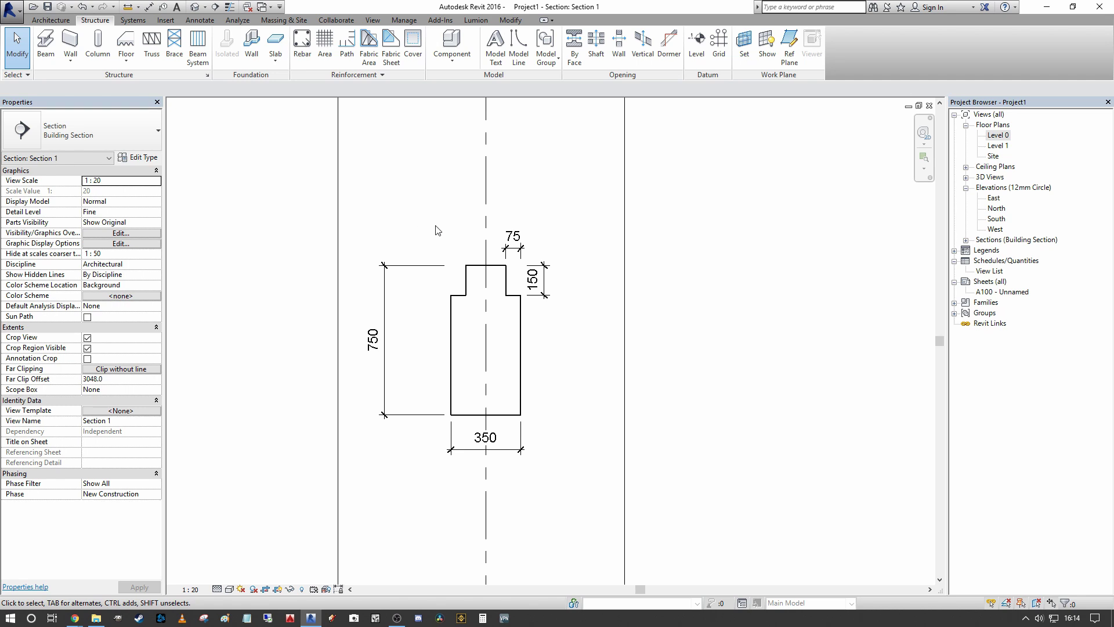
- Examine the dimensioned beam profile in the section, including the stem height dimension and the beam's instance properties
middle_click_drag(438, 231, 468, 325)
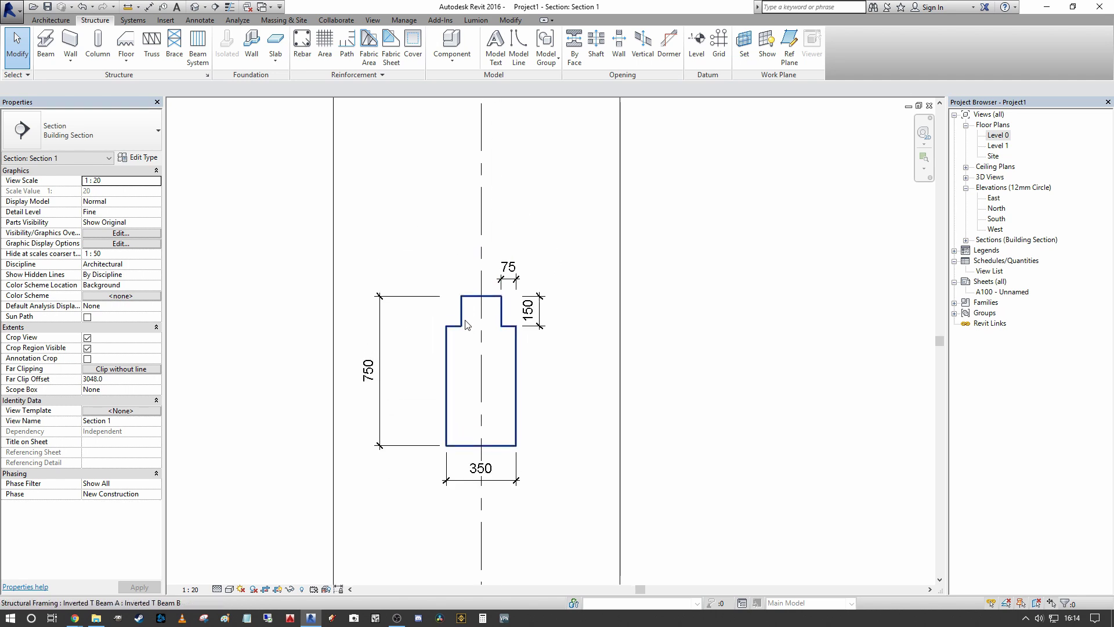
scroll(427, 293, "down", 2)
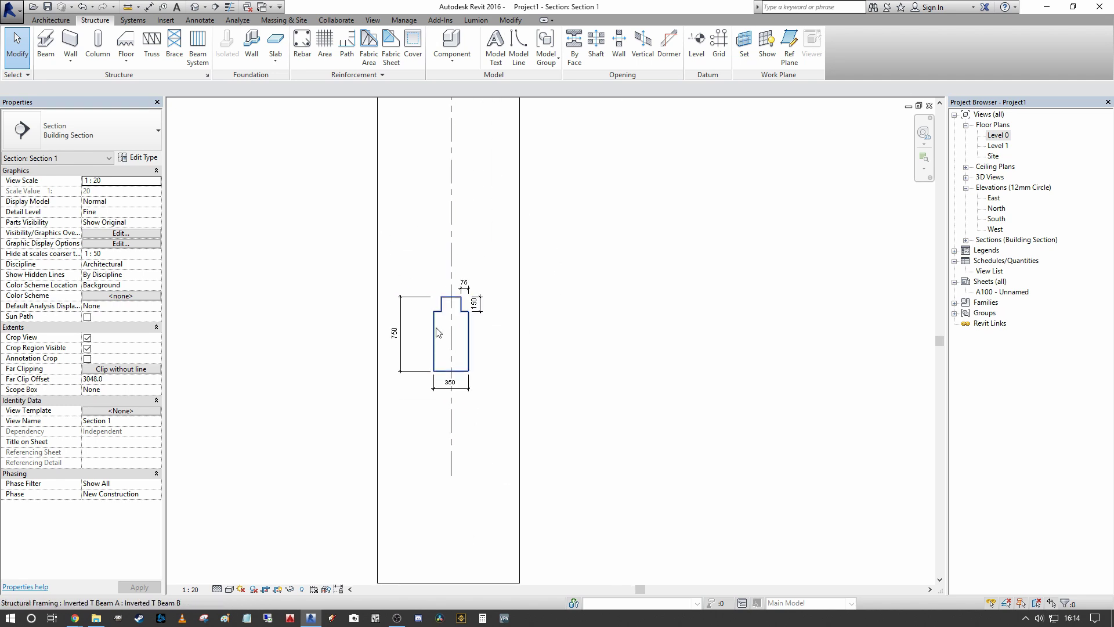
scroll(439, 332, "up", 4)
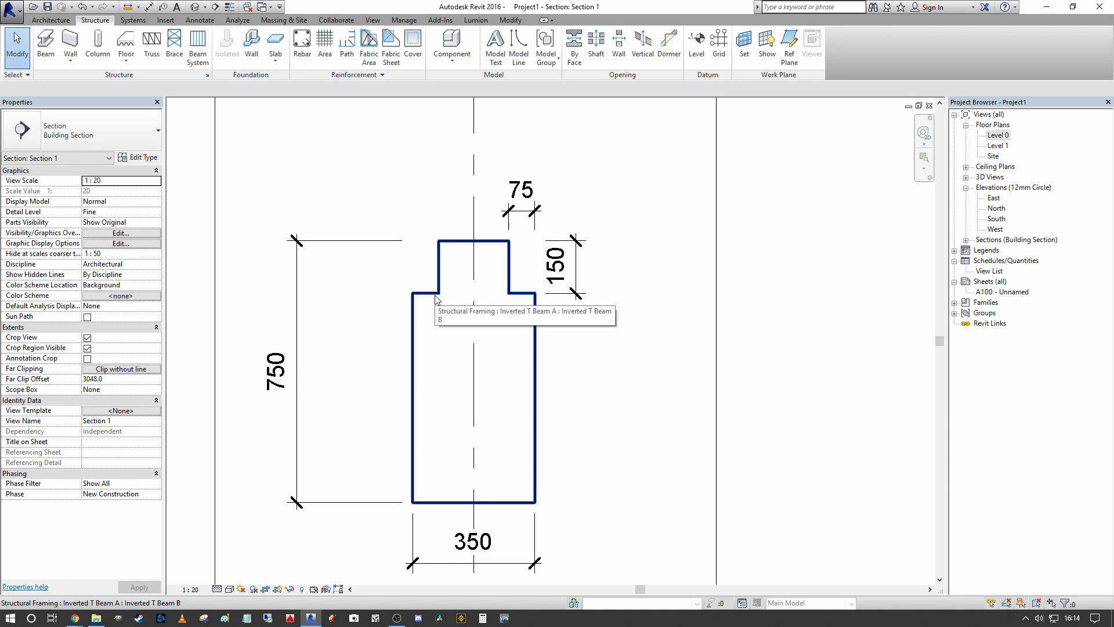
left_click(587, 284)
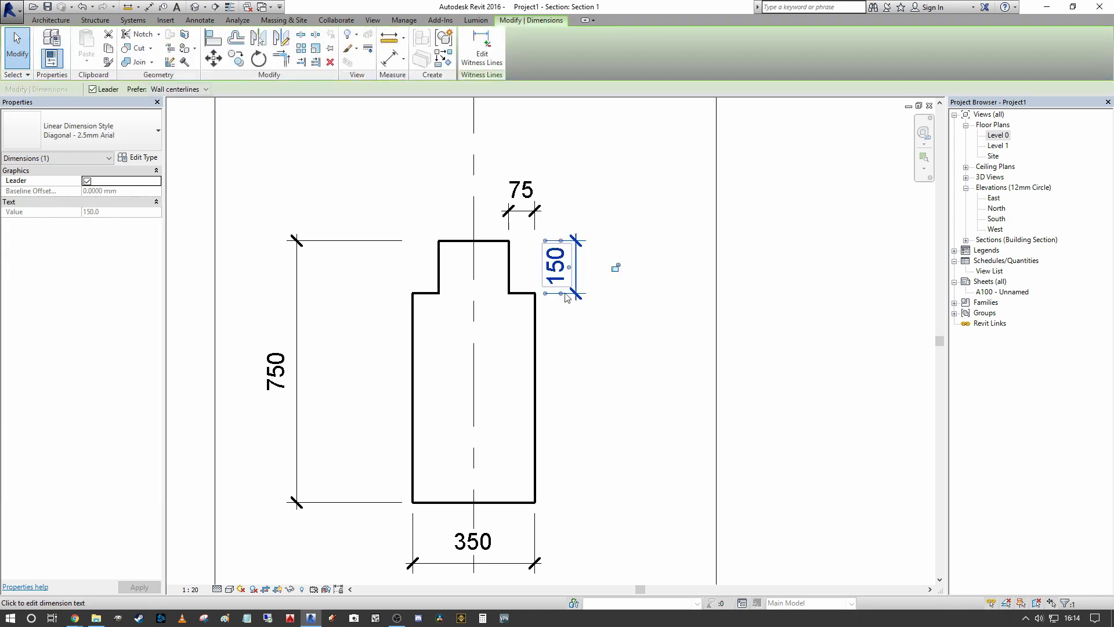
scroll(596, 242, "down", 2)
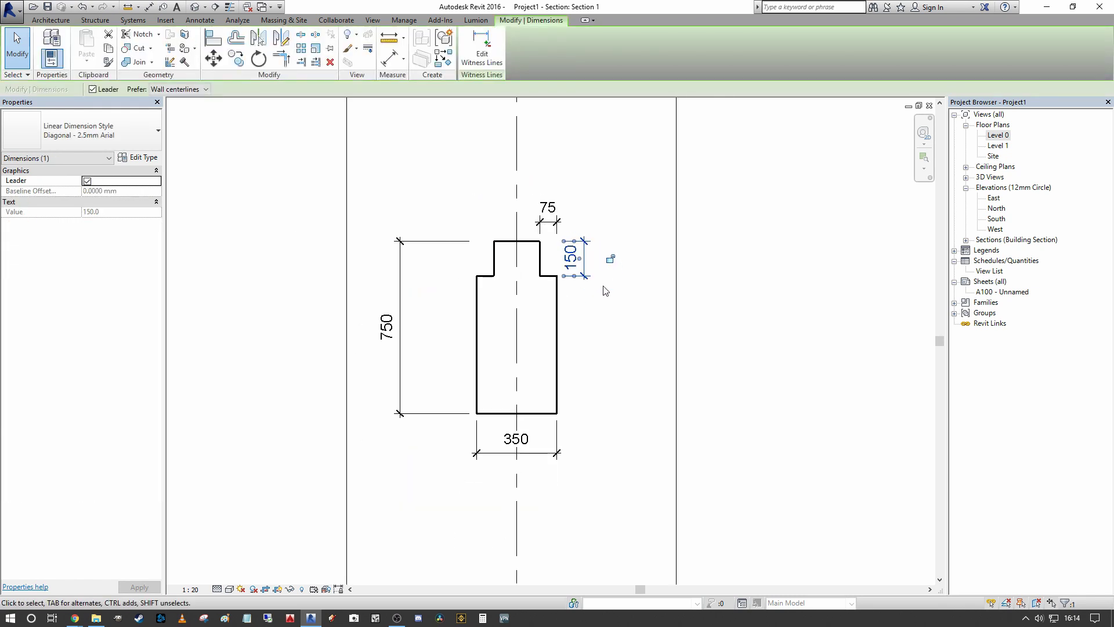
left_click(581, 337)
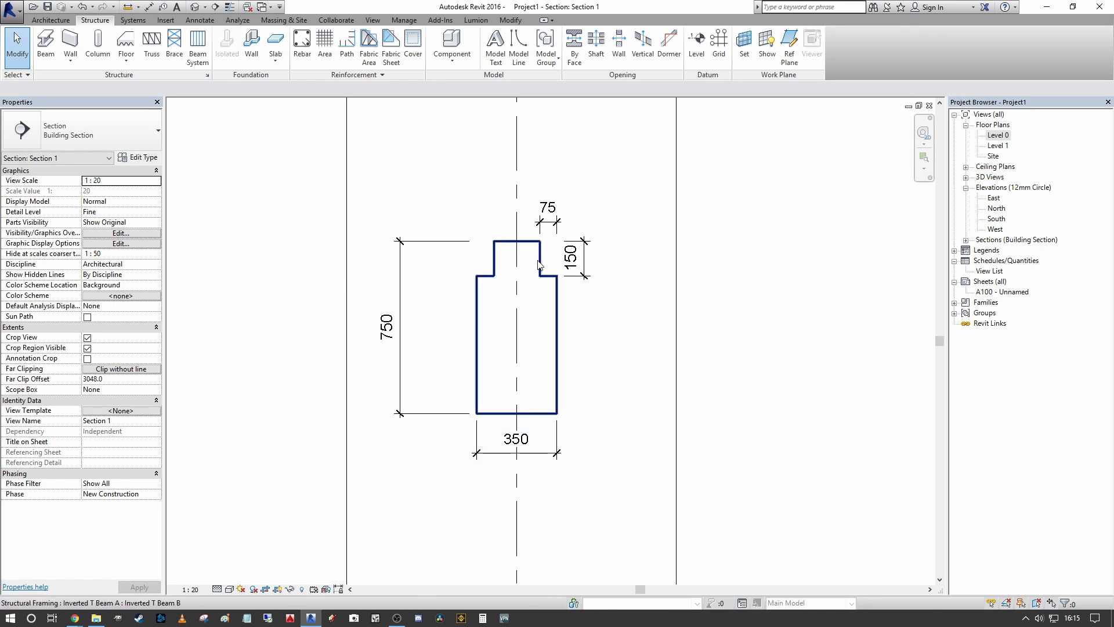
scroll(488, 366, "up", 2)
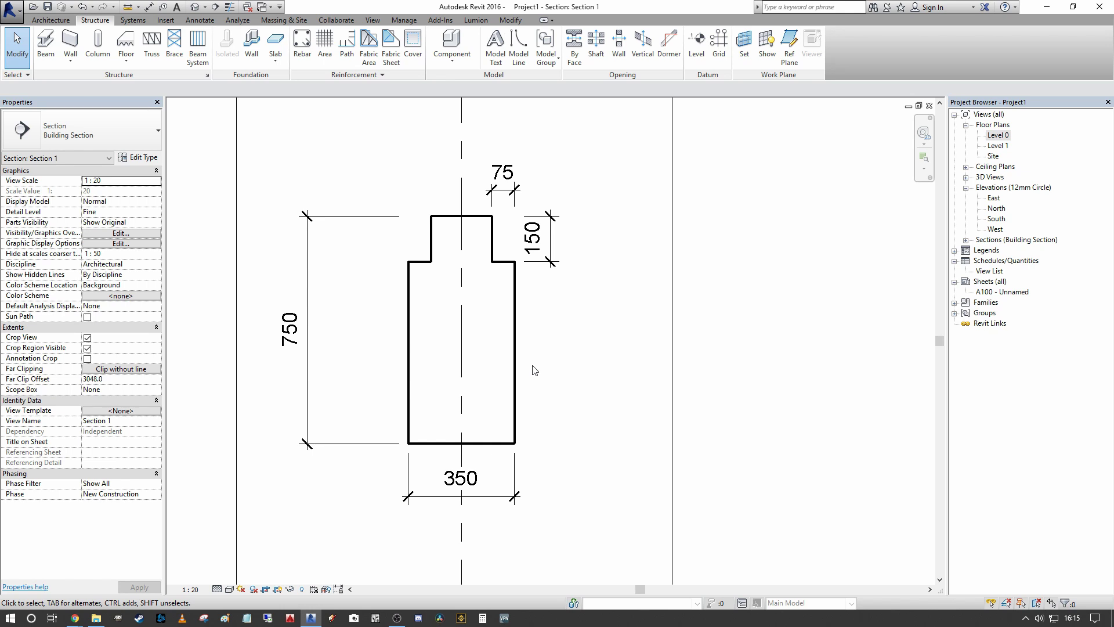
scroll(502, 324, "down", 2)
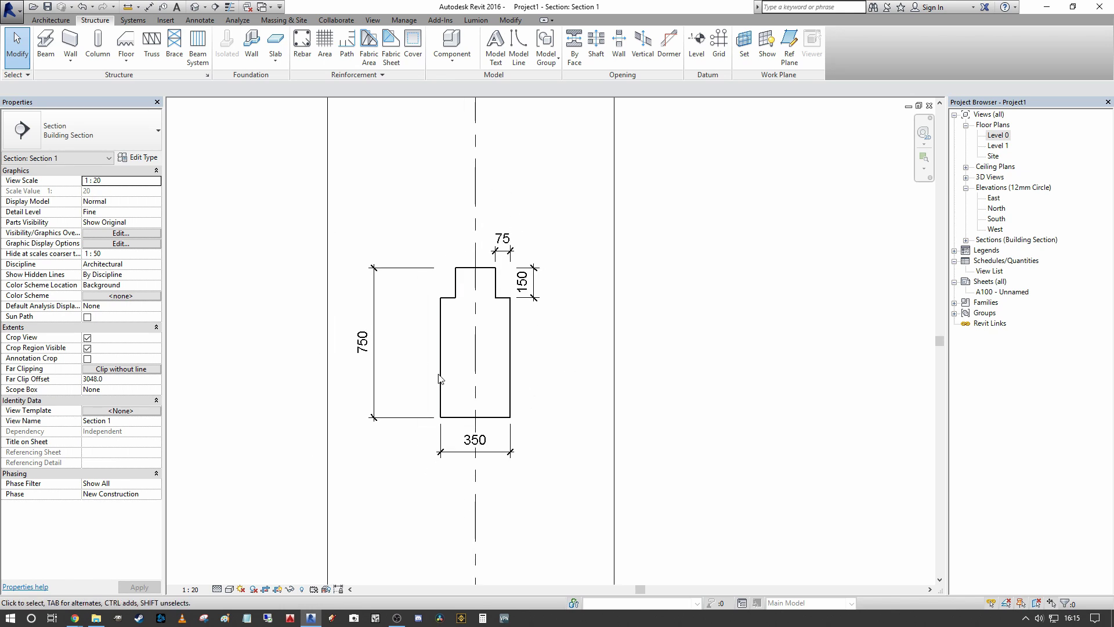
scroll(473, 287, "up", 2)
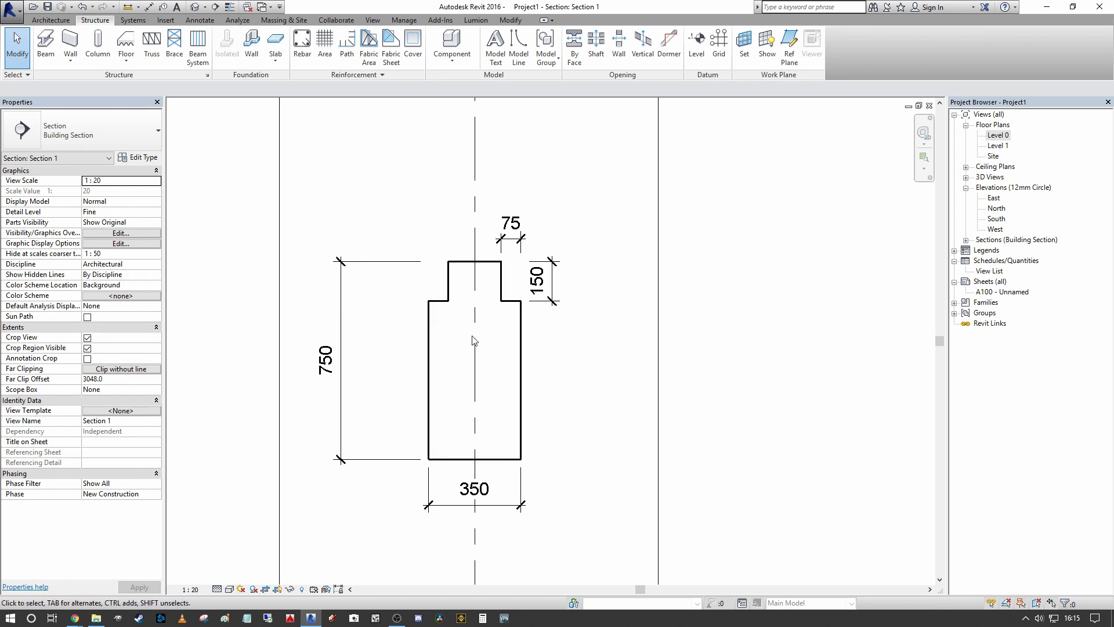
scroll(490, 264, "up", 2)
scroll(477, 264, "down", 1)
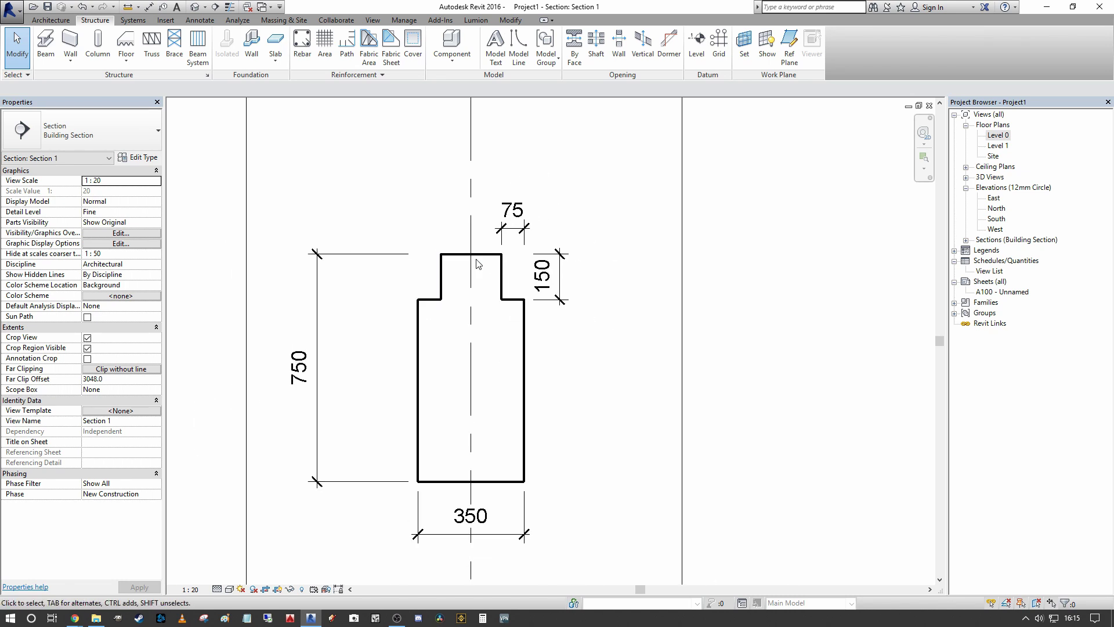
scroll(478, 267, "up", 1)
scroll(479, 447, "down", 1)
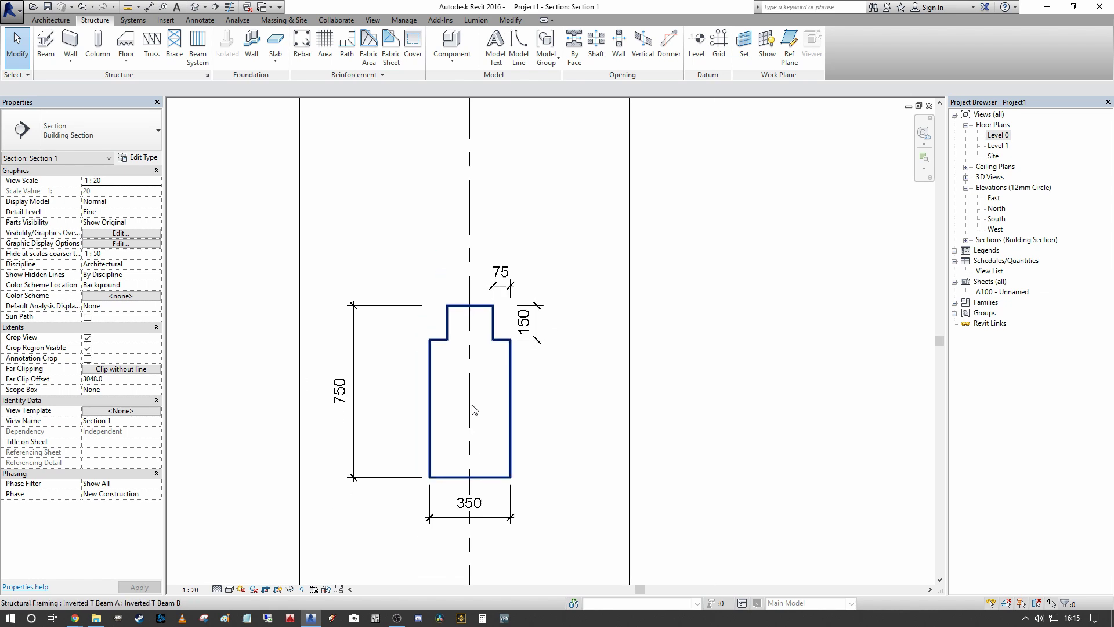
scroll(494, 393, "down", 2)
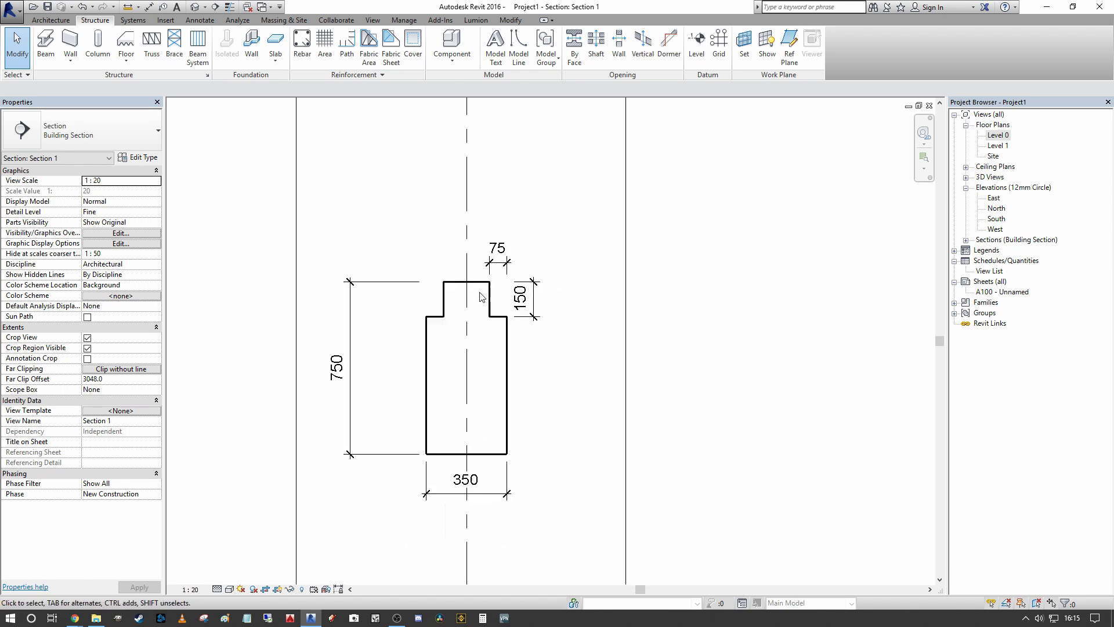
left_click(503, 351)
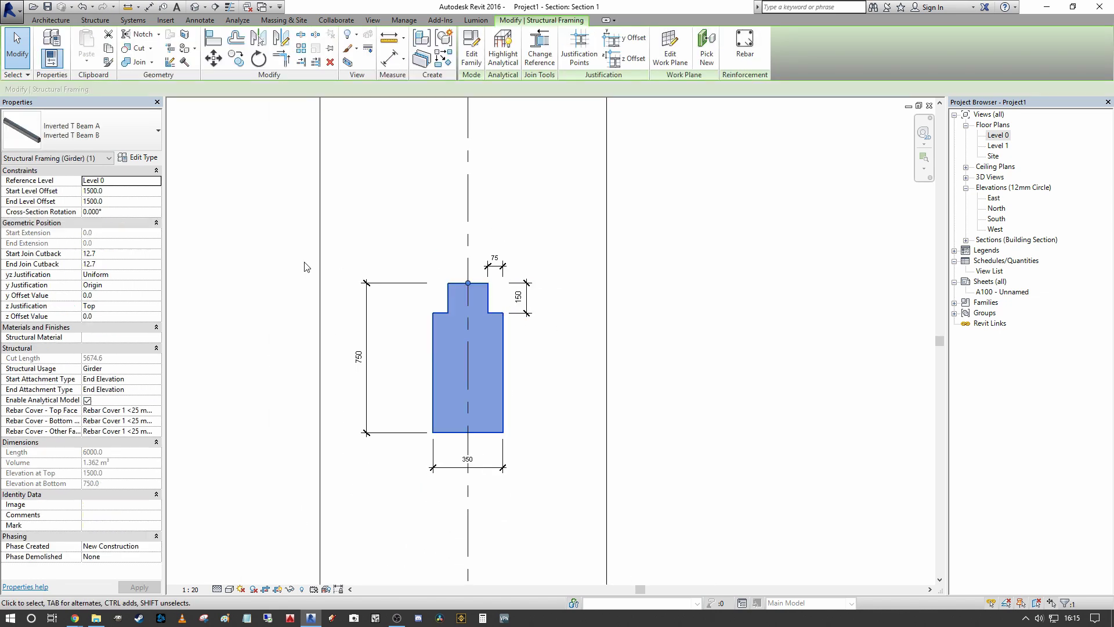
left_click(554, 245)
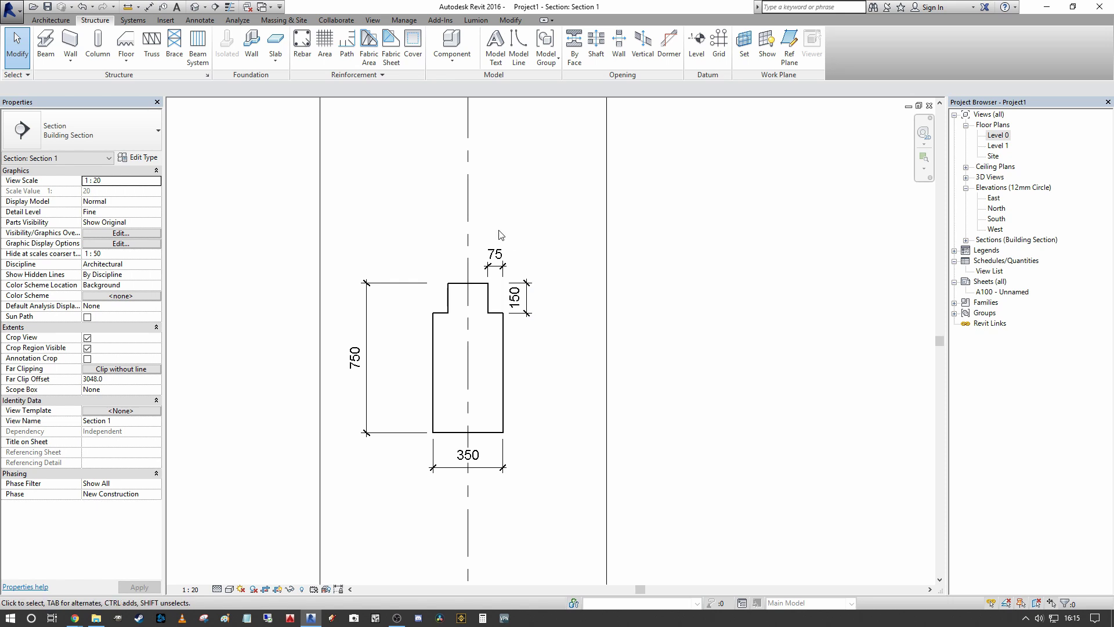
middle_click_drag(537, 210, 597, 170)
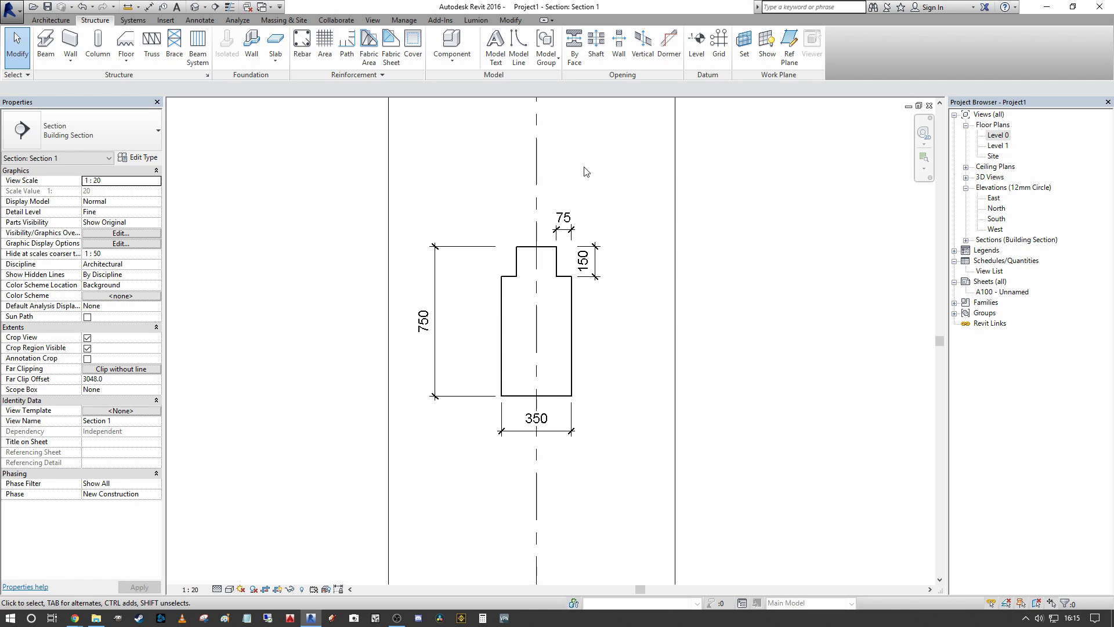
middle_click_drag(586, 171, 587, 233)
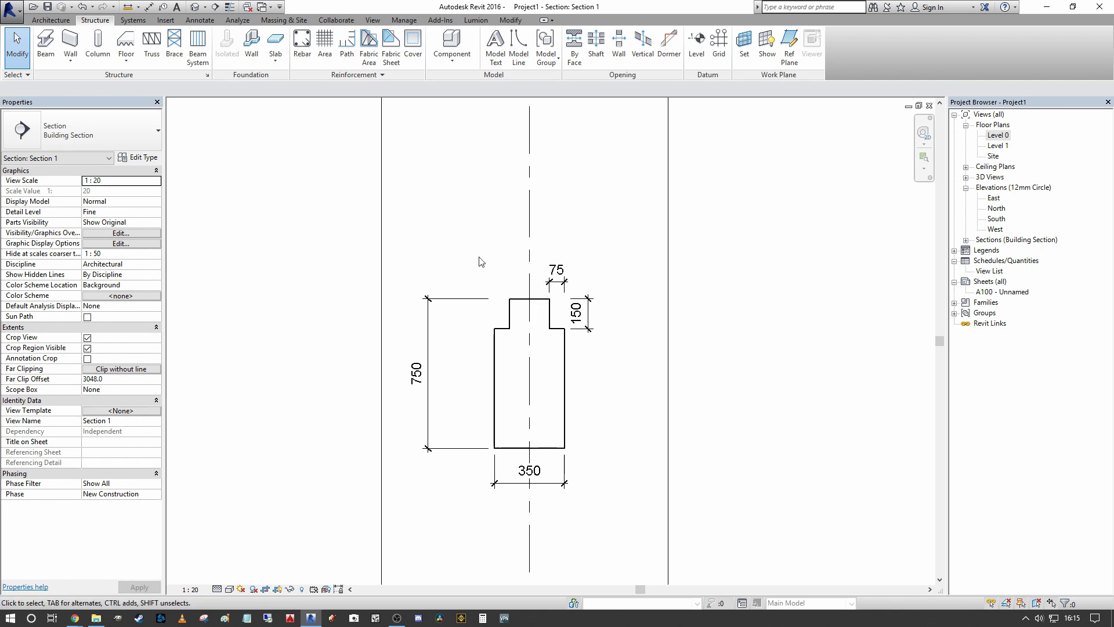
middle_click_drag(472, 209, 441, 173)
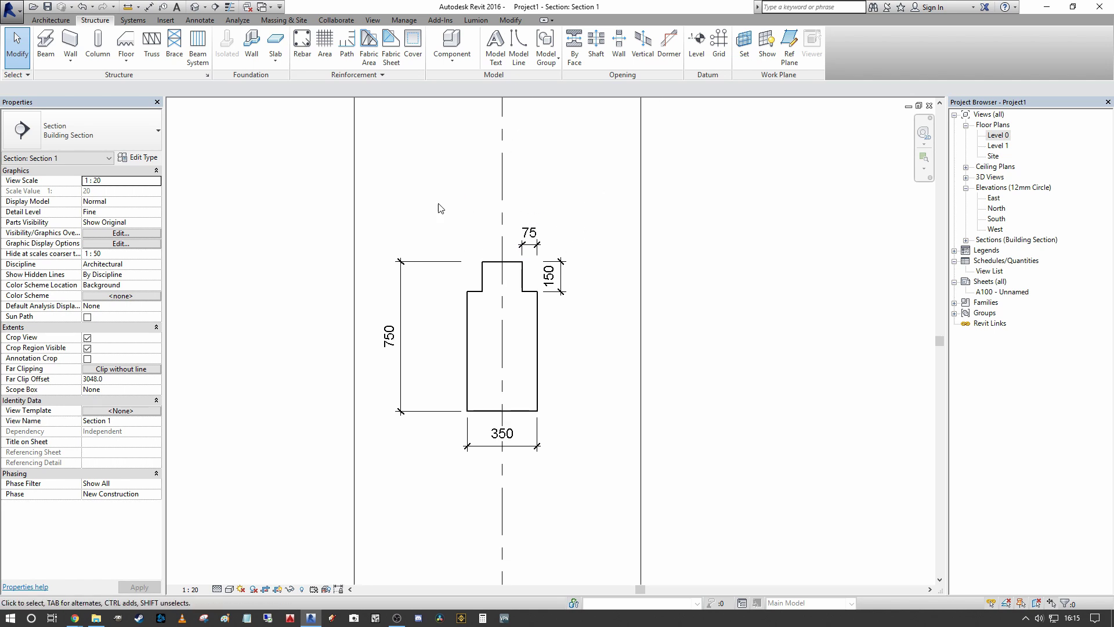